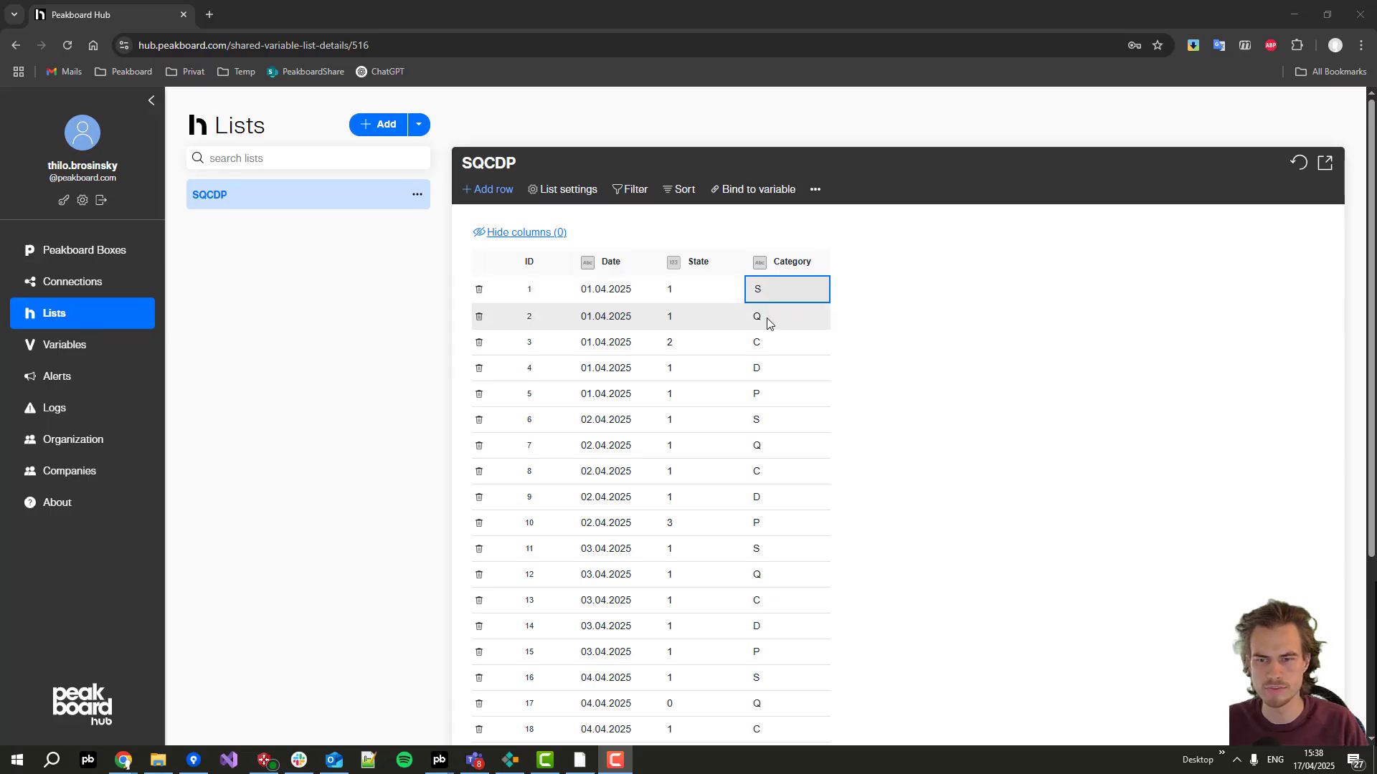
Step: Switch to Peakboard Designer and check its connection to Peakboard Hub
left_click(982, 243)
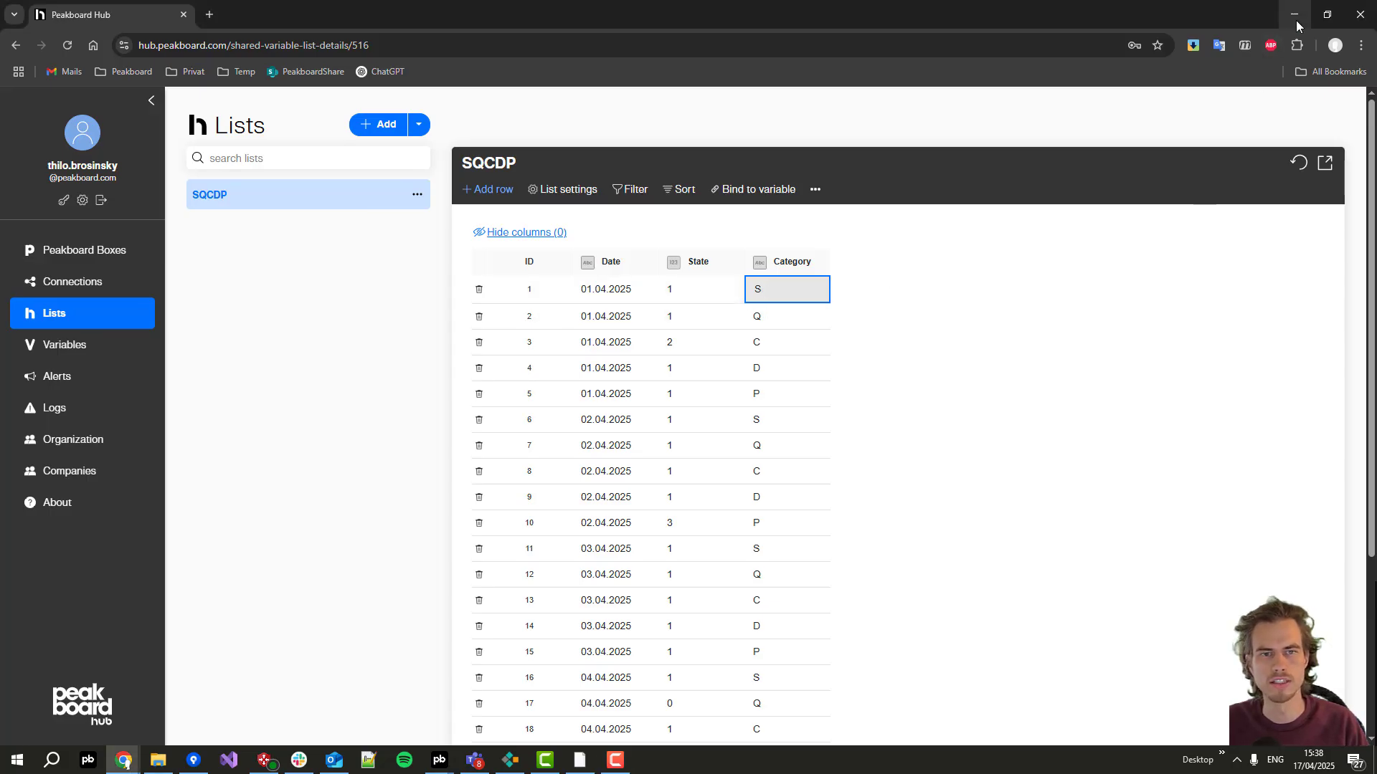
left_click(1296, 20)
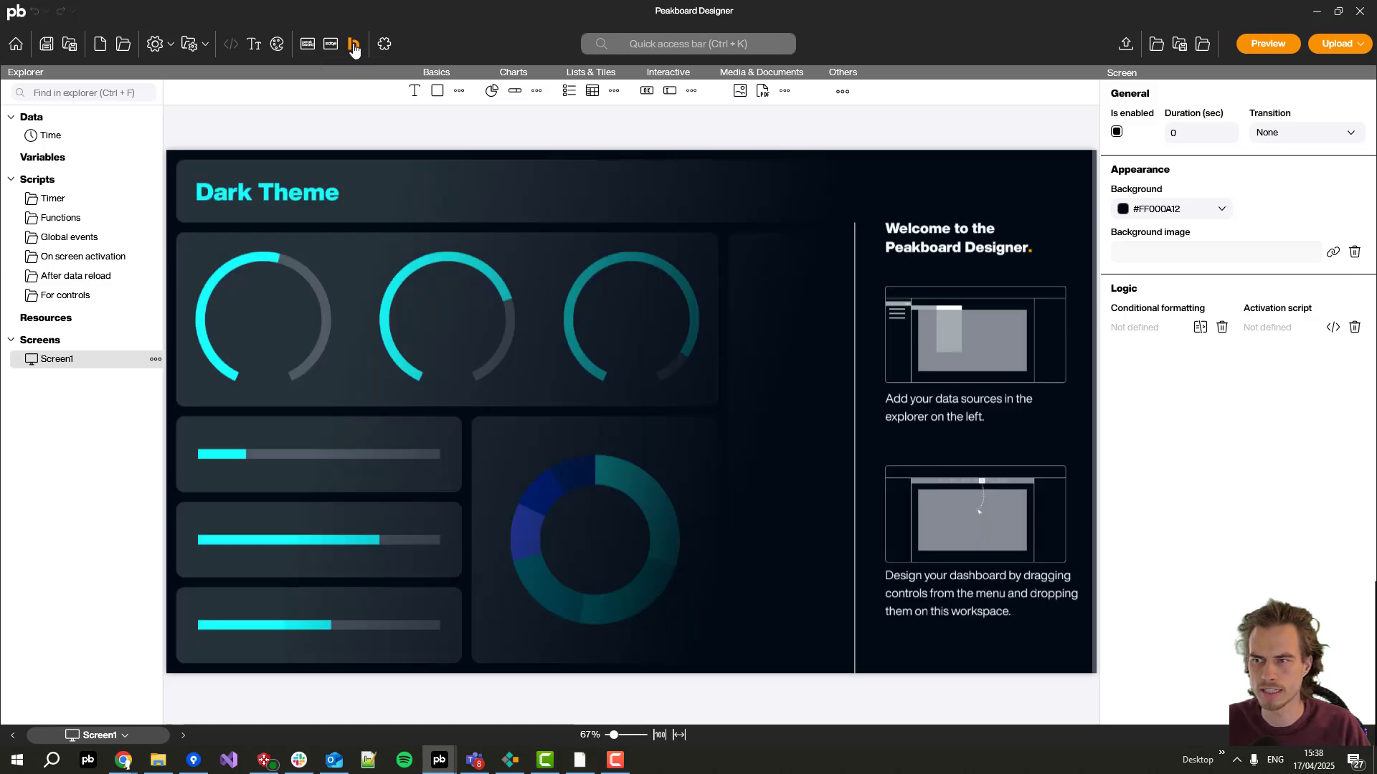
left_click(353, 45)
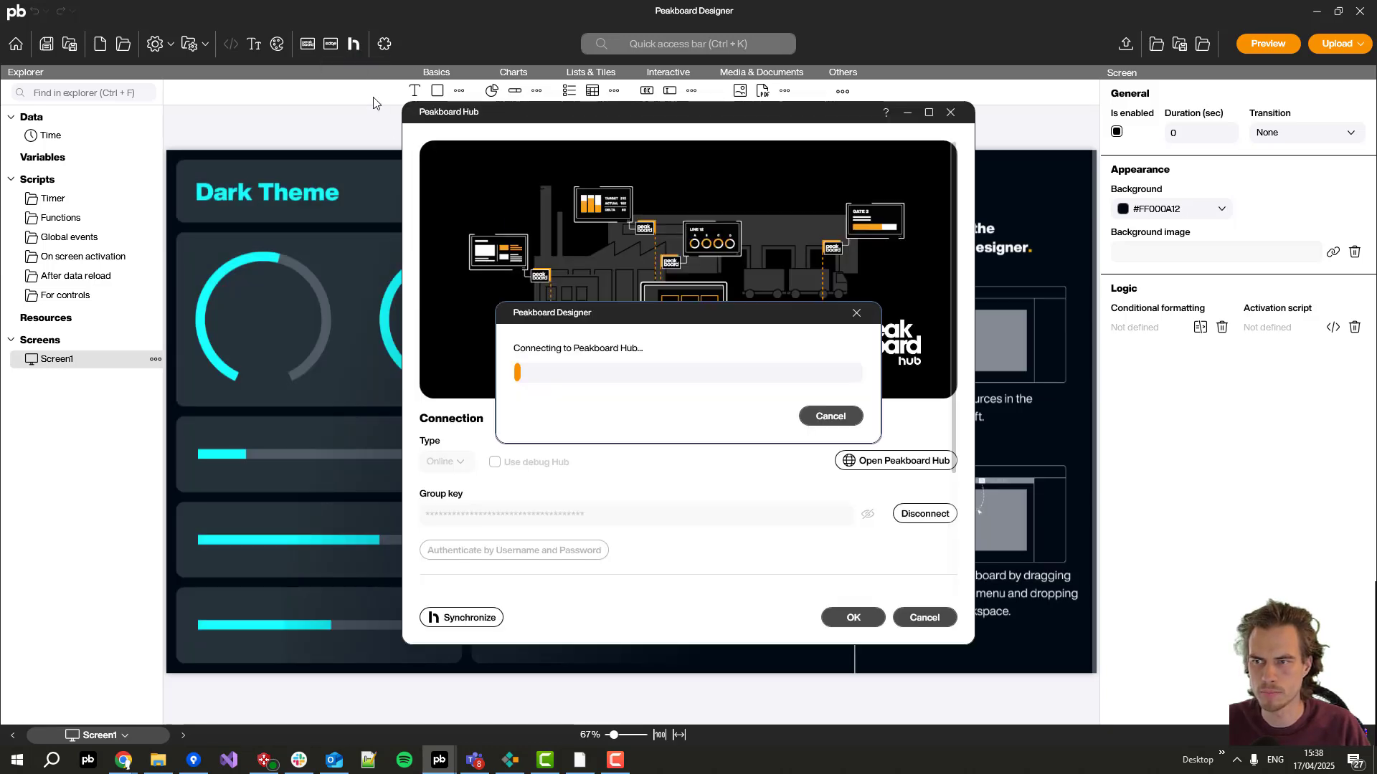
left_click(951, 114)
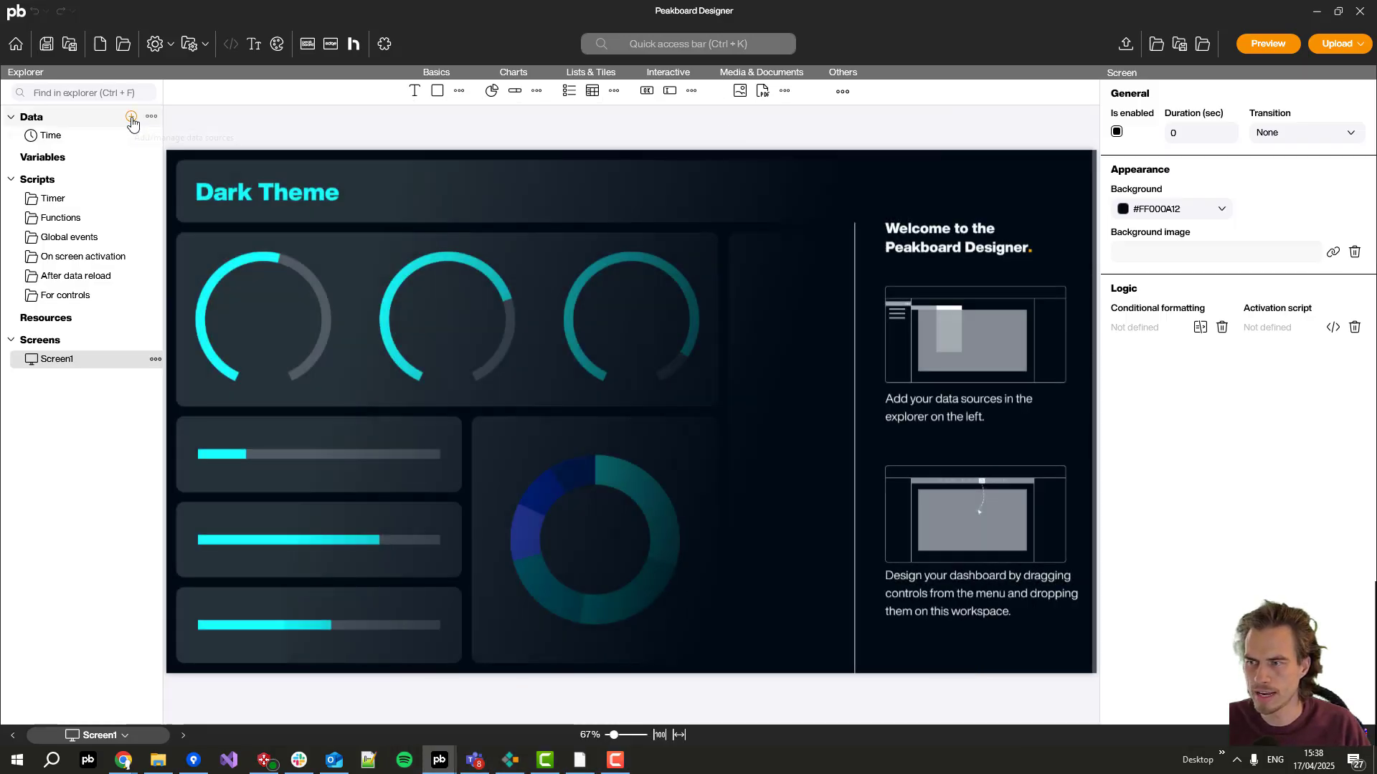
Step: Start a new Peakboard Hub List data source and name it SQCDP
left_click(132, 117)
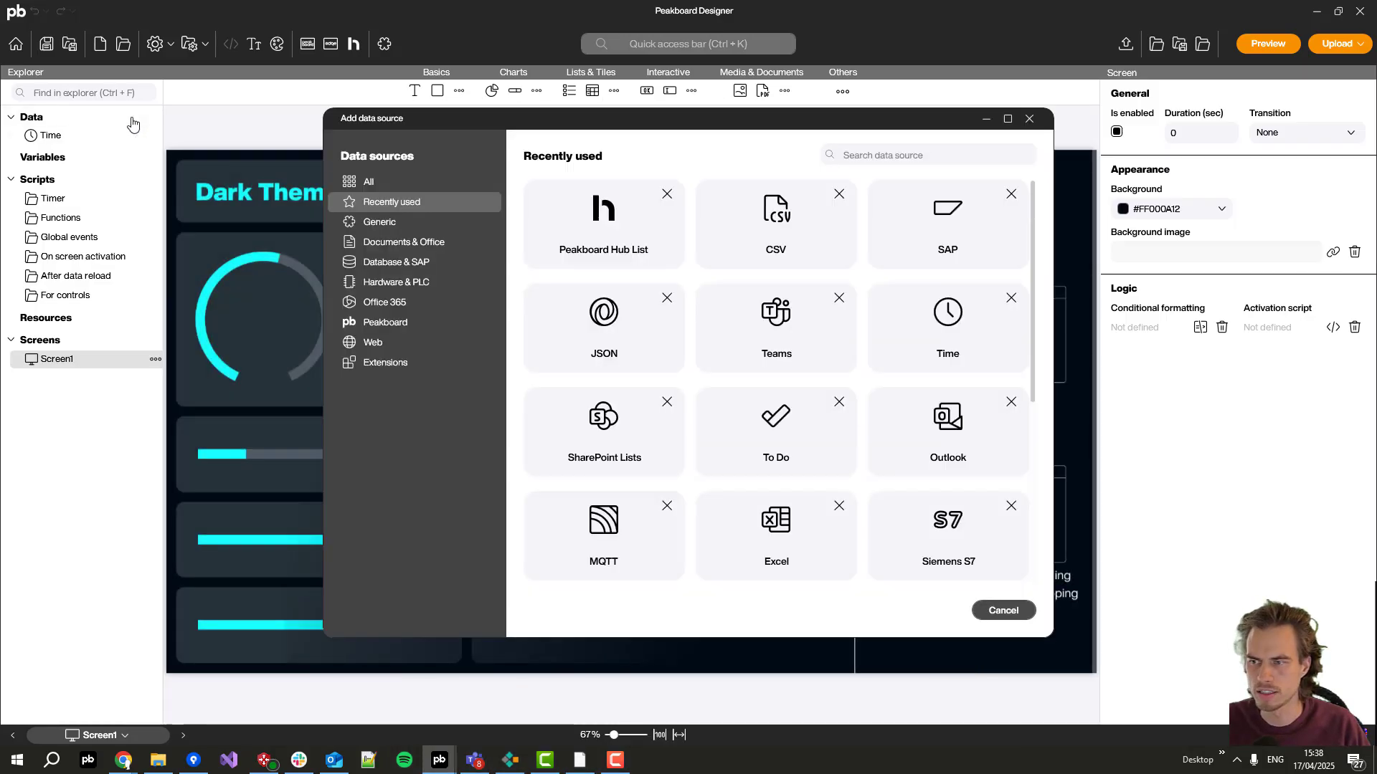
left_click(624, 257)
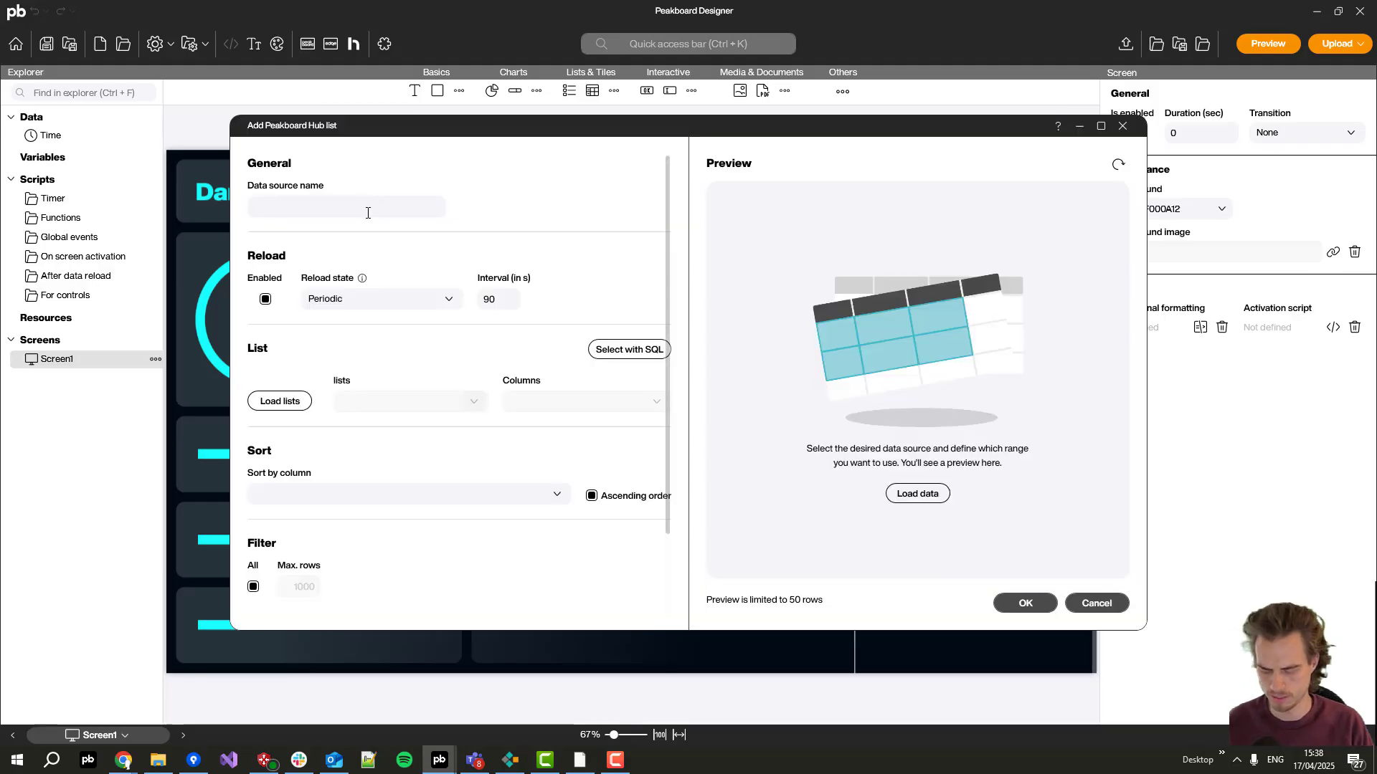
left_click(368, 213)
type("SQCDP")
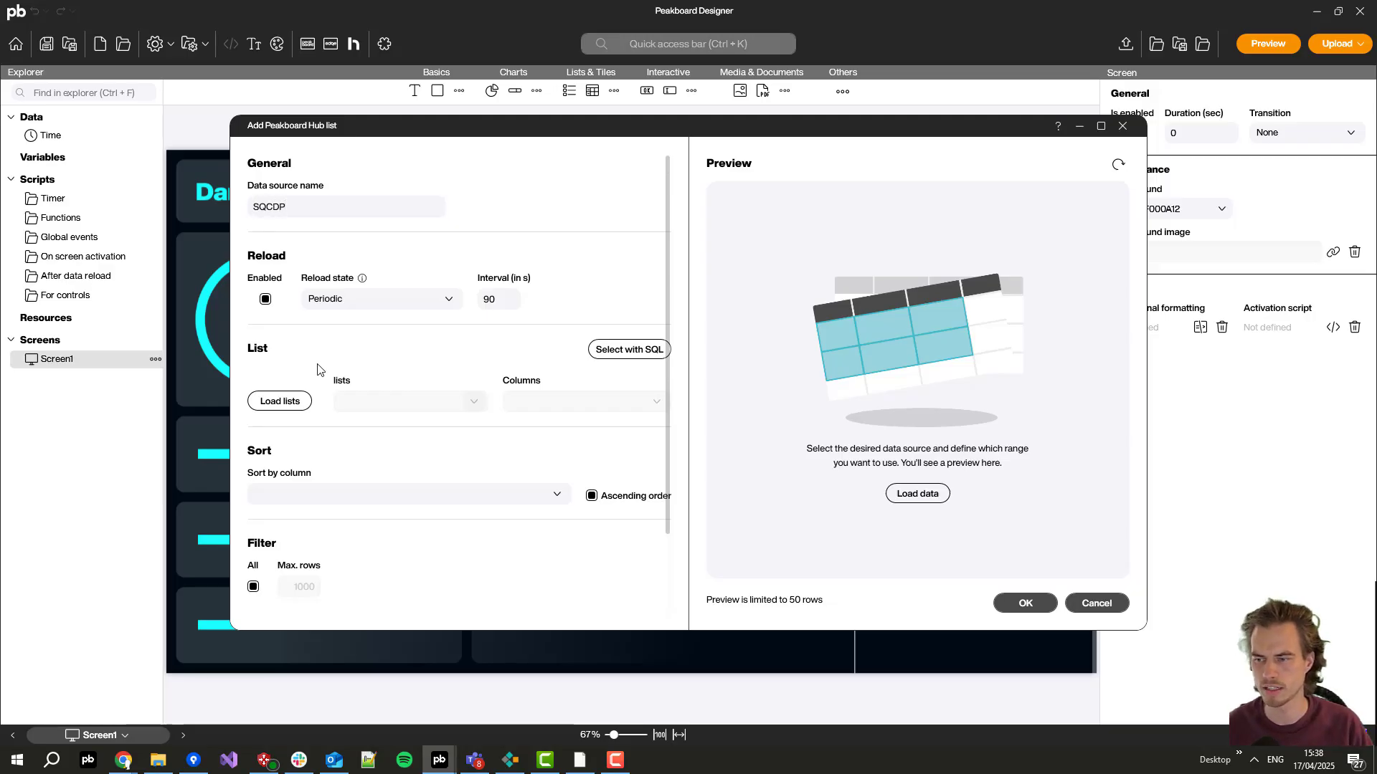
Step: Load the available Hub lists, select the SQCDP list, preview its data and add the data source
left_click(280, 403)
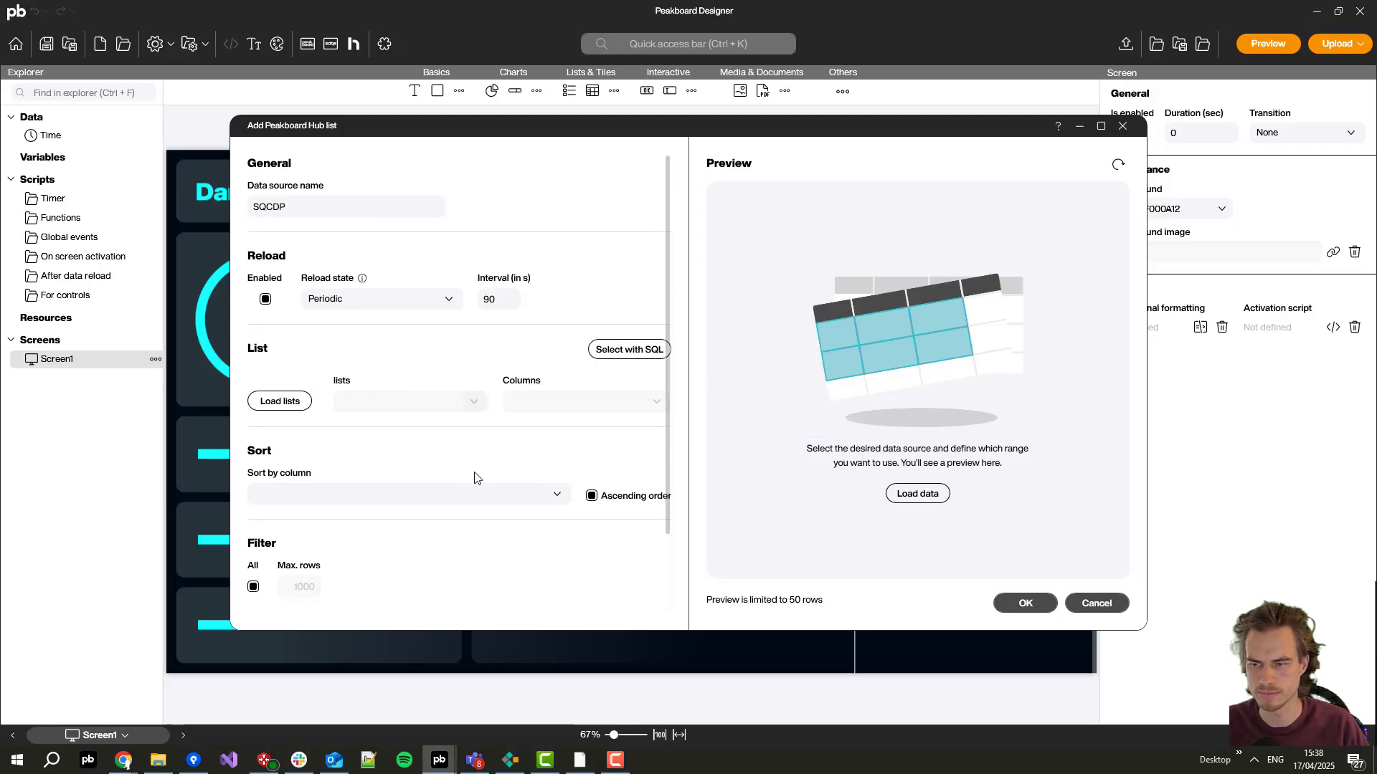
left_click(418, 405)
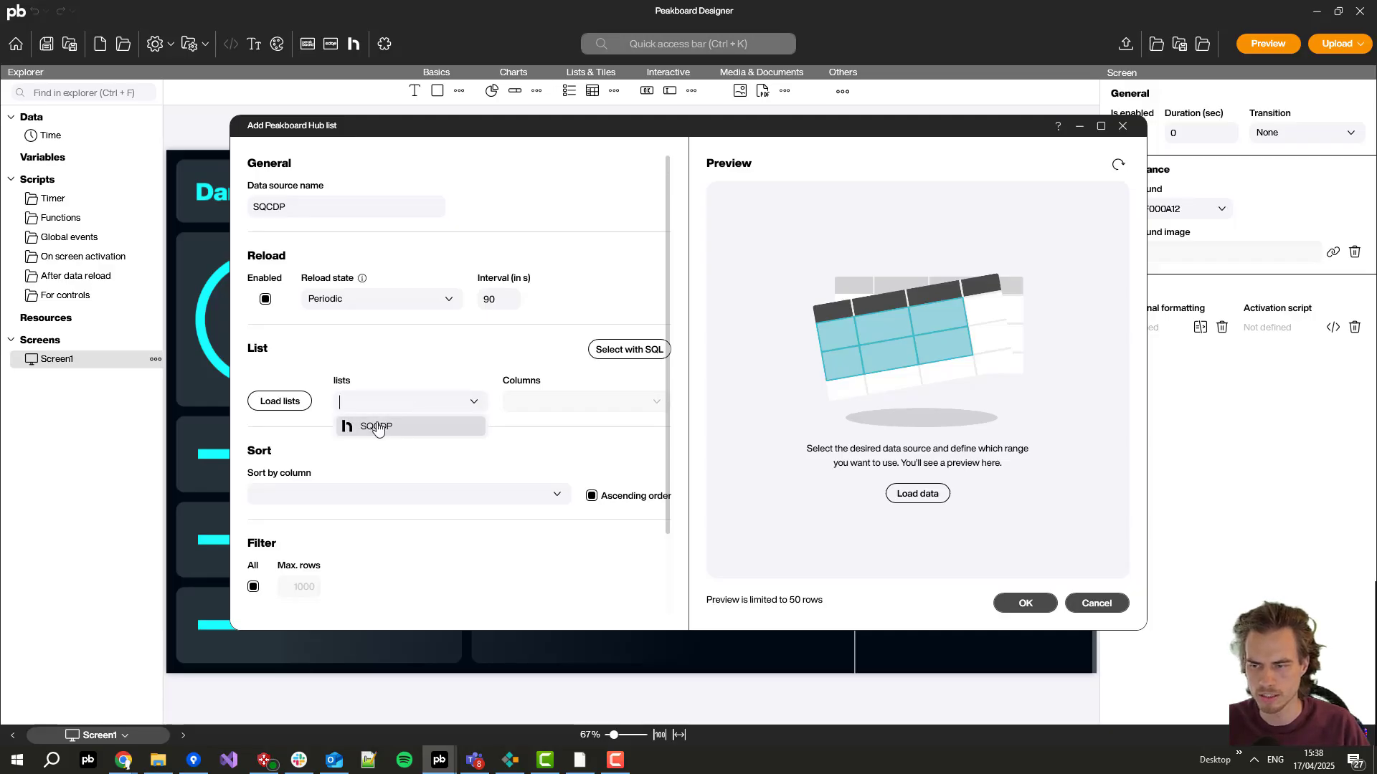
left_click(377, 427)
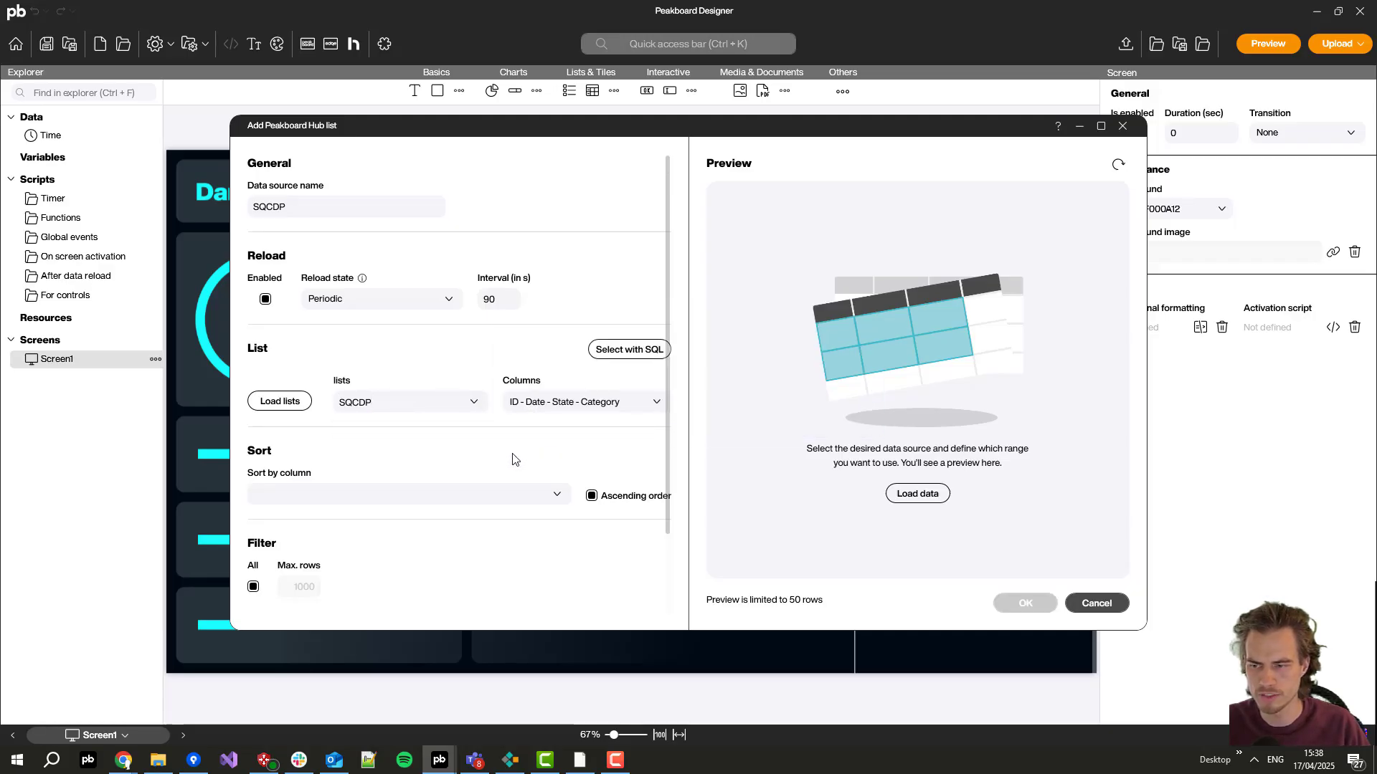
scroll(405, 477, "down", 2)
left_click(934, 506)
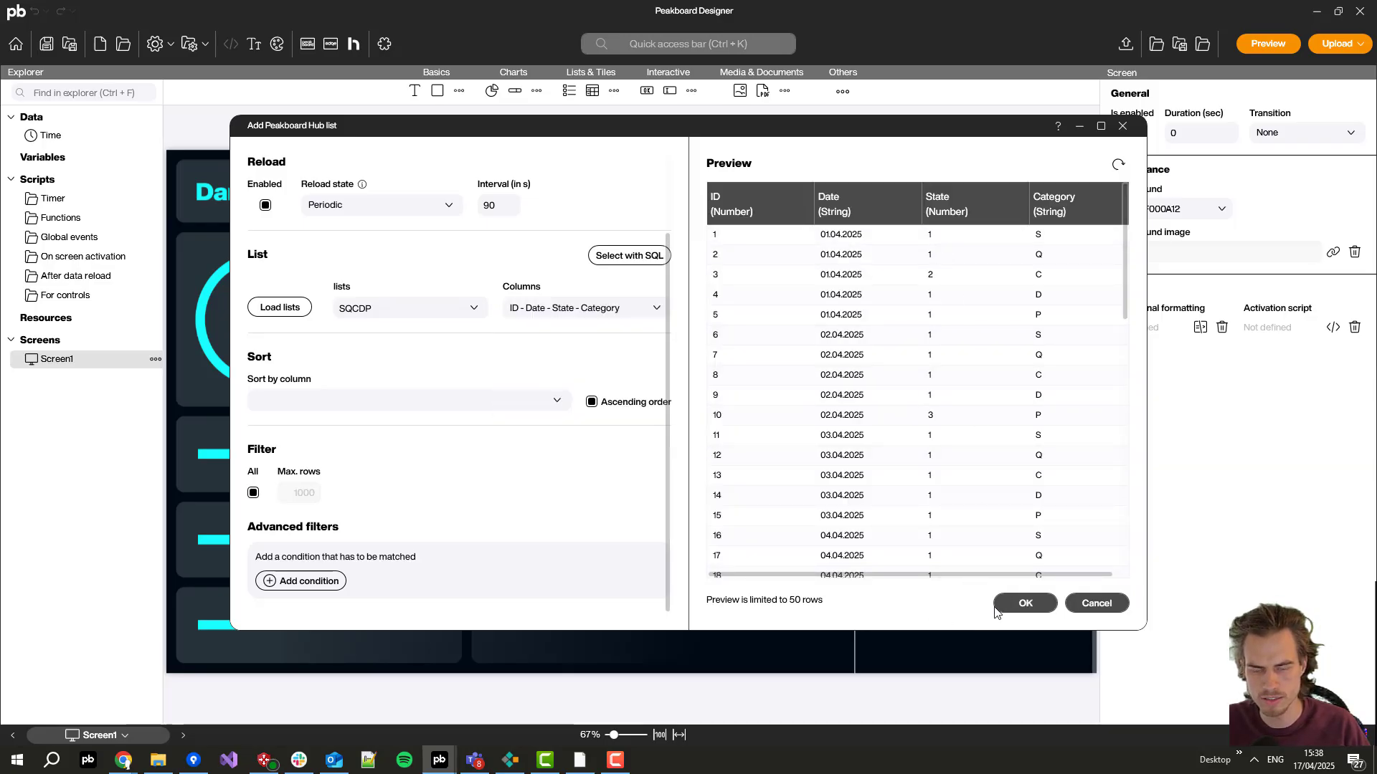
left_click(1009, 608)
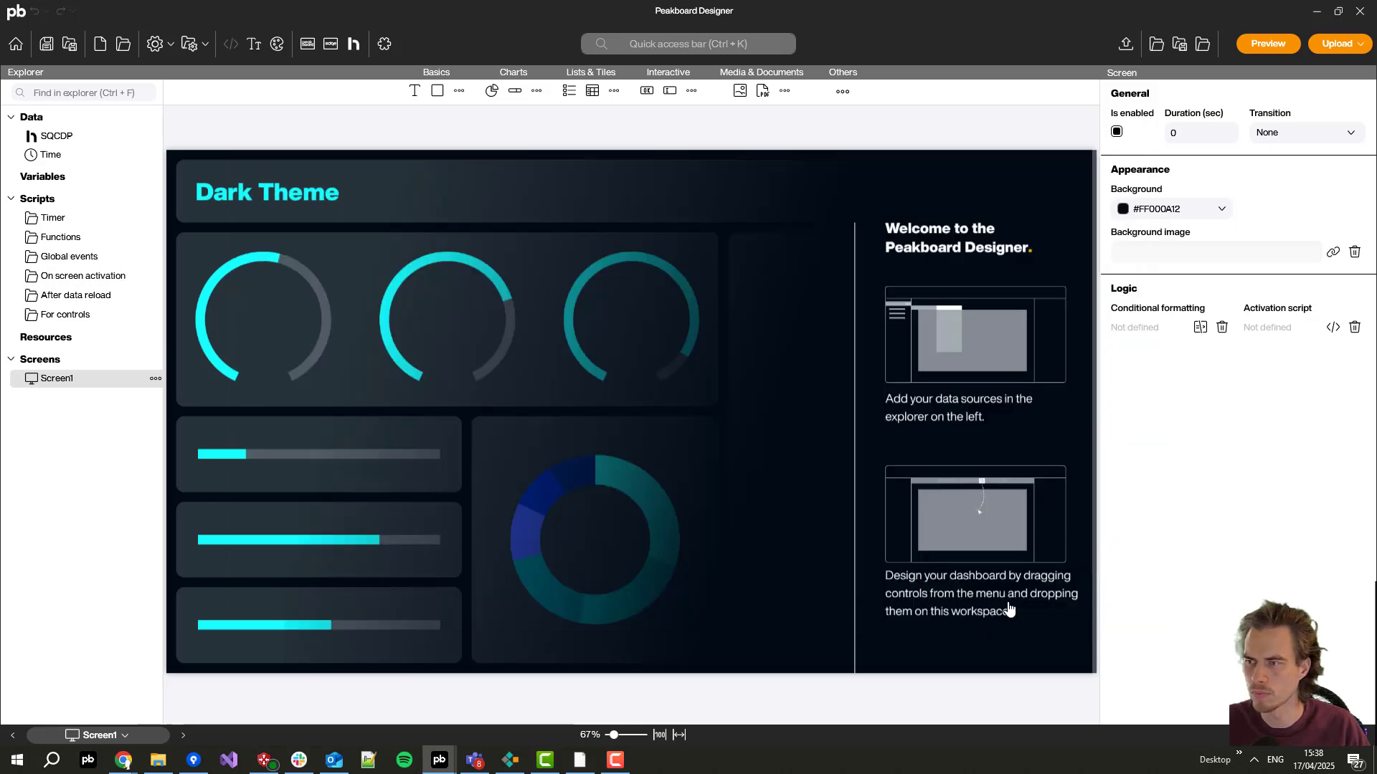
Step: Create a dataflow named Safety on the SQCDP data source that keeps only rows with Category S
right_click(72, 137)
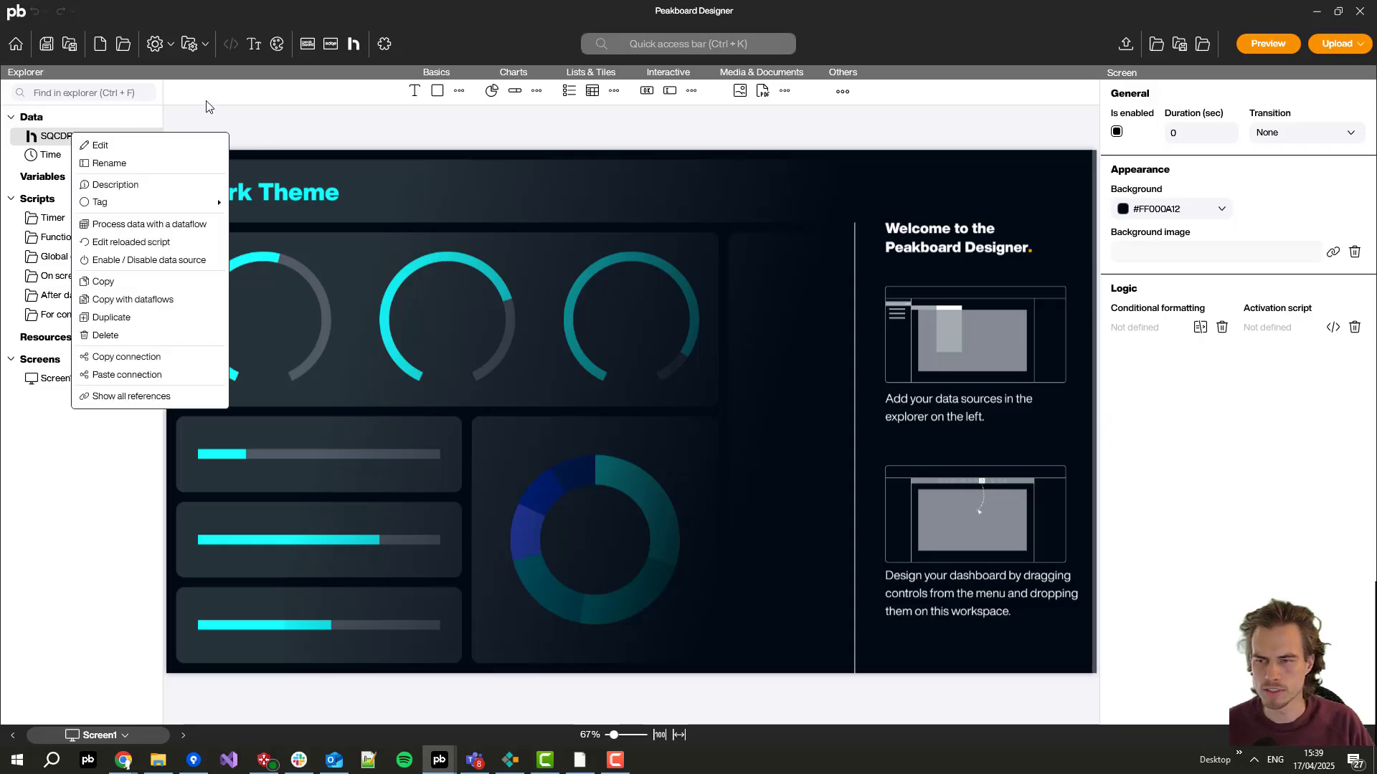
left_click(147, 225)
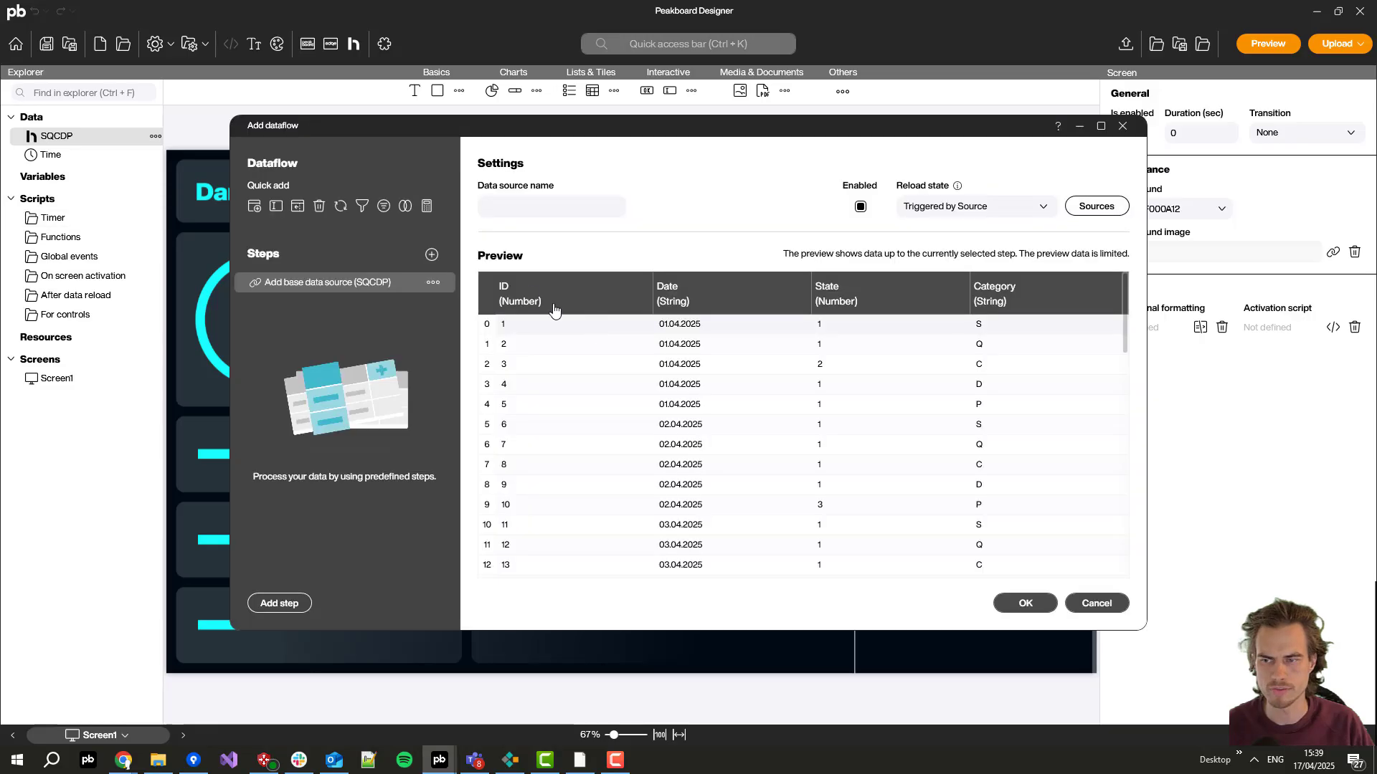
left_click(529, 211)
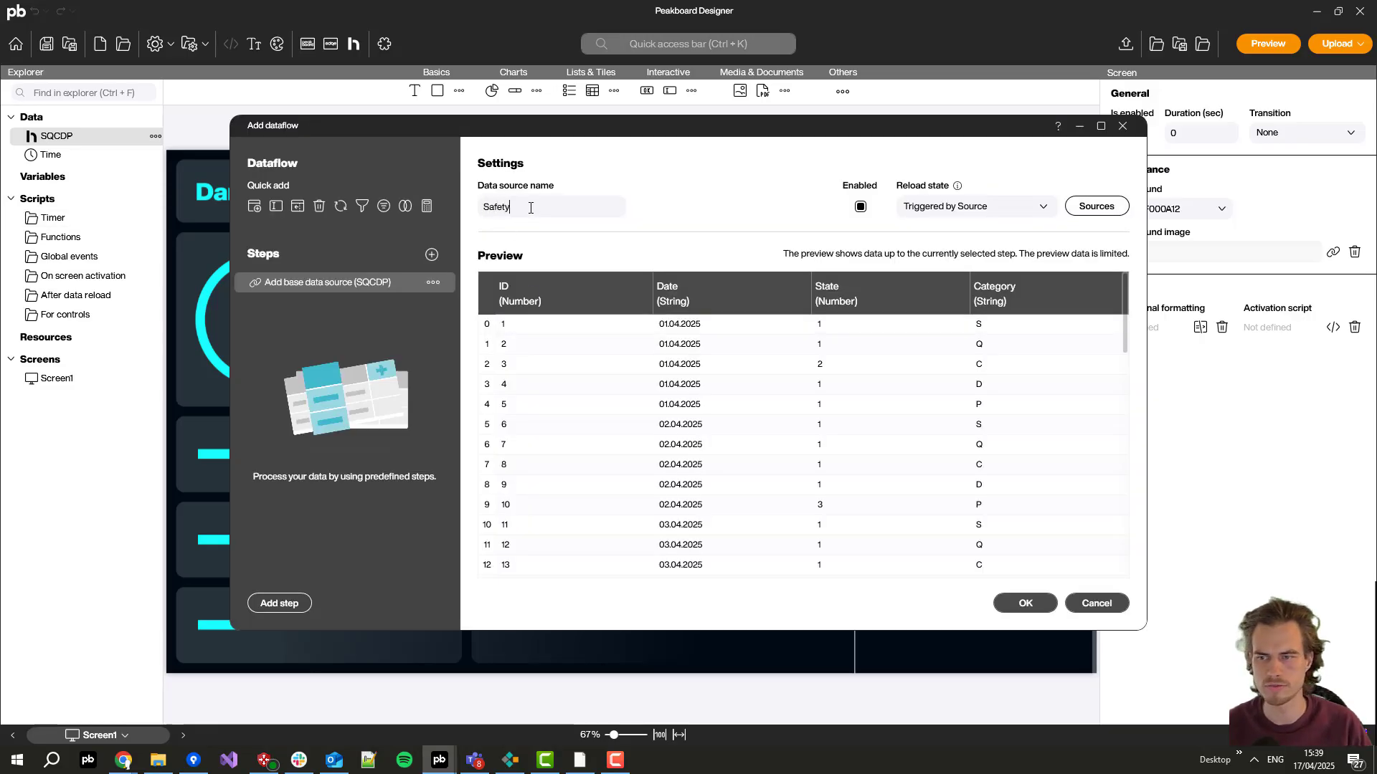
right_click(982, 331)
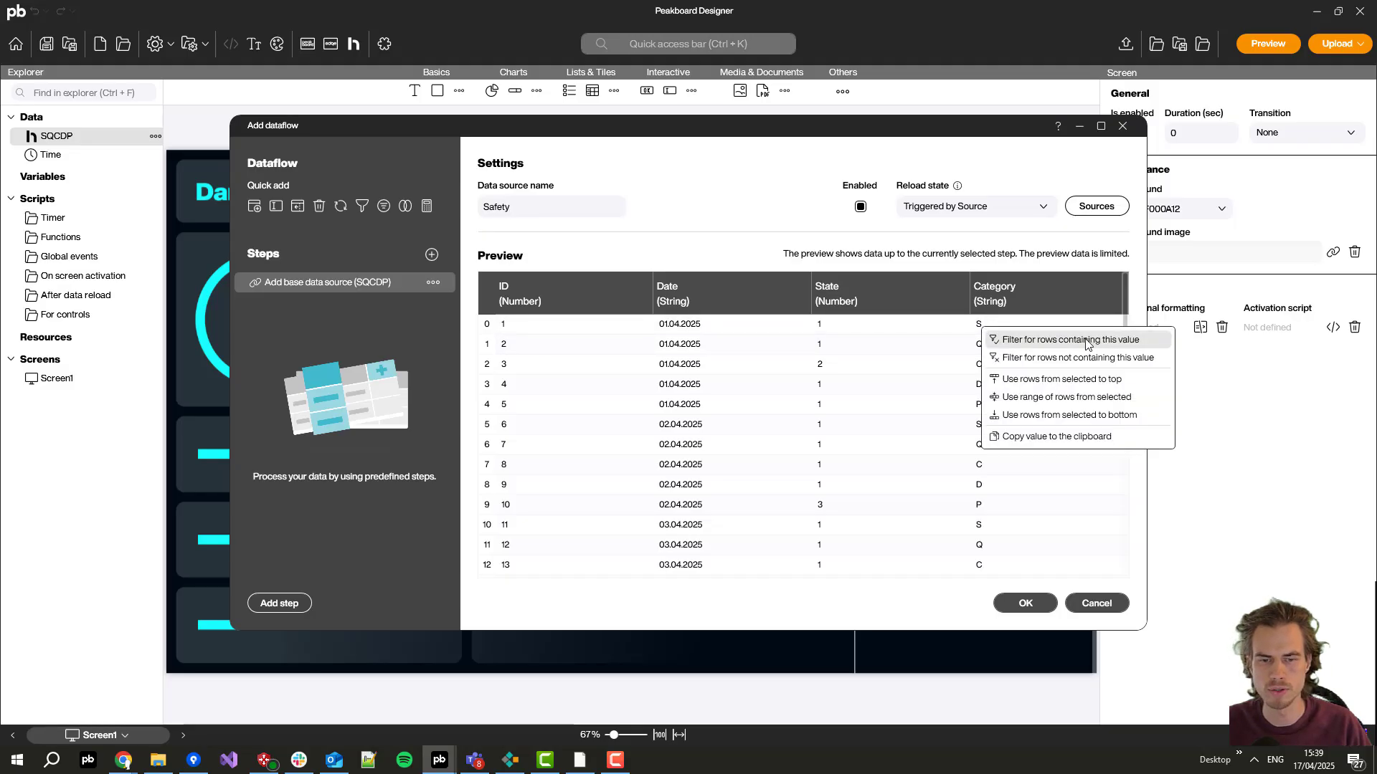
left_click(1114, 341)
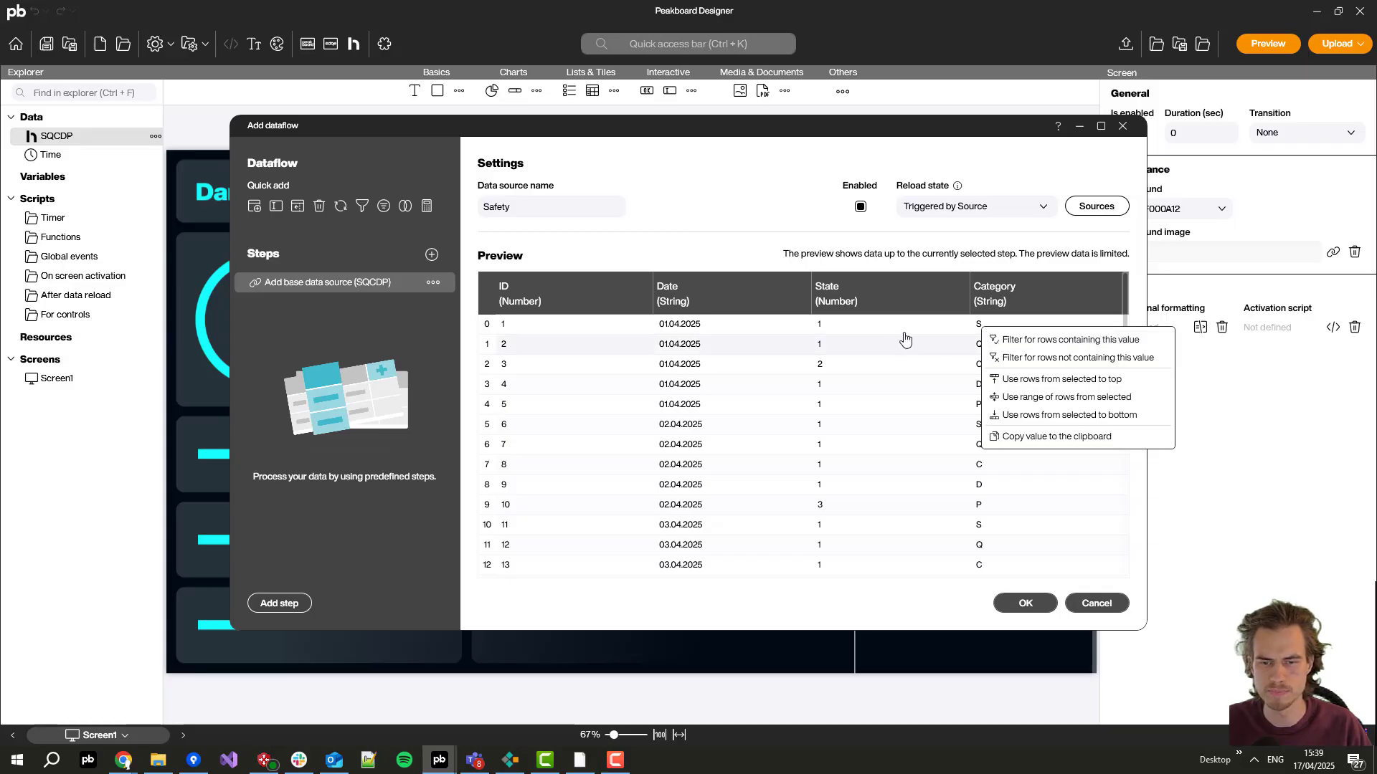
left_click(1018, 602)
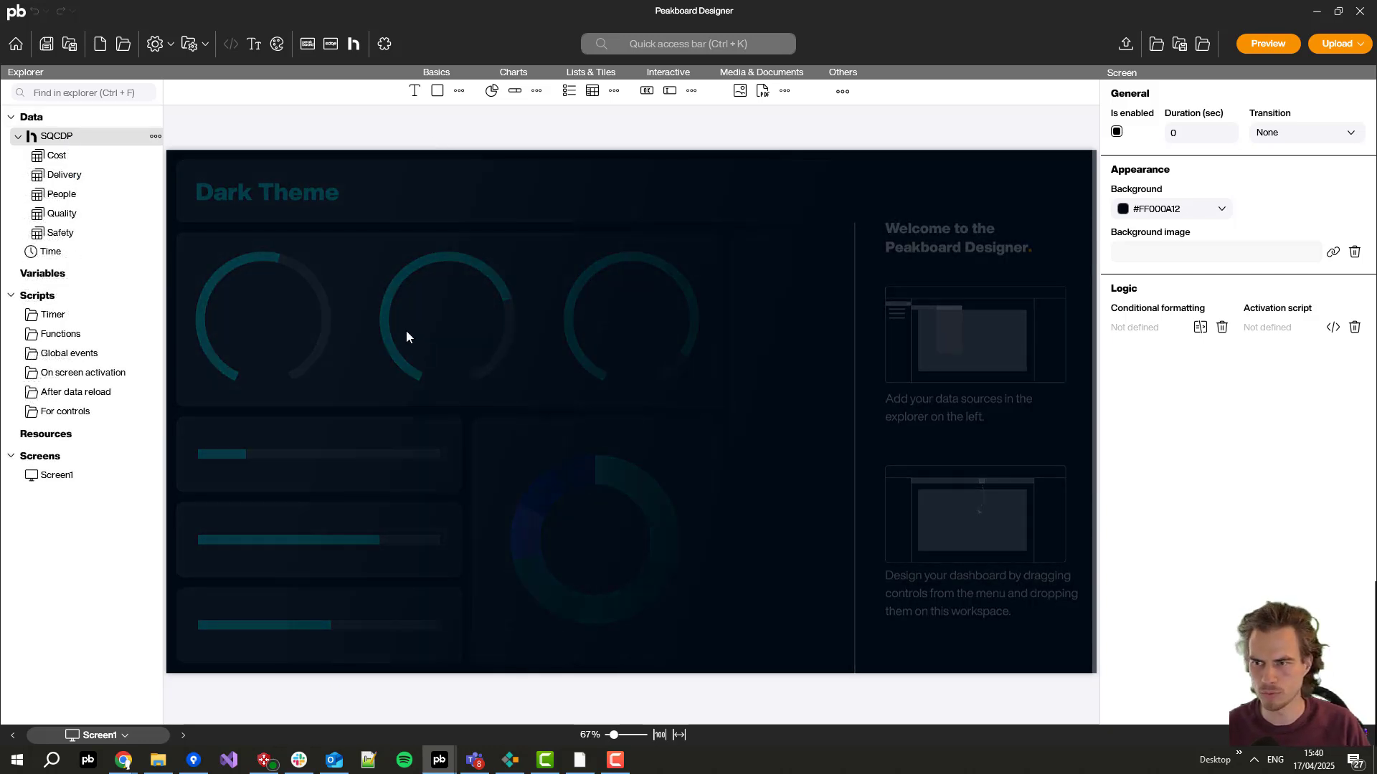
Step: Add a 380 by 140 text control in the canvas's upper-left corner with the text SQCDP
left_click_drag(413, 96, 331, 154)
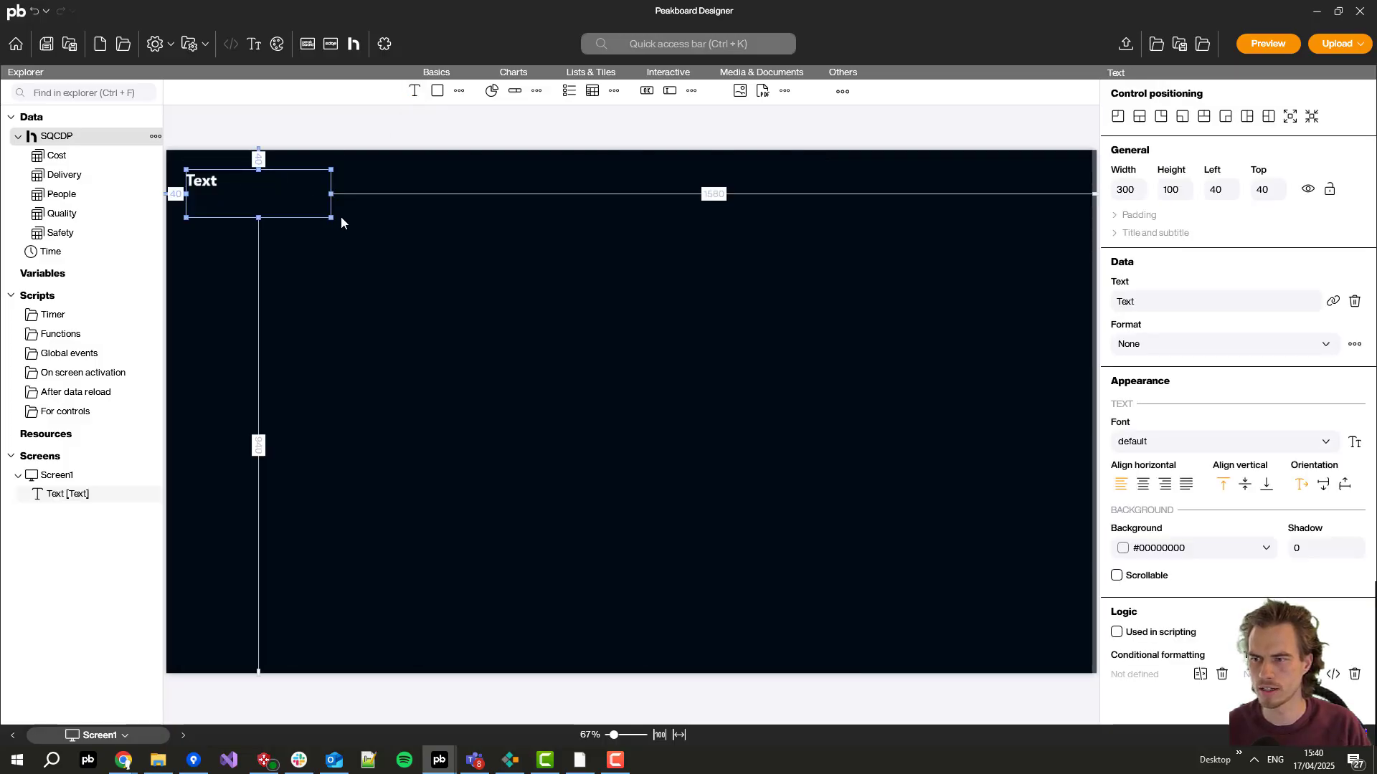
left_click_drag(332, 217, 370, 237)
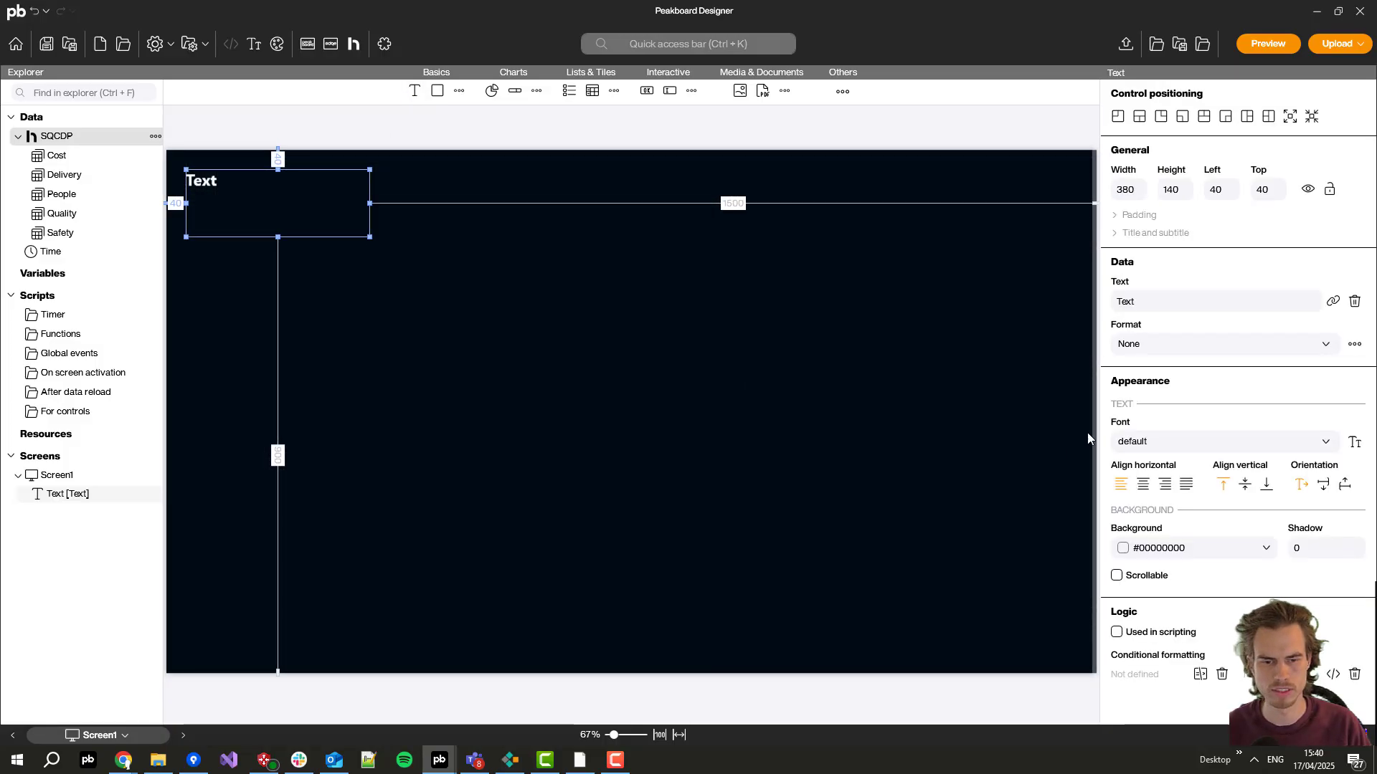
double_click(1161, 301)
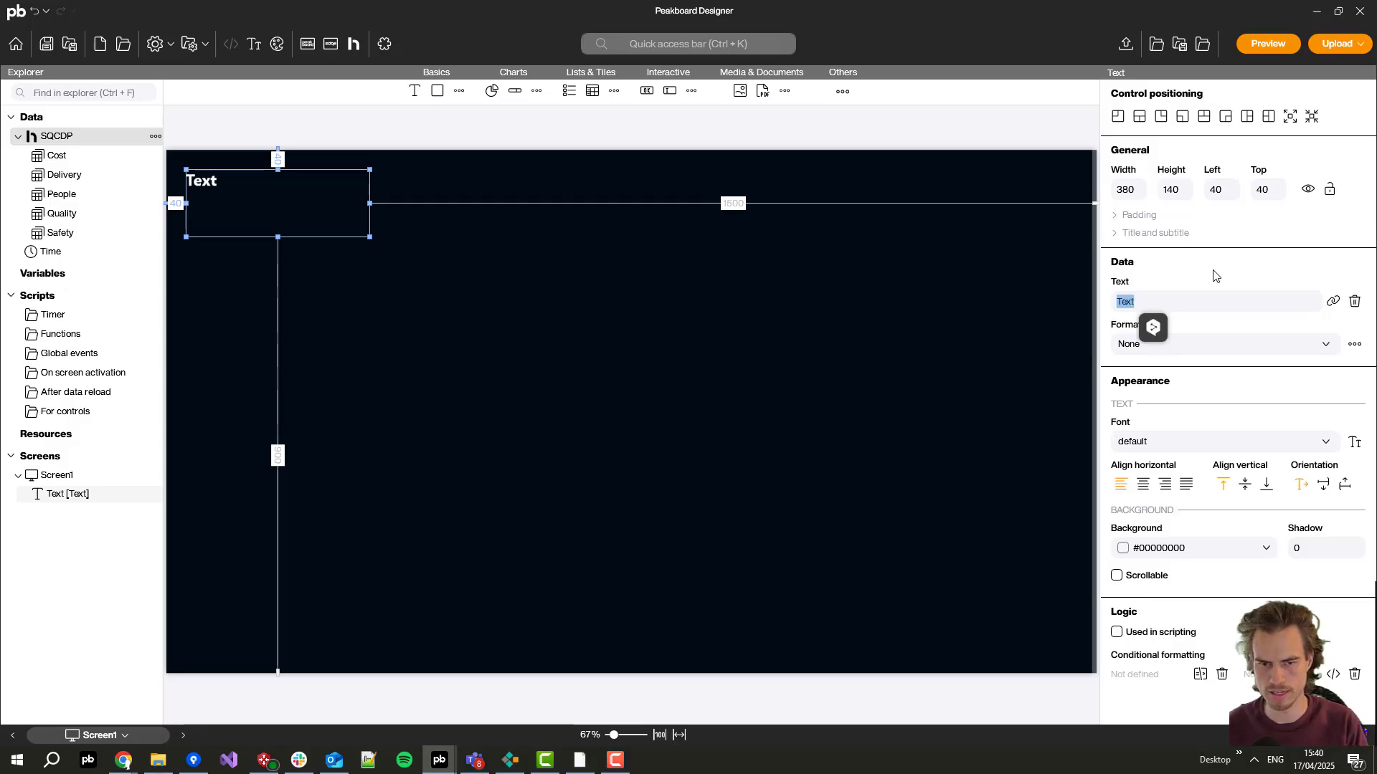
type("SQ")
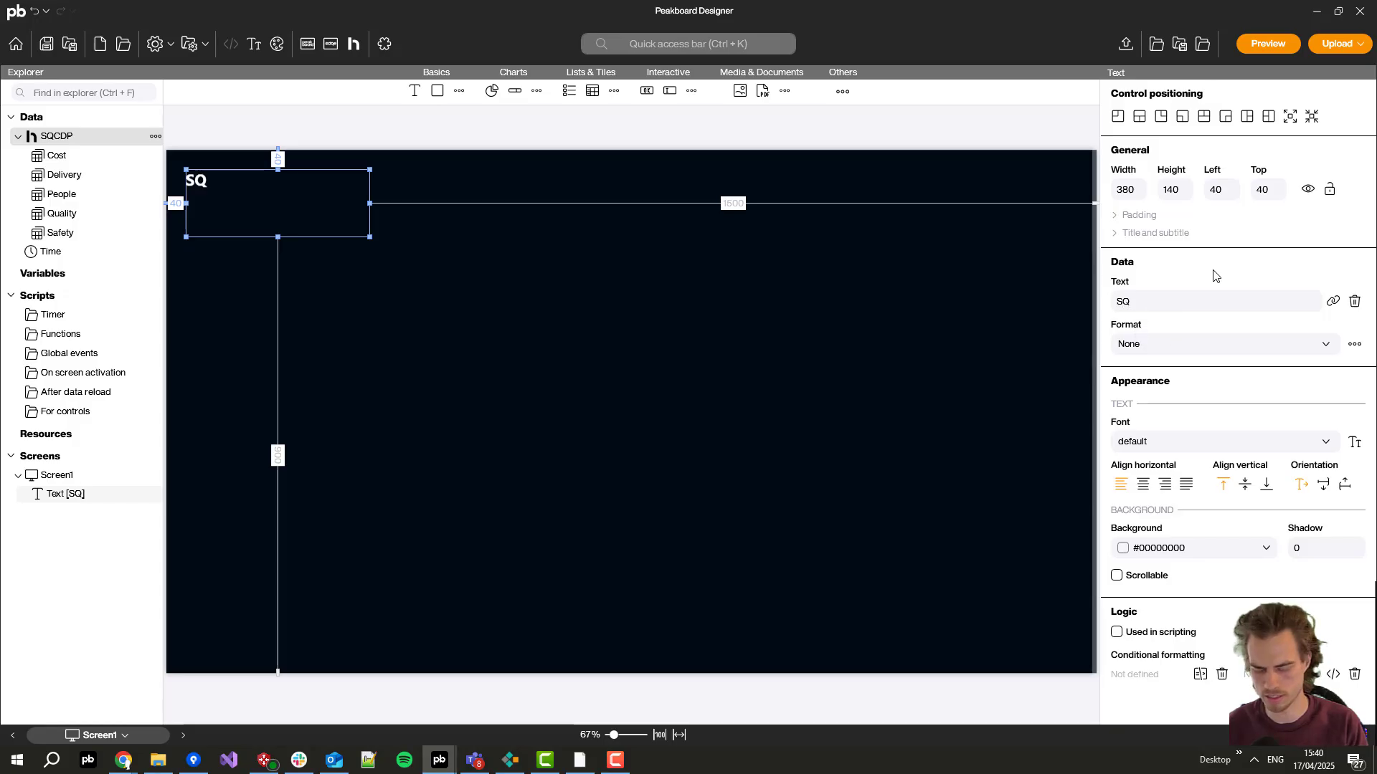
type("CDP")
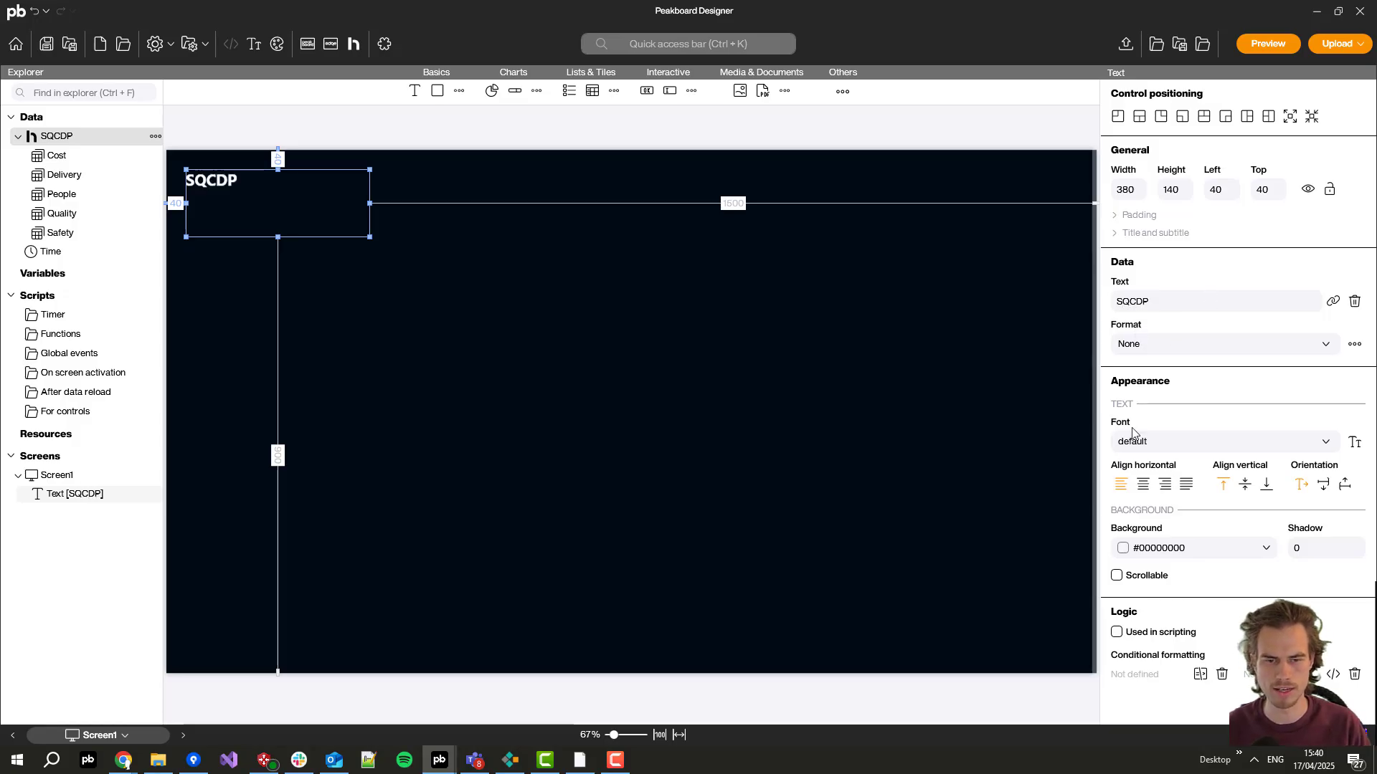
Step: Set the SQCDP title's font style to header1
left_click(1148, 443)
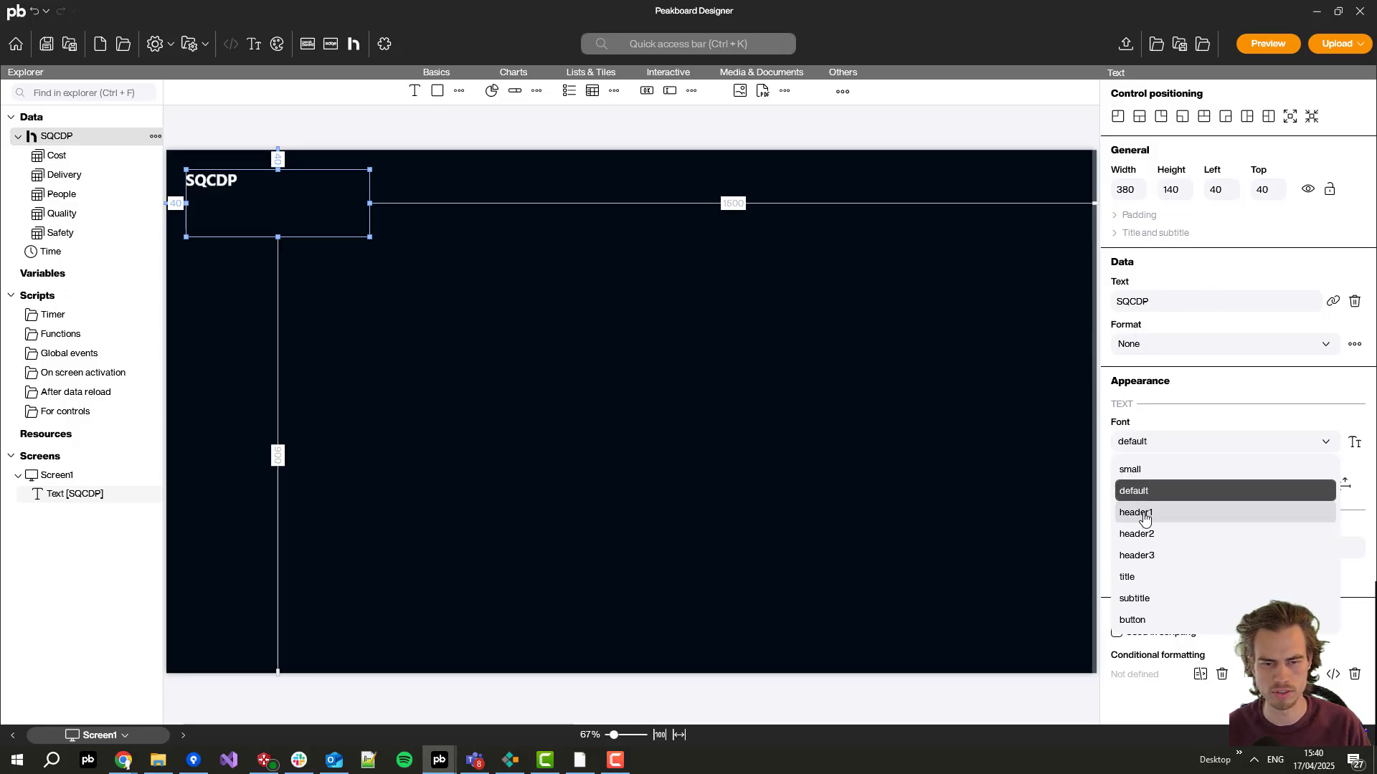
left_click(1143, 514)
left_click(711, 272)
Step: Duplicate the SQCDP title and move the copy to the canvas's upper-right corner, at left 1500 and top 40
left_click(344, 205)
key("ctrl+c")
key("ctrl+v")
scroll(394, 219, "down", 1)
left_click_drag(357, 220, 994, 245)
Step: Bind the copied title's text to the Time data source
left_click(1333, 301)
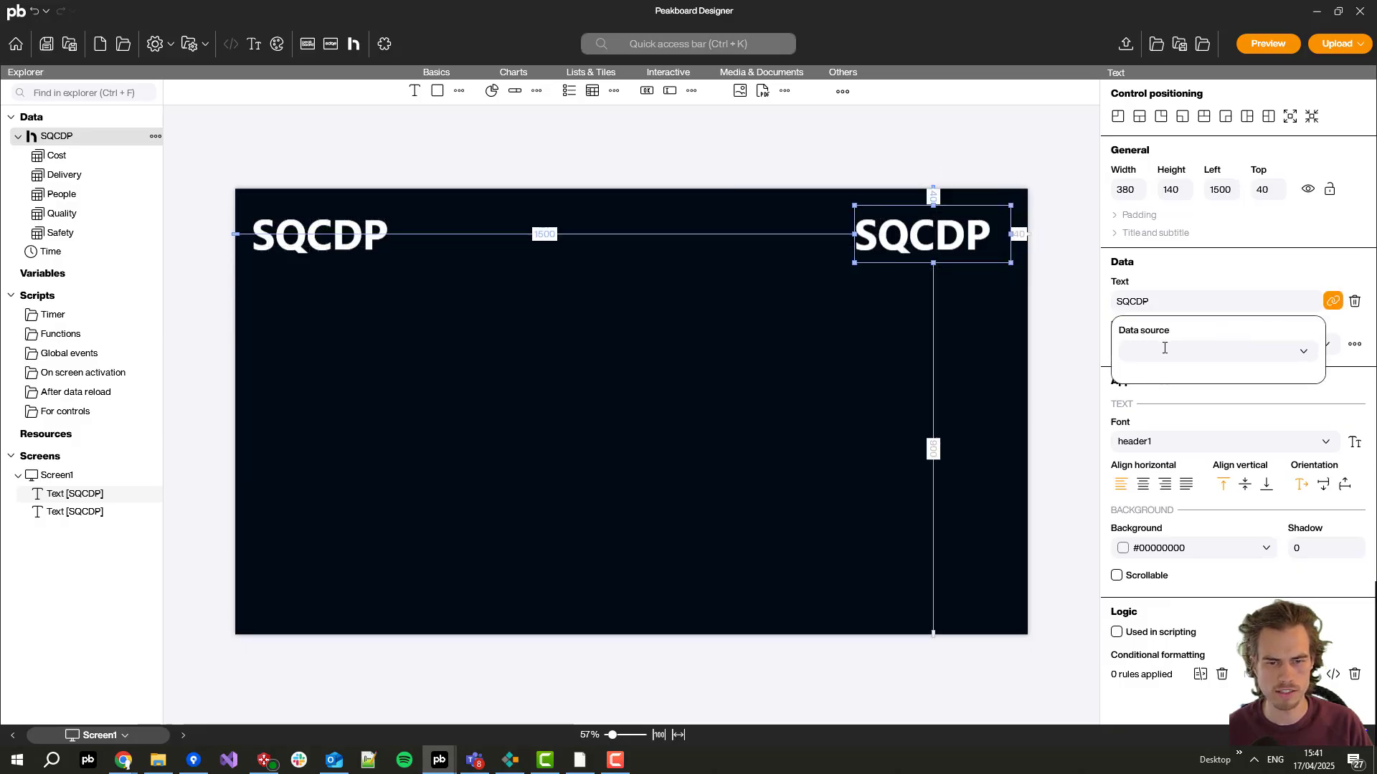
left_click(1156, 351)
left_click(1145, 498)
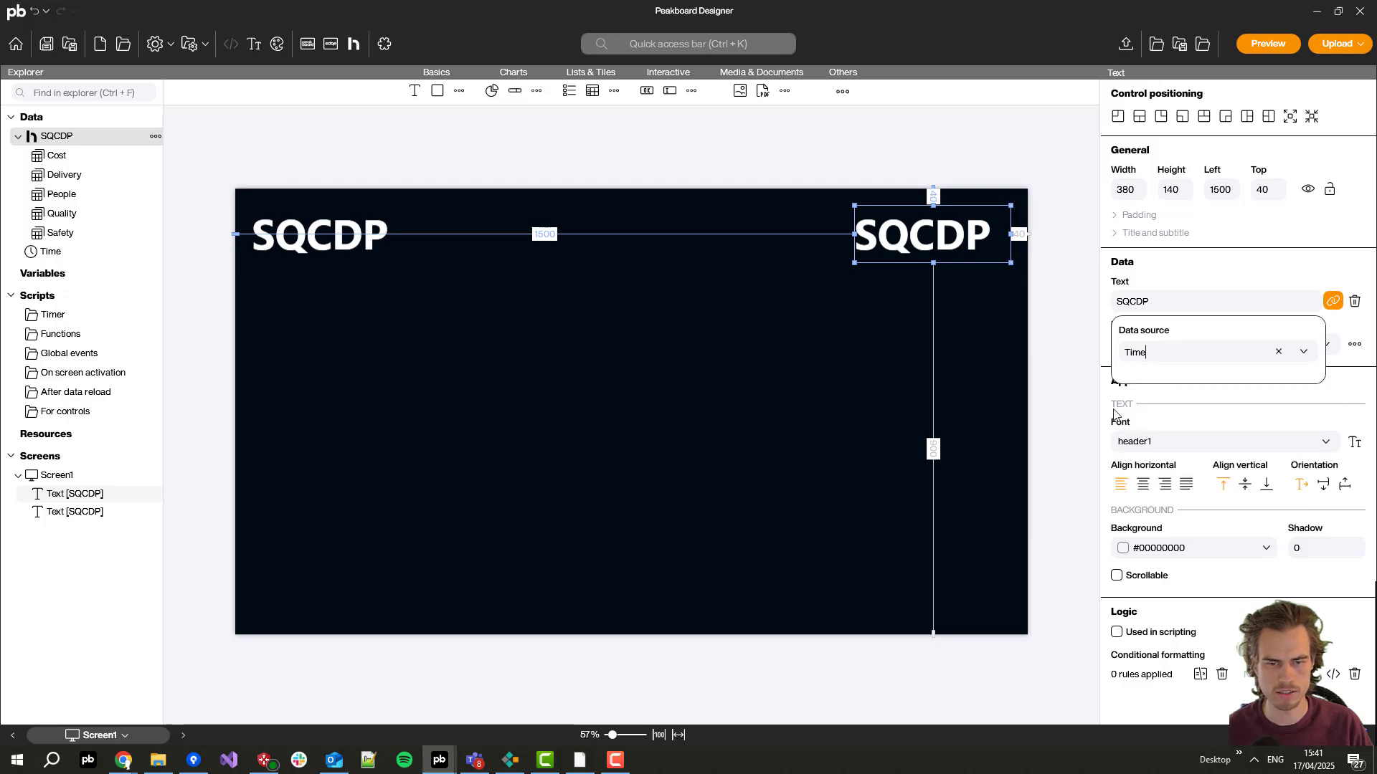
left_click(1187, 280)
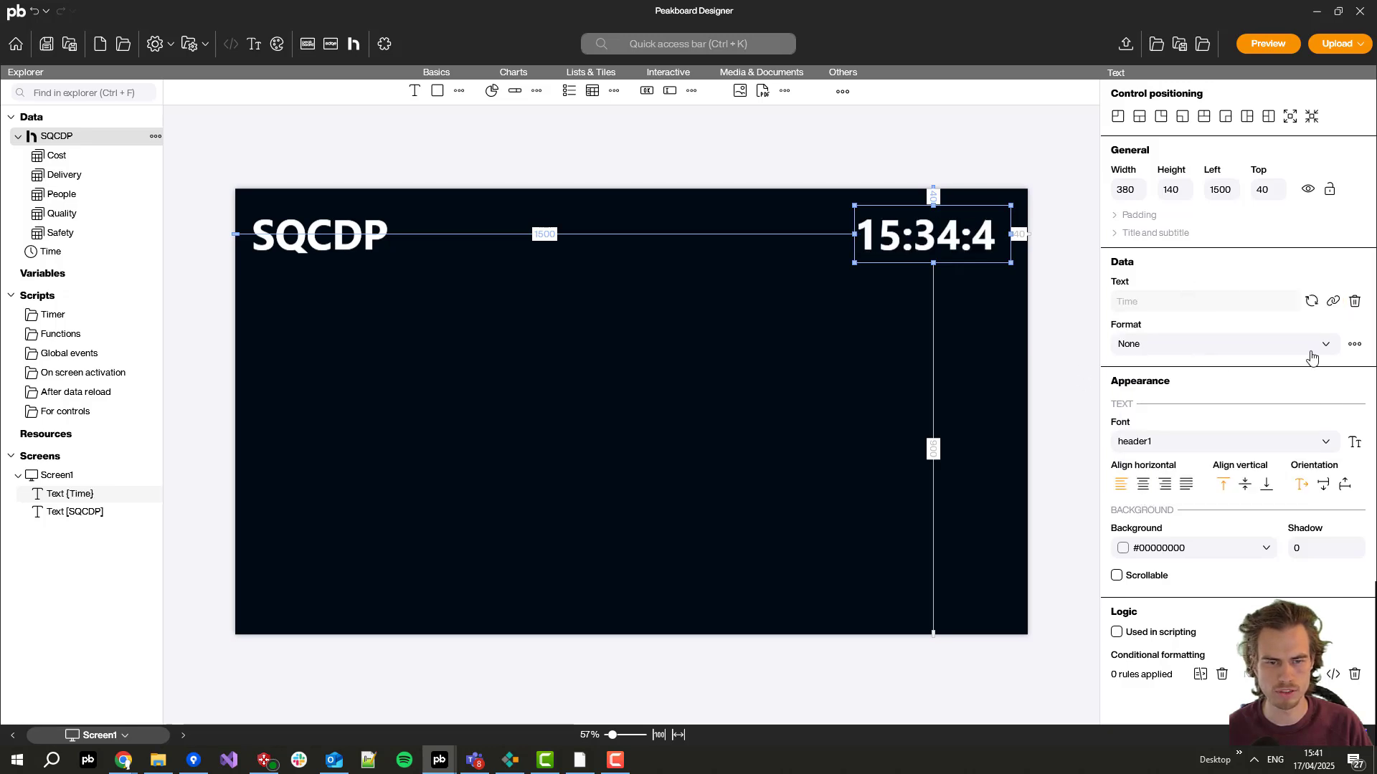
Step: Give the time text a custom date format of MMMM with English output, and right-align it
left_click(1356, 345)
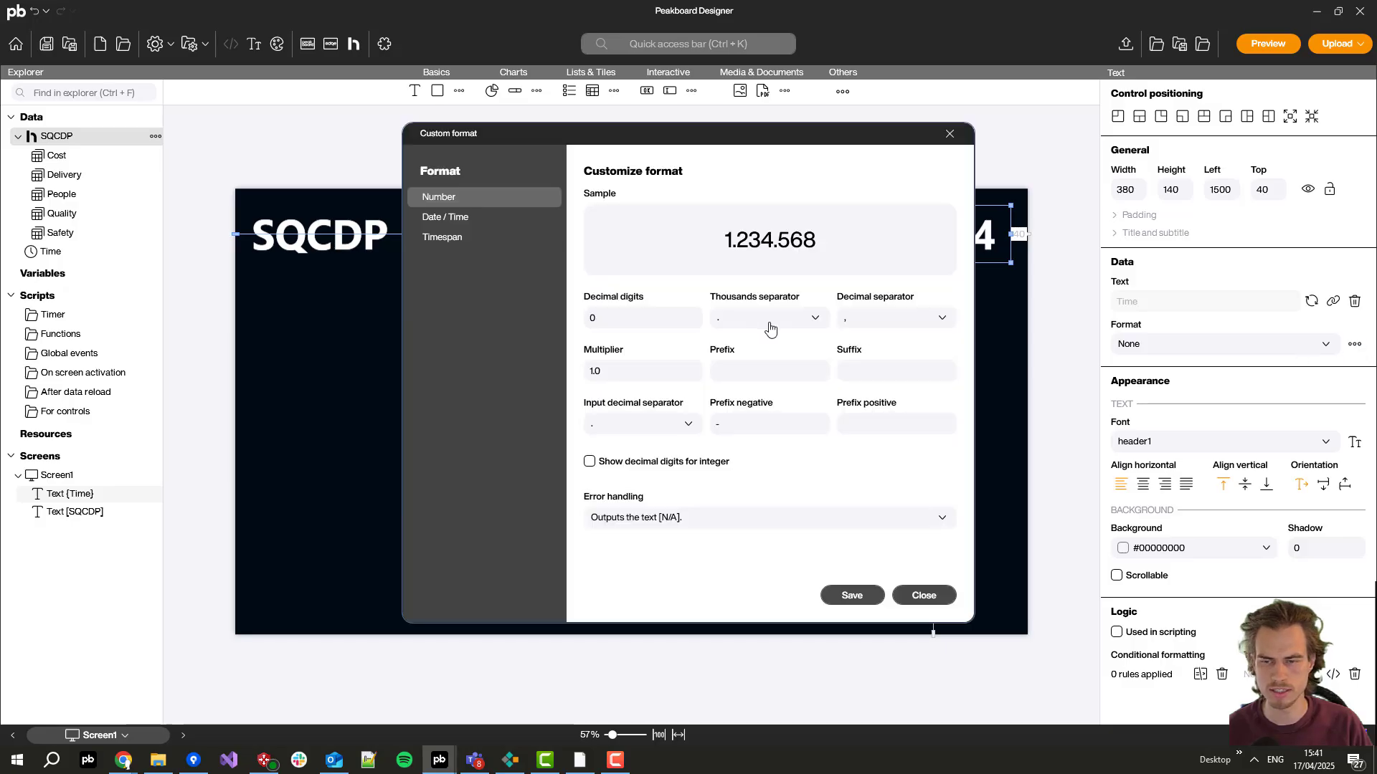
left_click(446, 218)
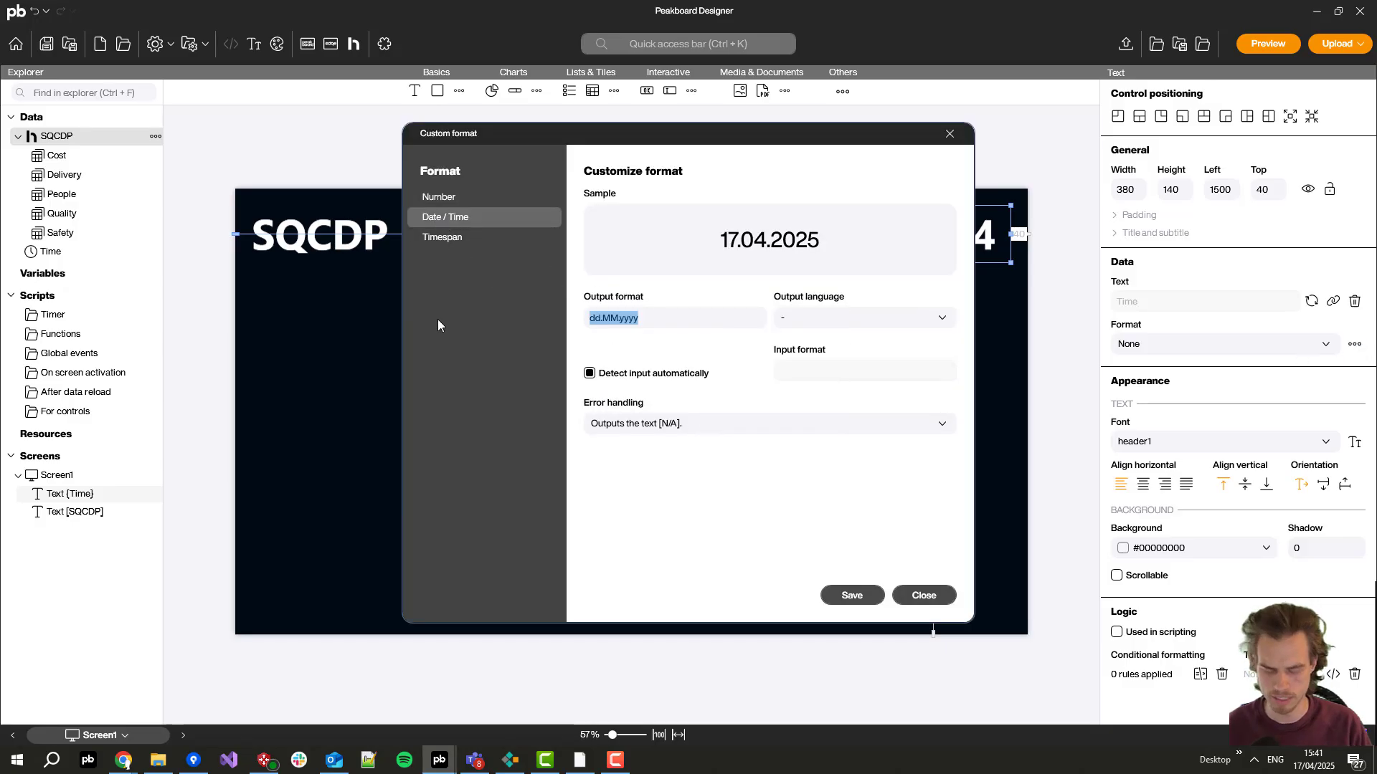
triple_click(649, 318)
type("MMMM")
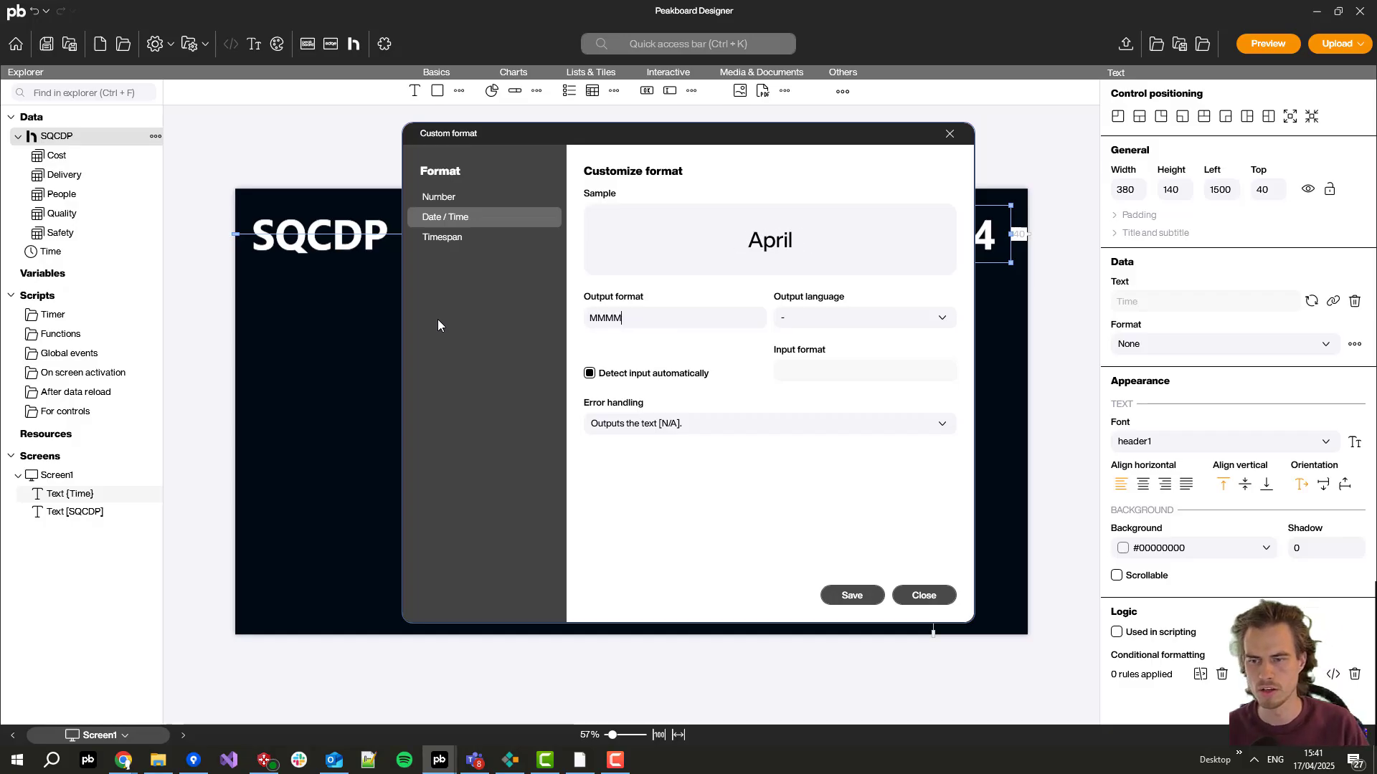
left_click(789, 326)
left_click(794, 362)
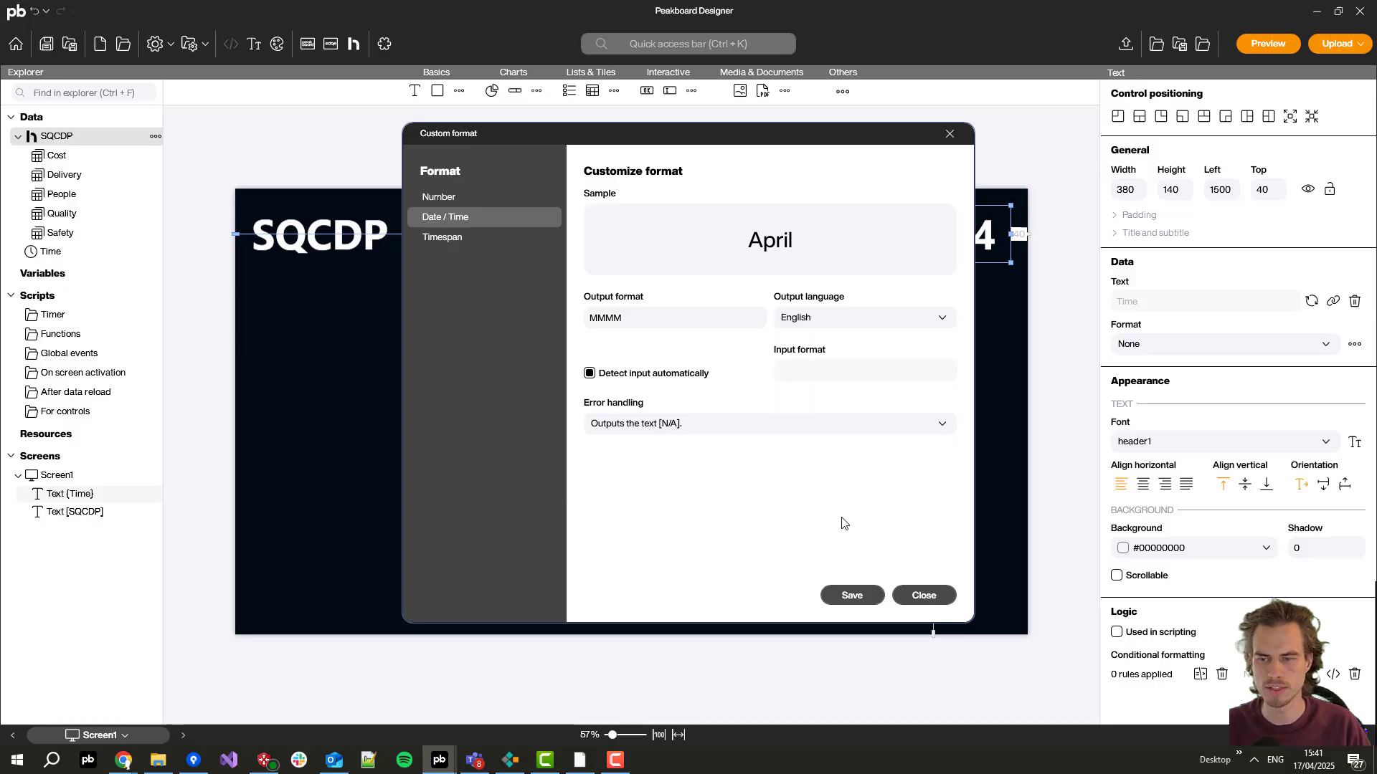
left_click(840, 596)
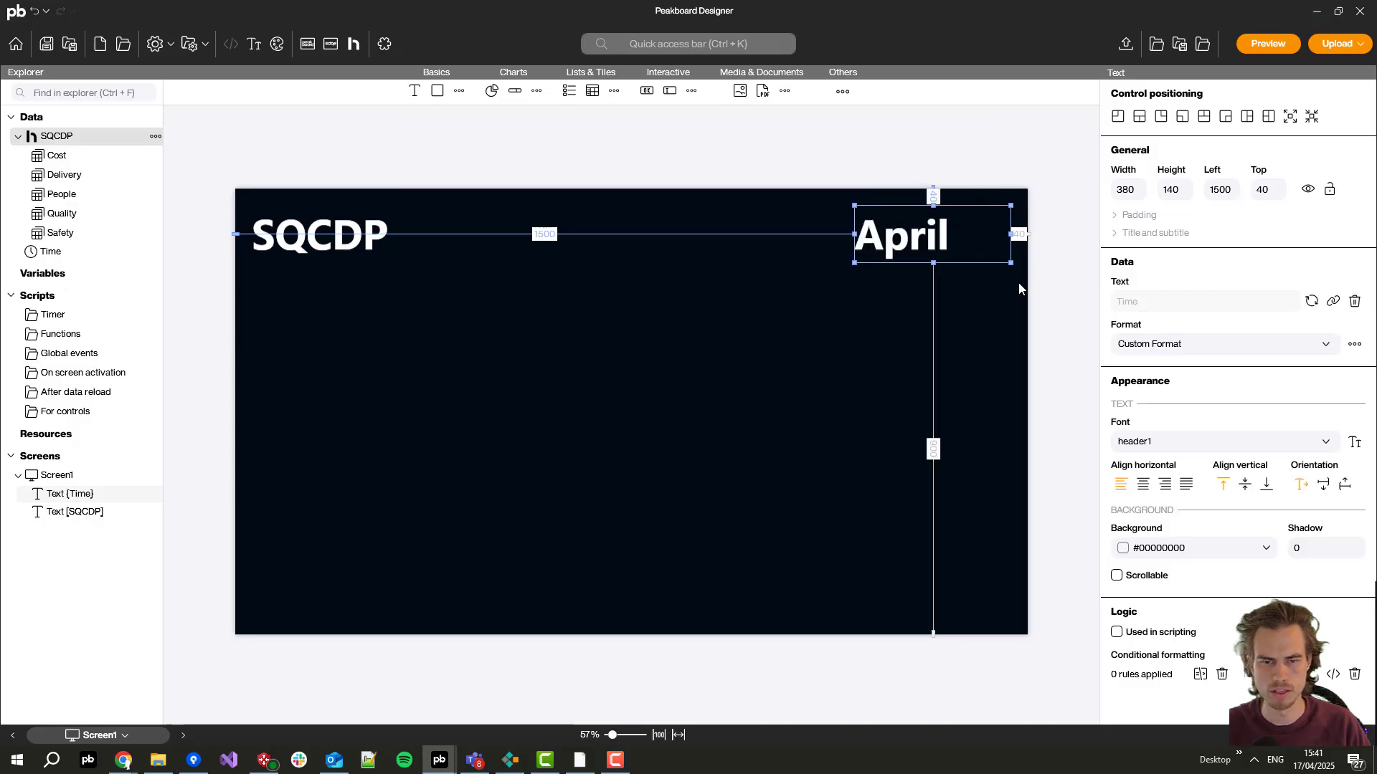
left_click(1165, 488)
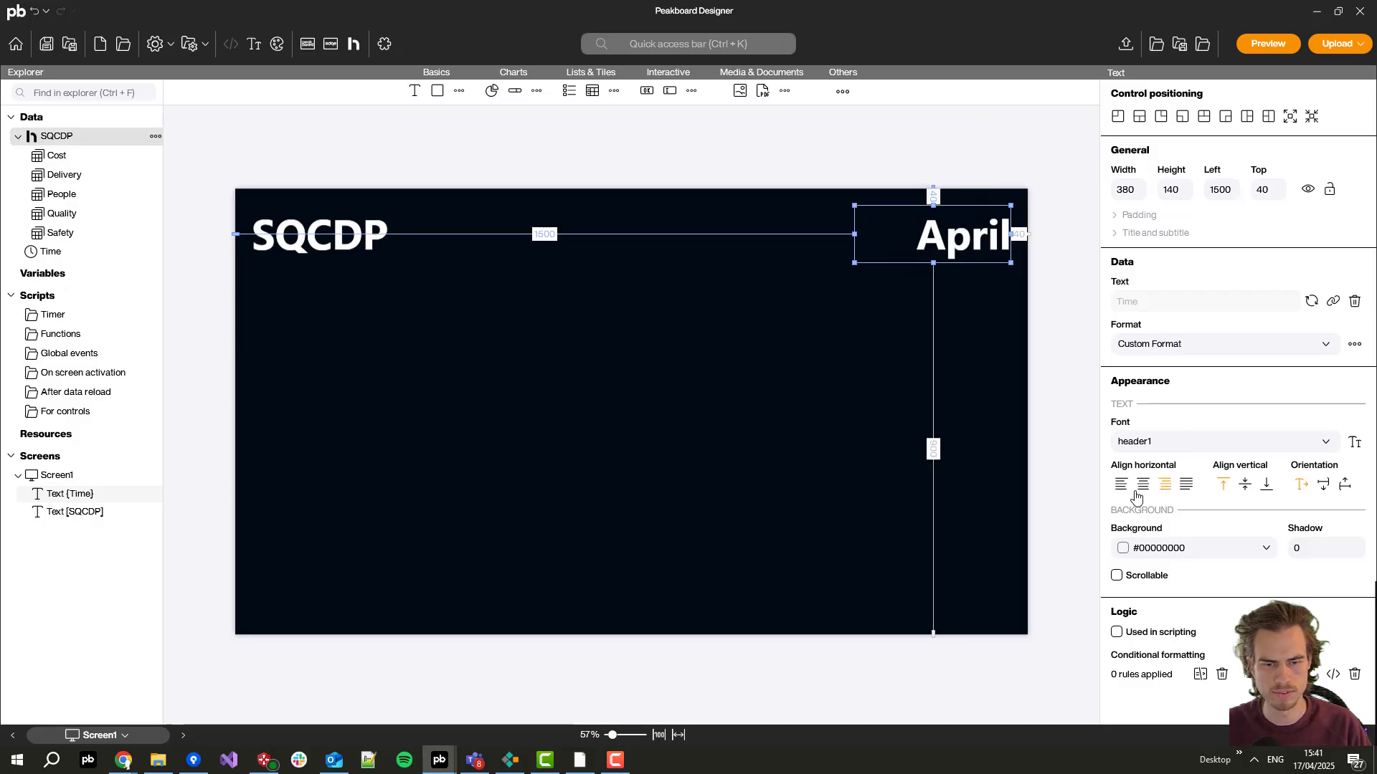
left_click(686, 426)
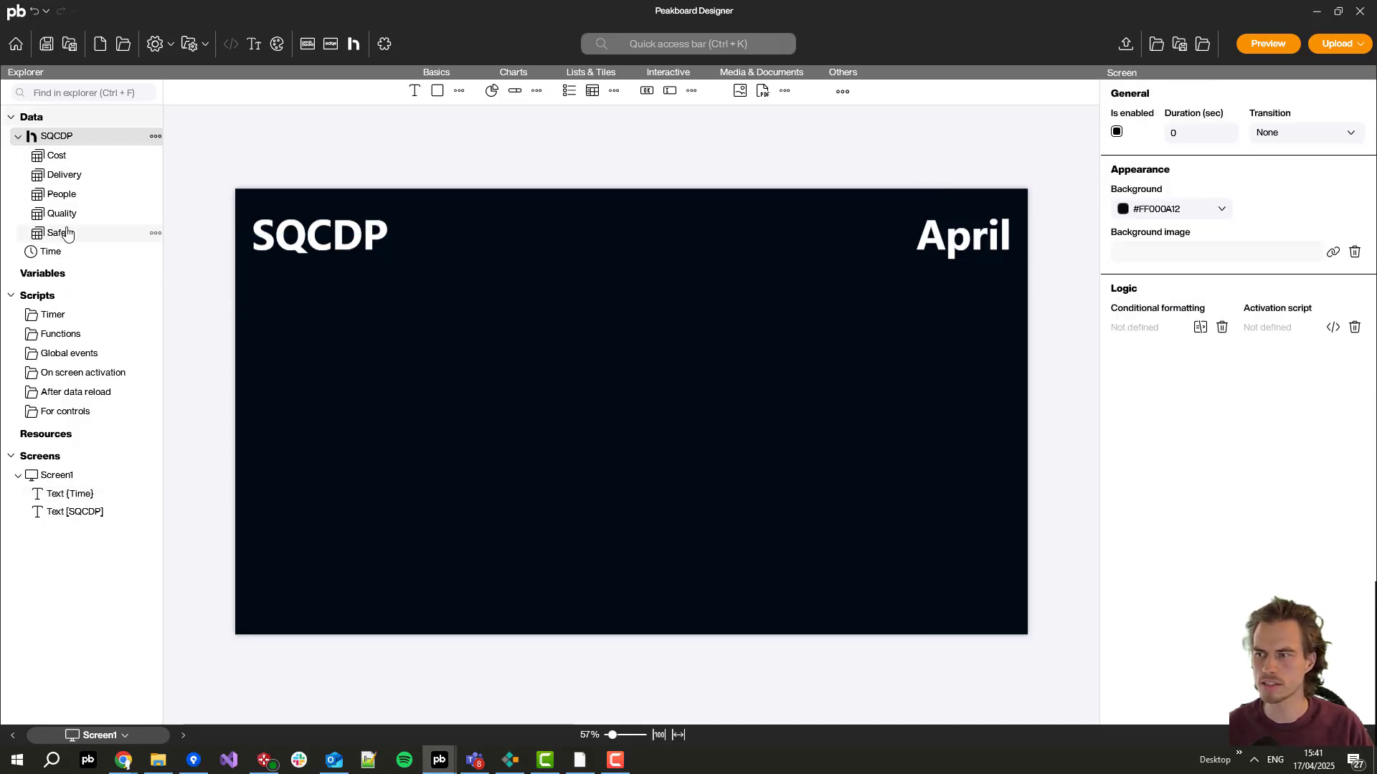
Step: Add a styled tile collection for the Safety dataflow below the SQCDP title and size its tile template to 70 by 70
left_click_drag(60, 241, 278, 301)
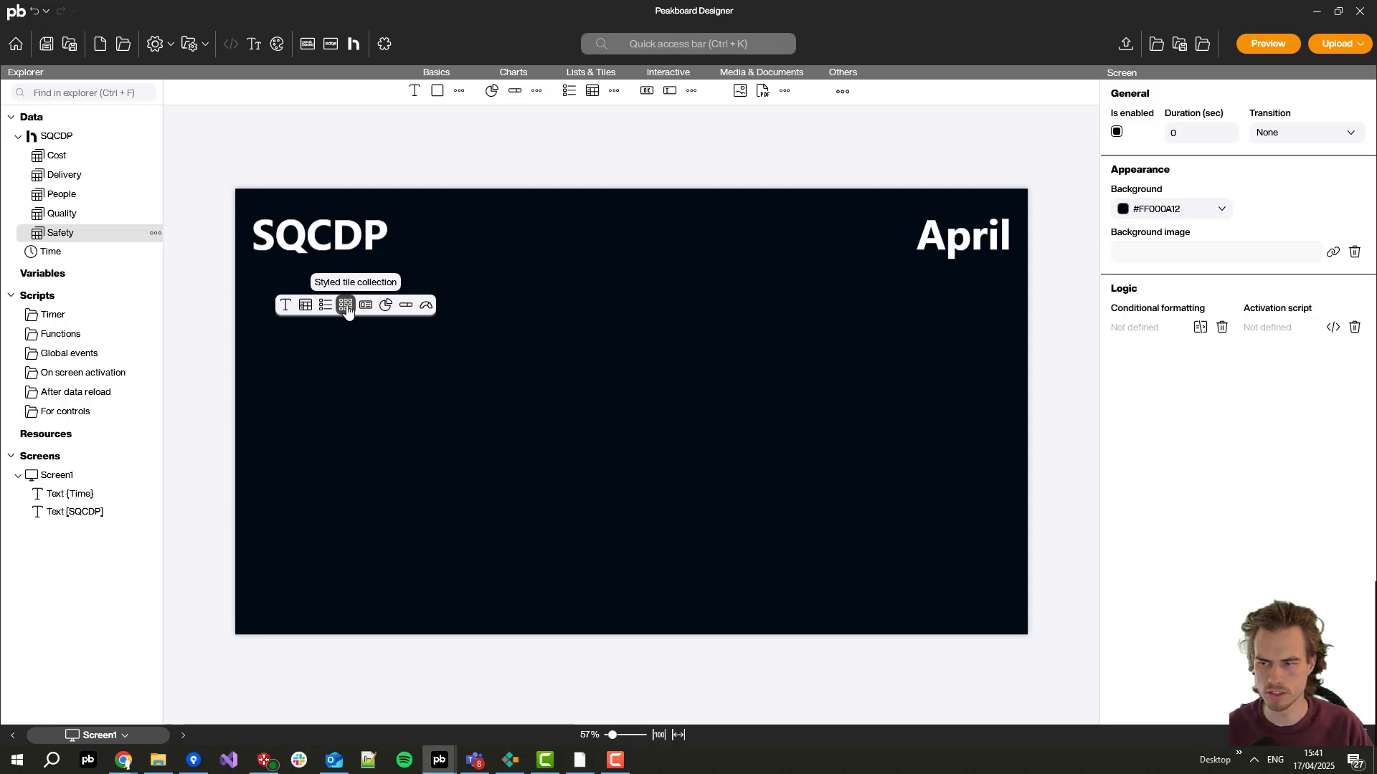
left_click(347, 309)
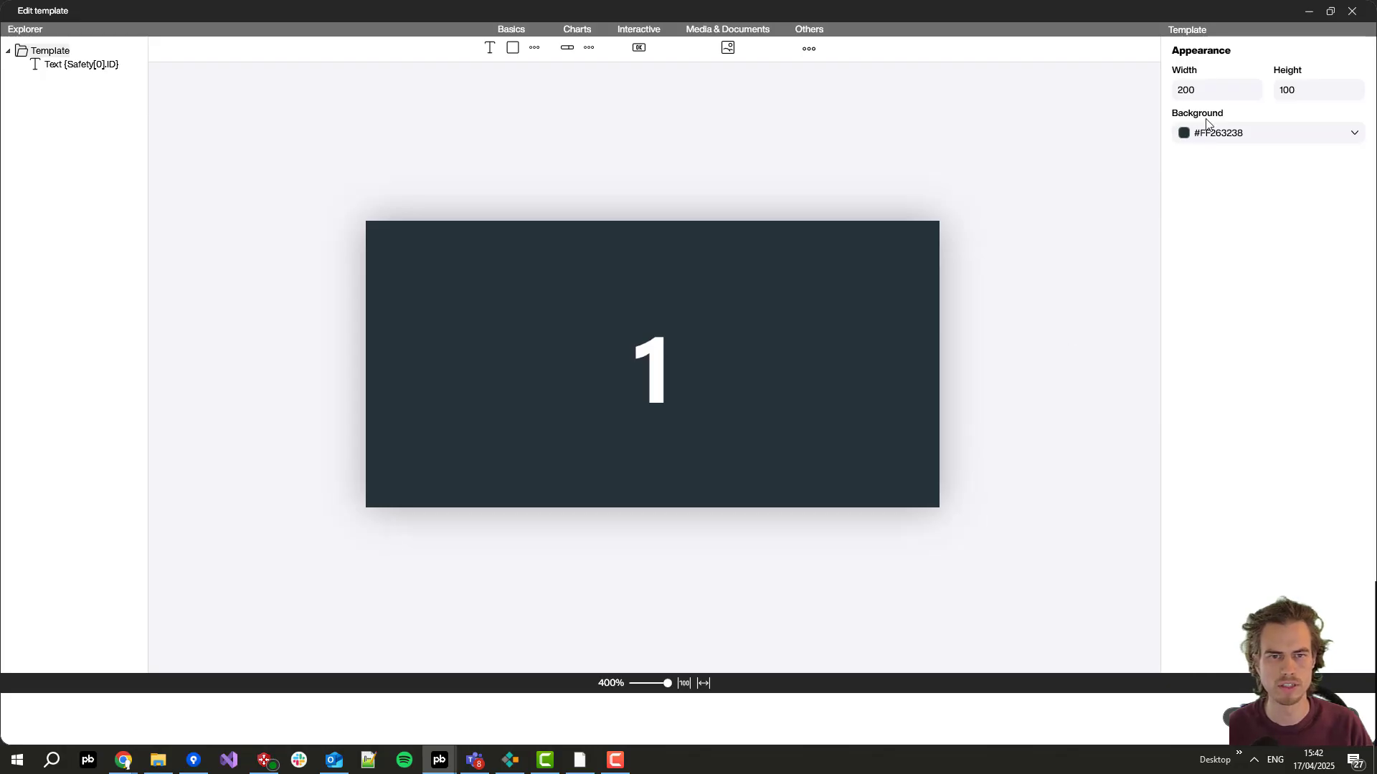
left_click(1223, 87)
type("70")
left_click(1301, 94)
type("70")
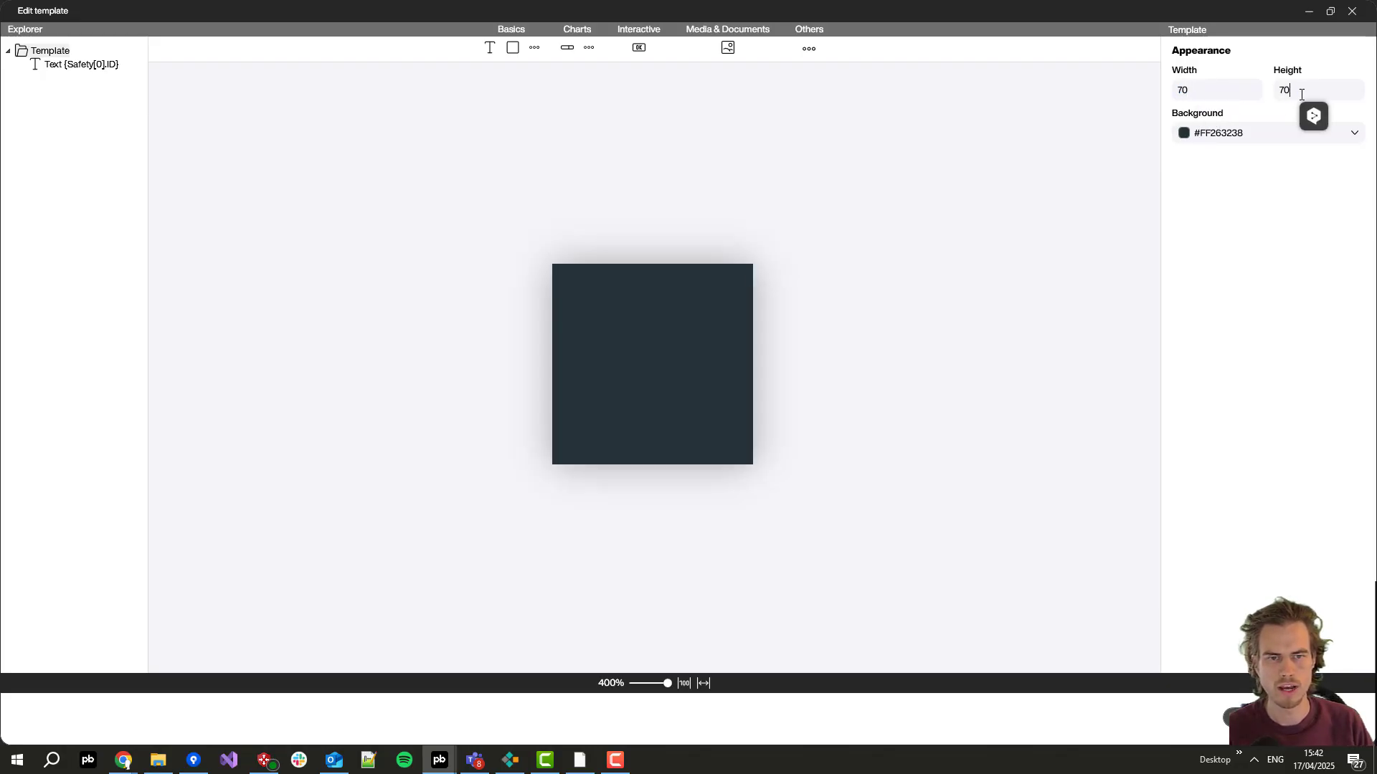
Step: Move the ID text to the tile's upper-left corner and enlarge it to fill the whole tile
left_click(617, 309)
left_click_drag(568, 280, 529, 235)
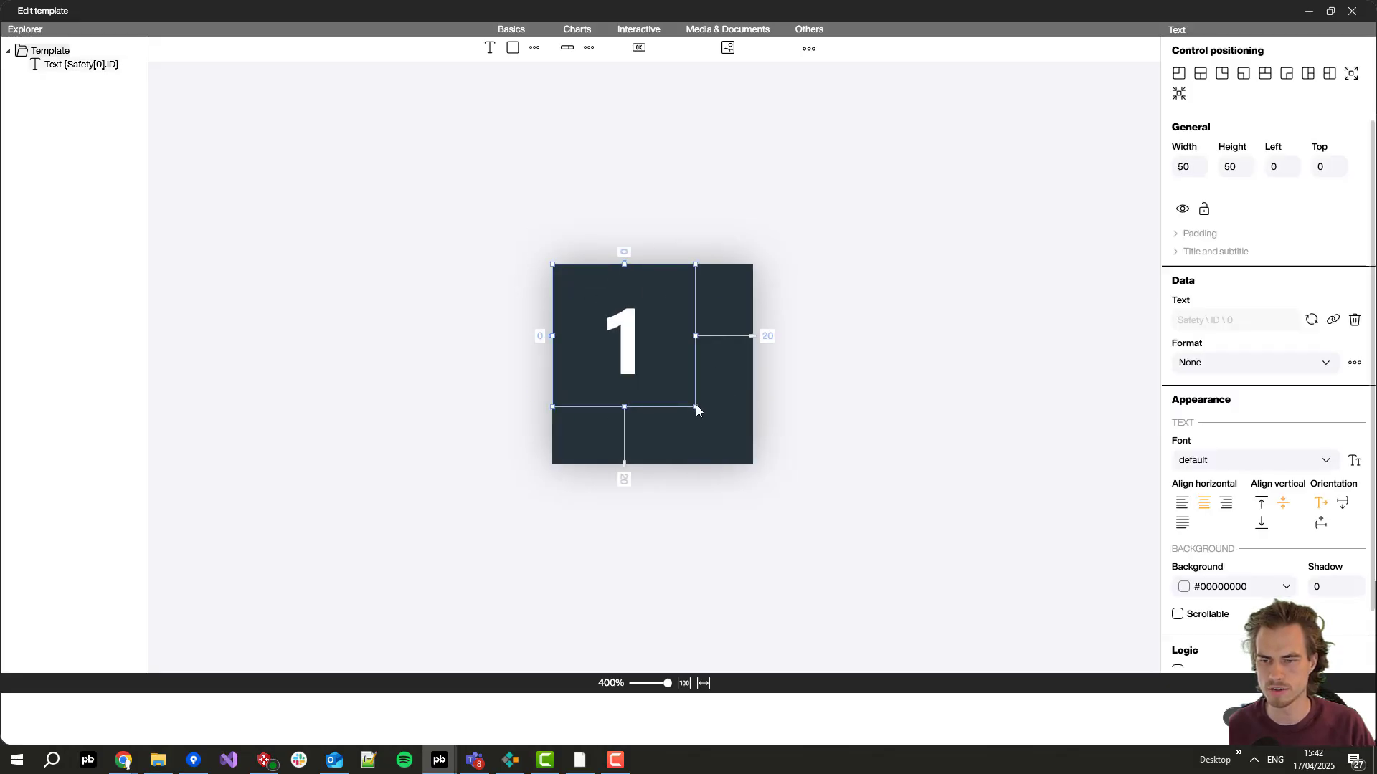
left_click(334, 255)
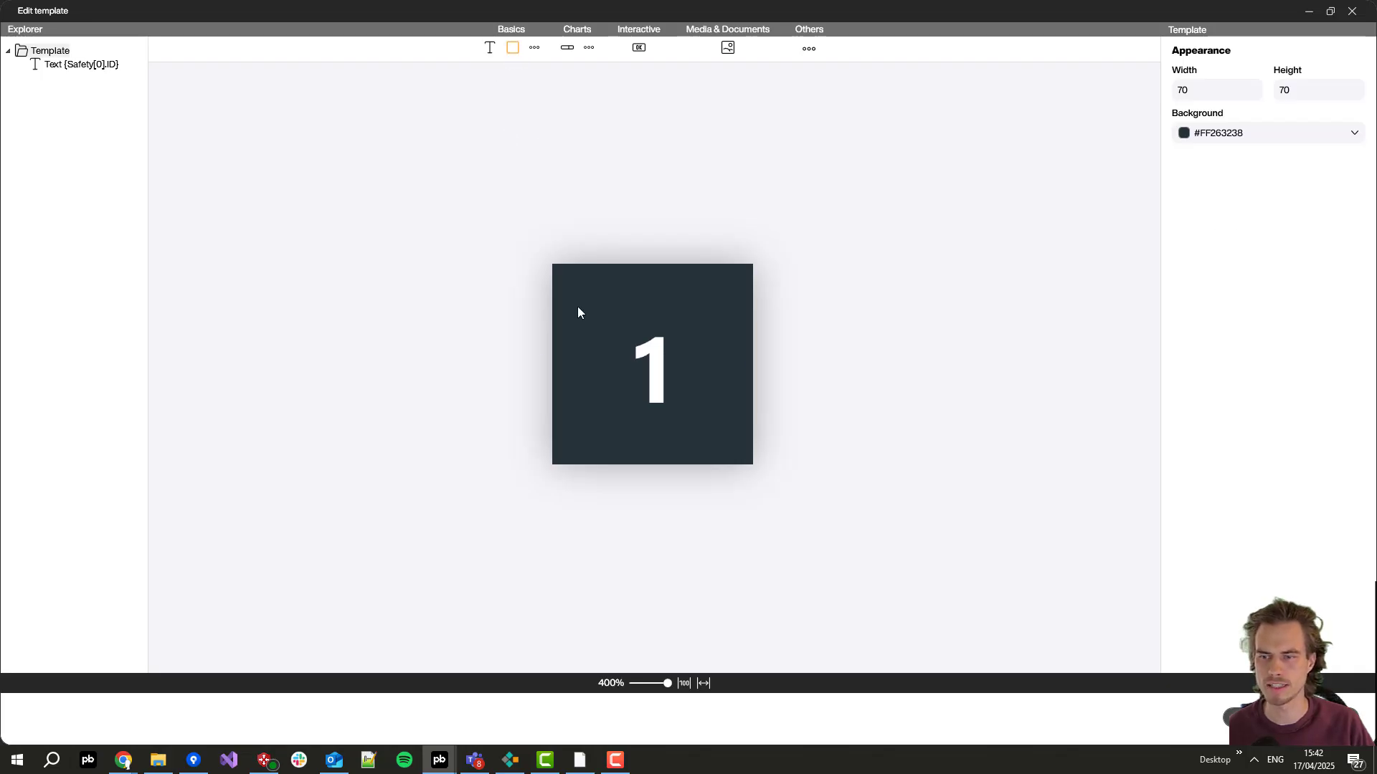
Step: Add a 70 by 70 rectangle covering the tile and send it behind the ID text
left_click(512, 50)
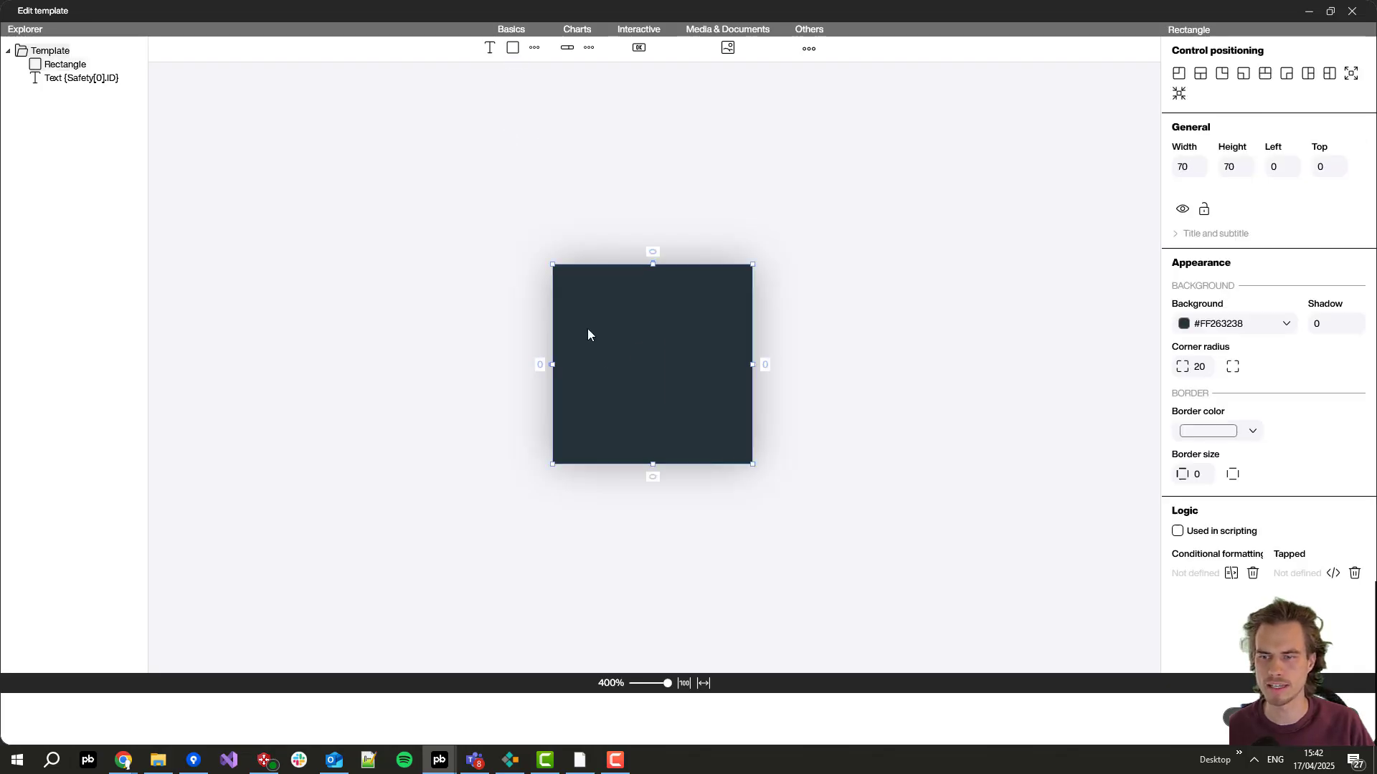
right_click(735, 348)
left_click(789, 458)
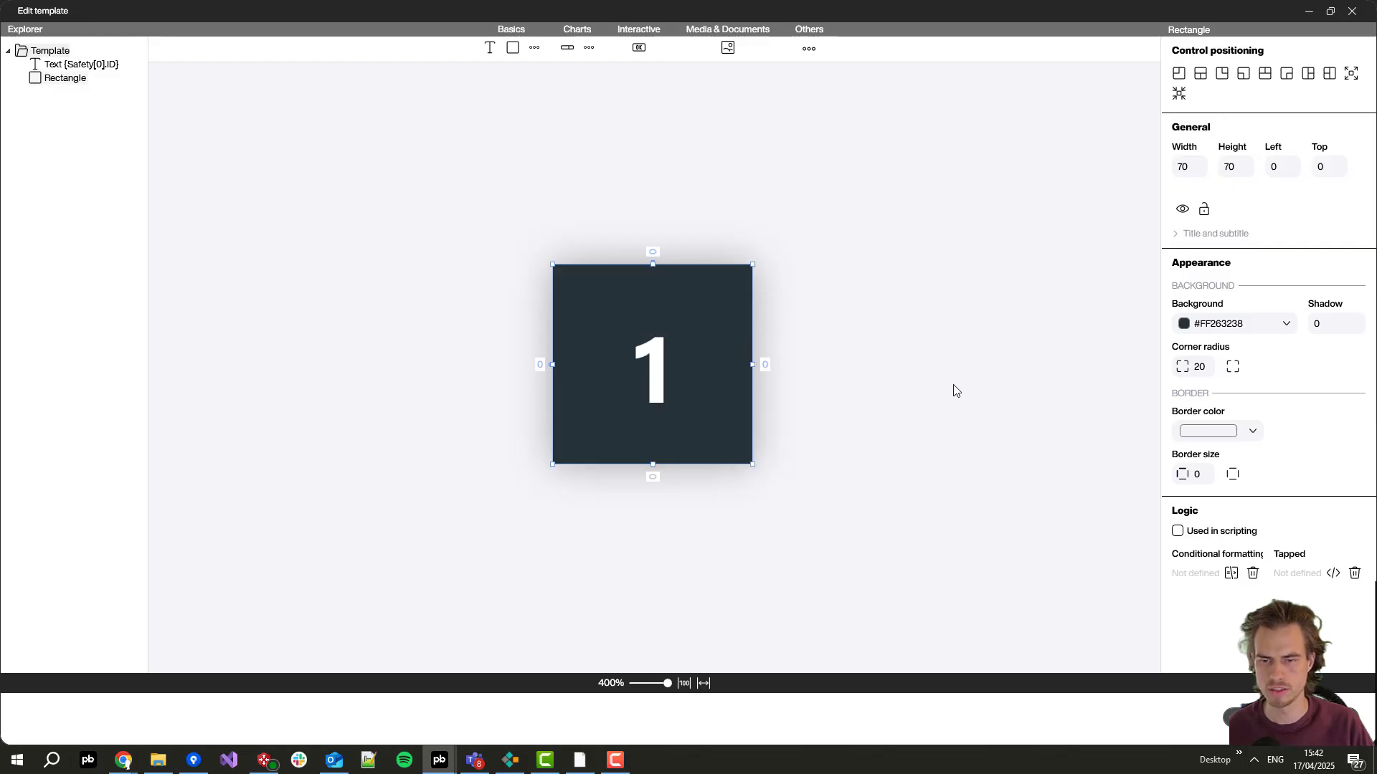
Step: Set the tile template's background to transparent
left_click(962, 389)
left_click(1227, 135)
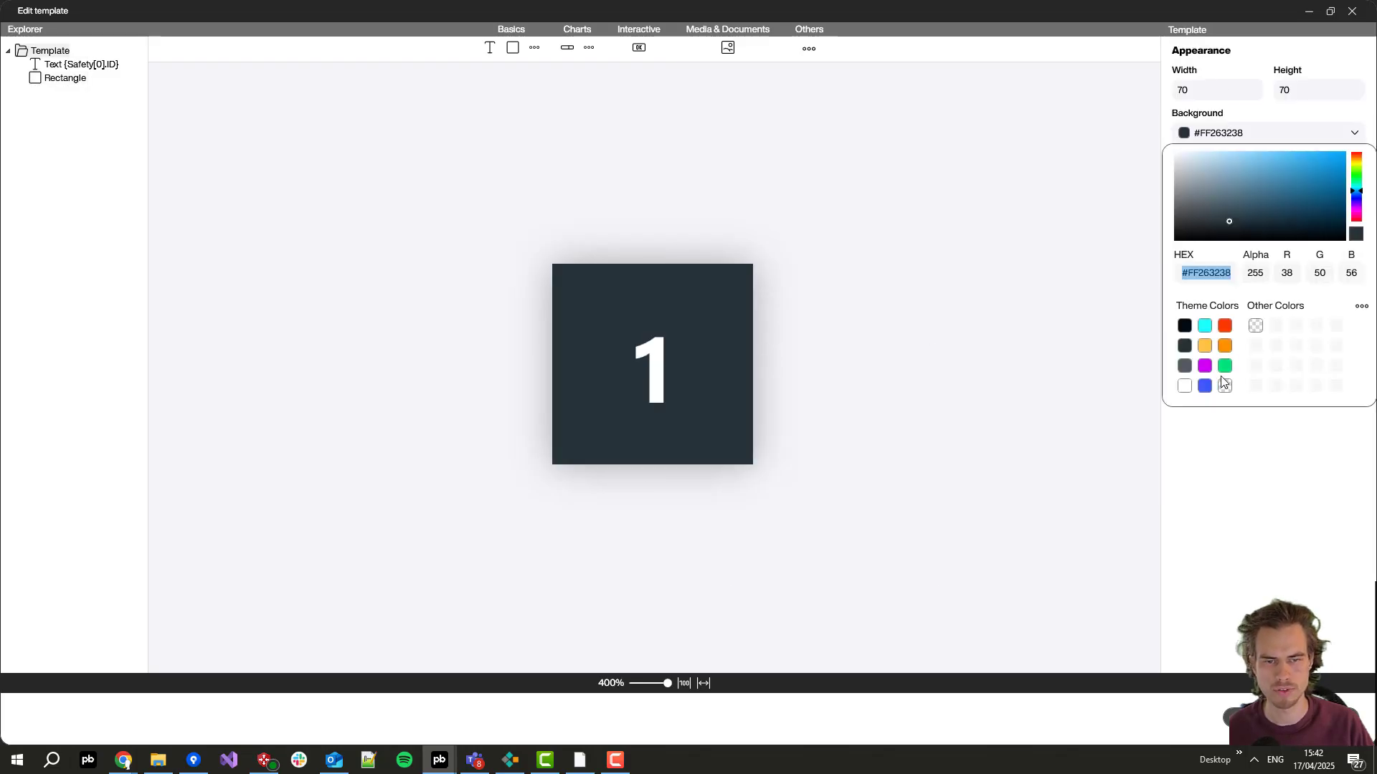
left_click(1225, 386)
left_click(966, 432)
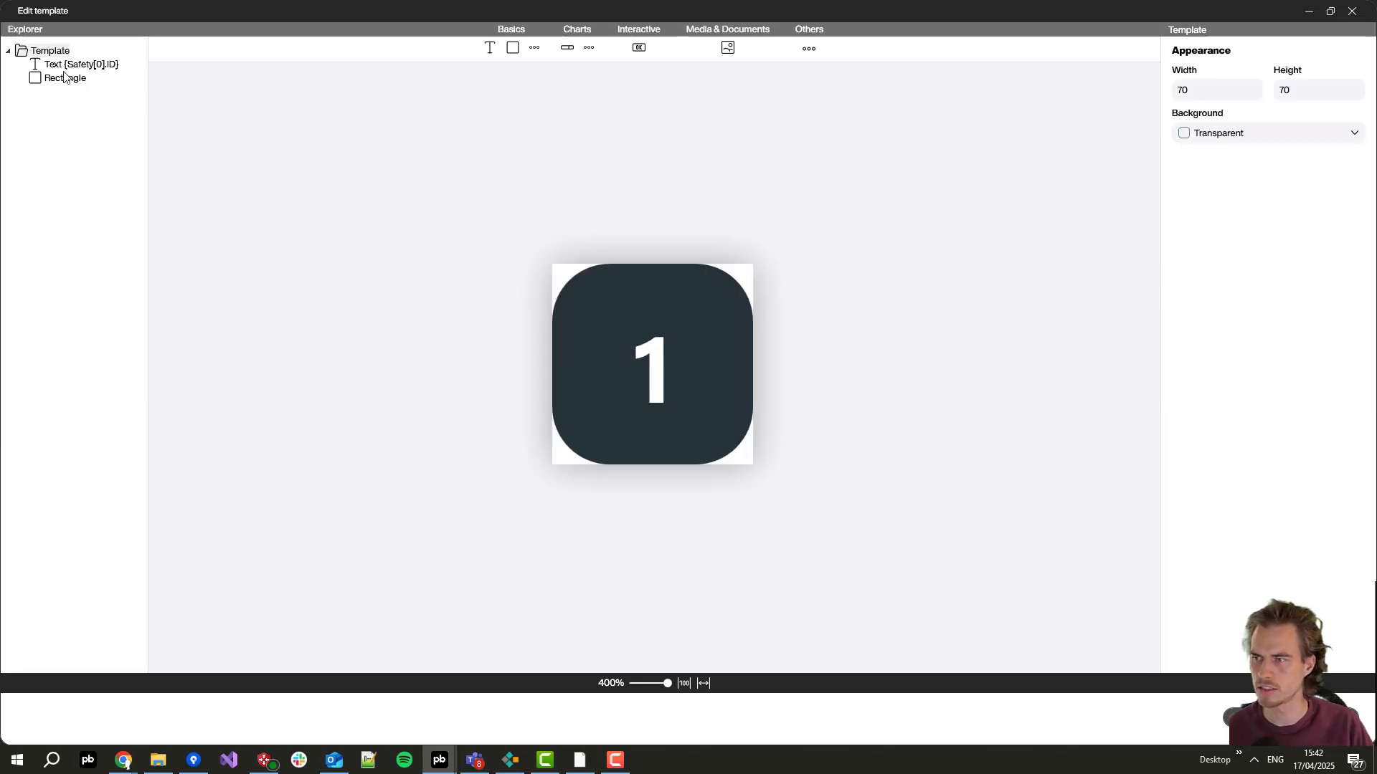
Step: Add a conditional formatting rule to the rectangle that sets its background to green #FF00E676 when State == 1
left_click(660, 309)
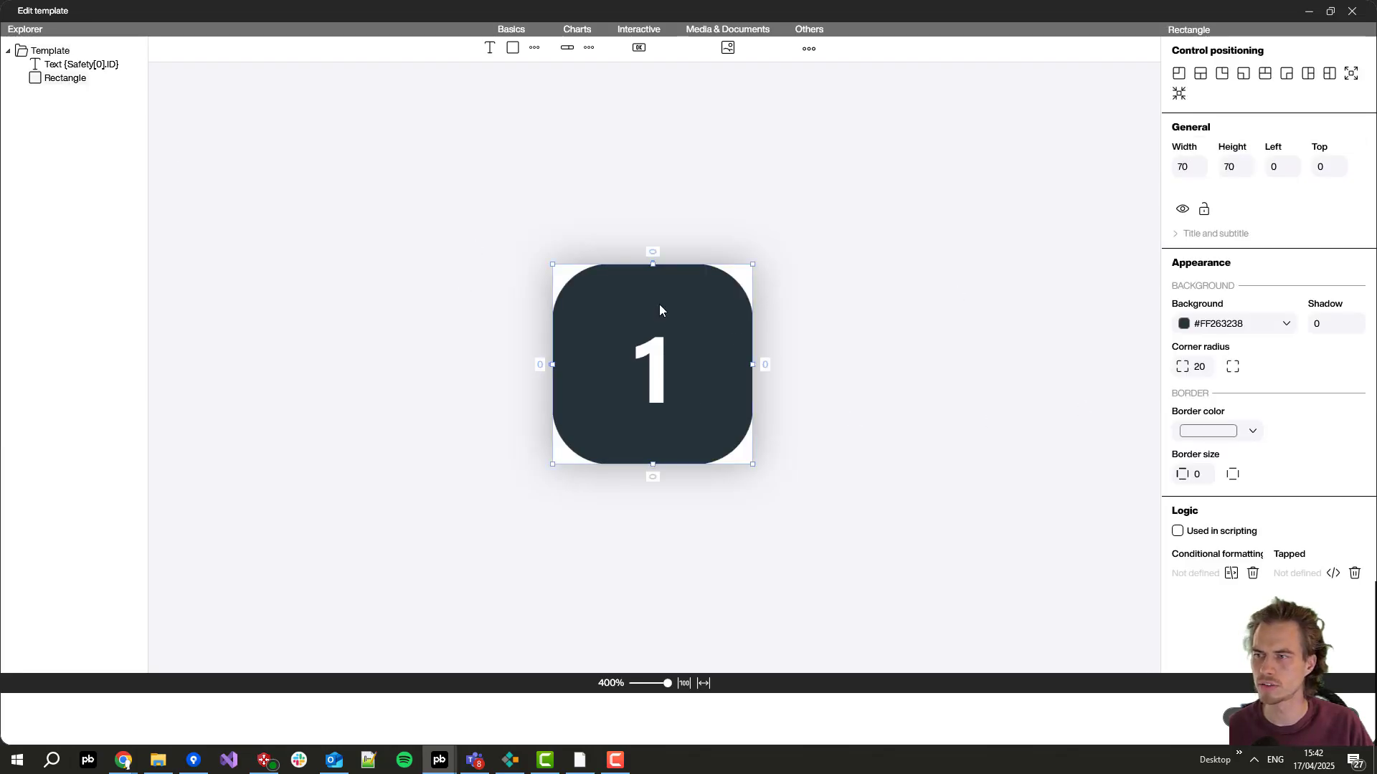
left_click(1230, 574)
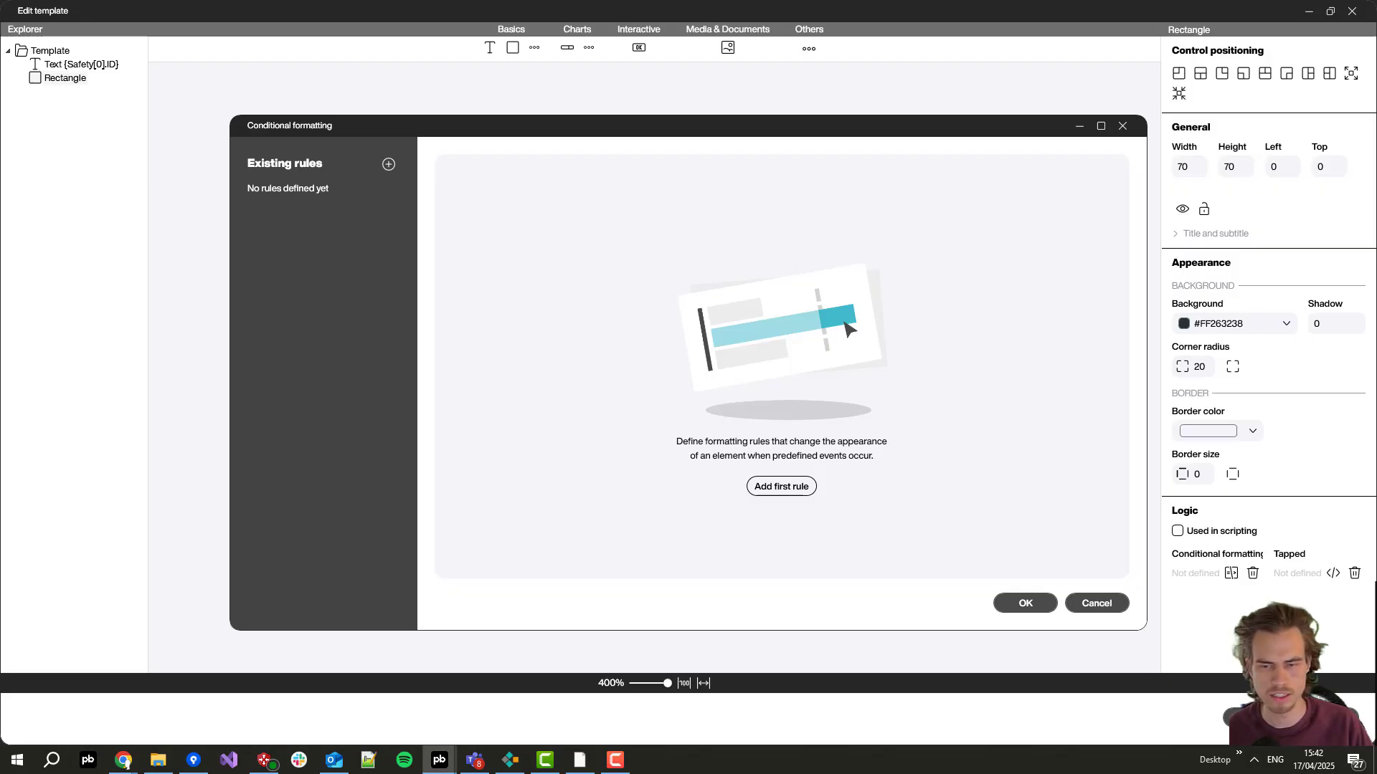
left_click(769, 489)
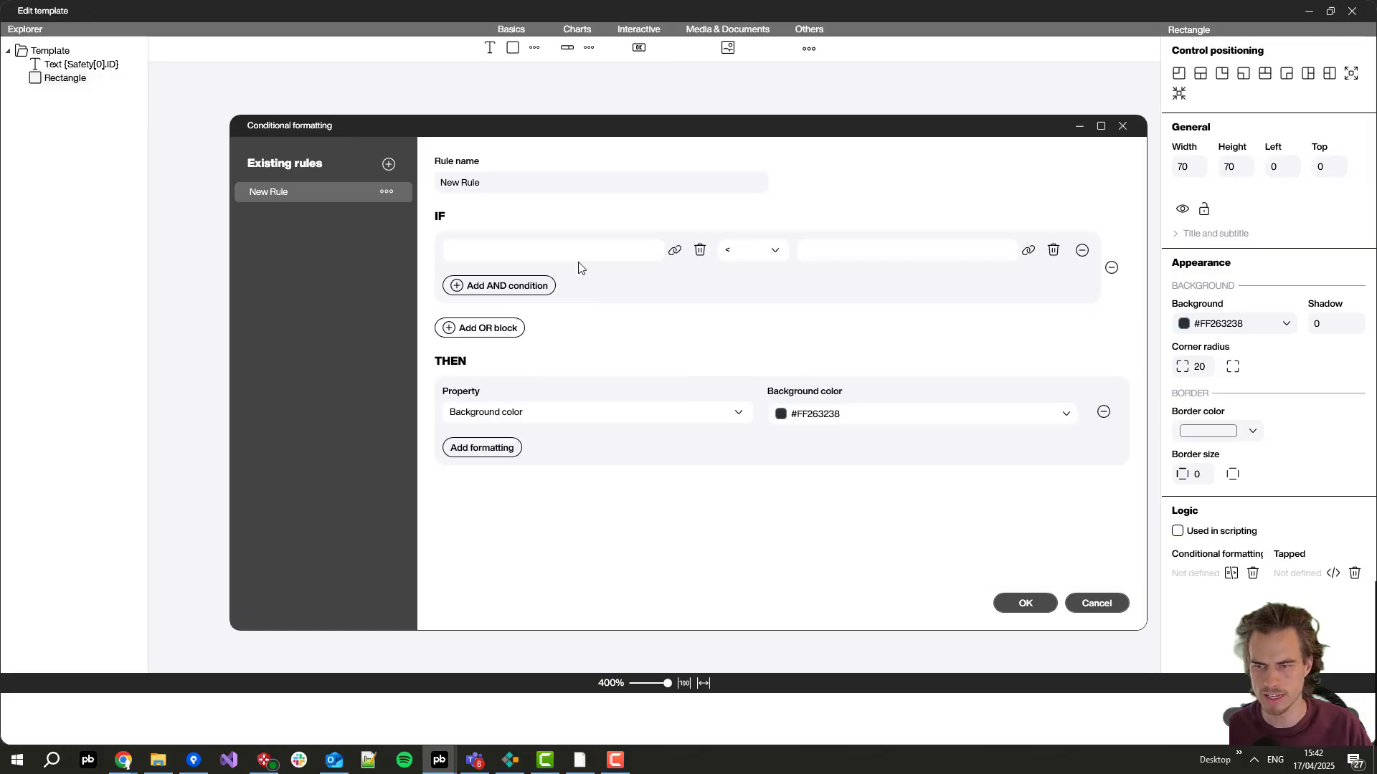
left_click(675, 250)
left_click(633, 301)
left_click(510, 363)
left_click(876, 323)
left_click(763, 266)
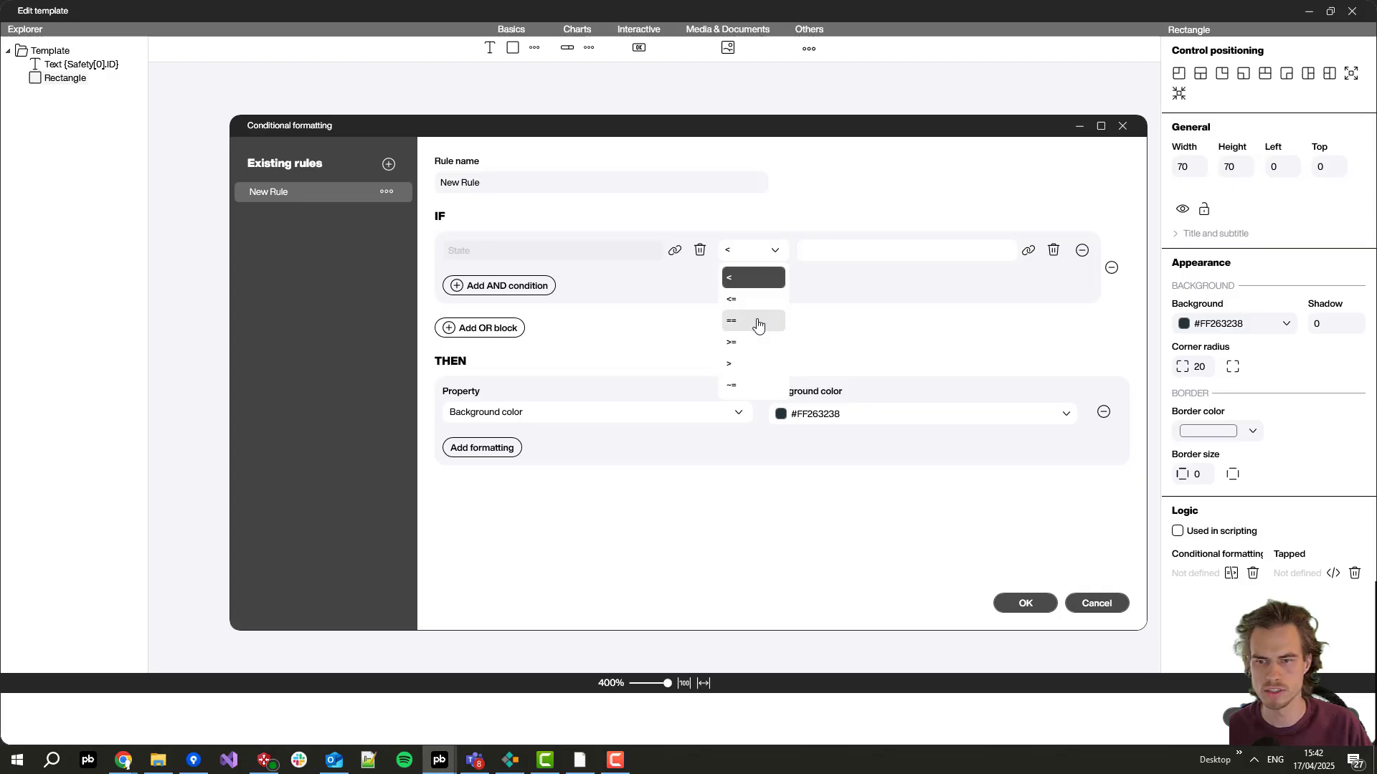
left_click(738, 320)
left_click(884, 256)
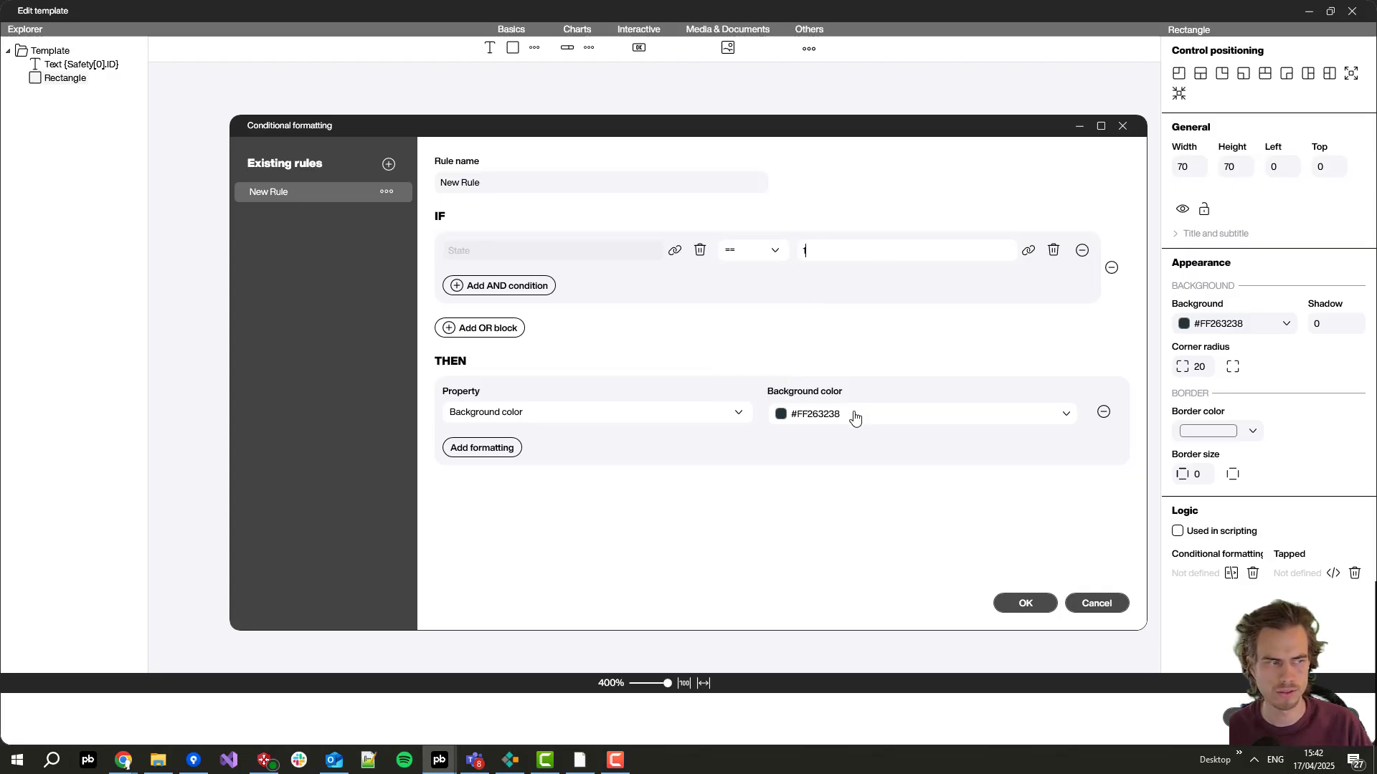
type("1")
left_click(854, 416)
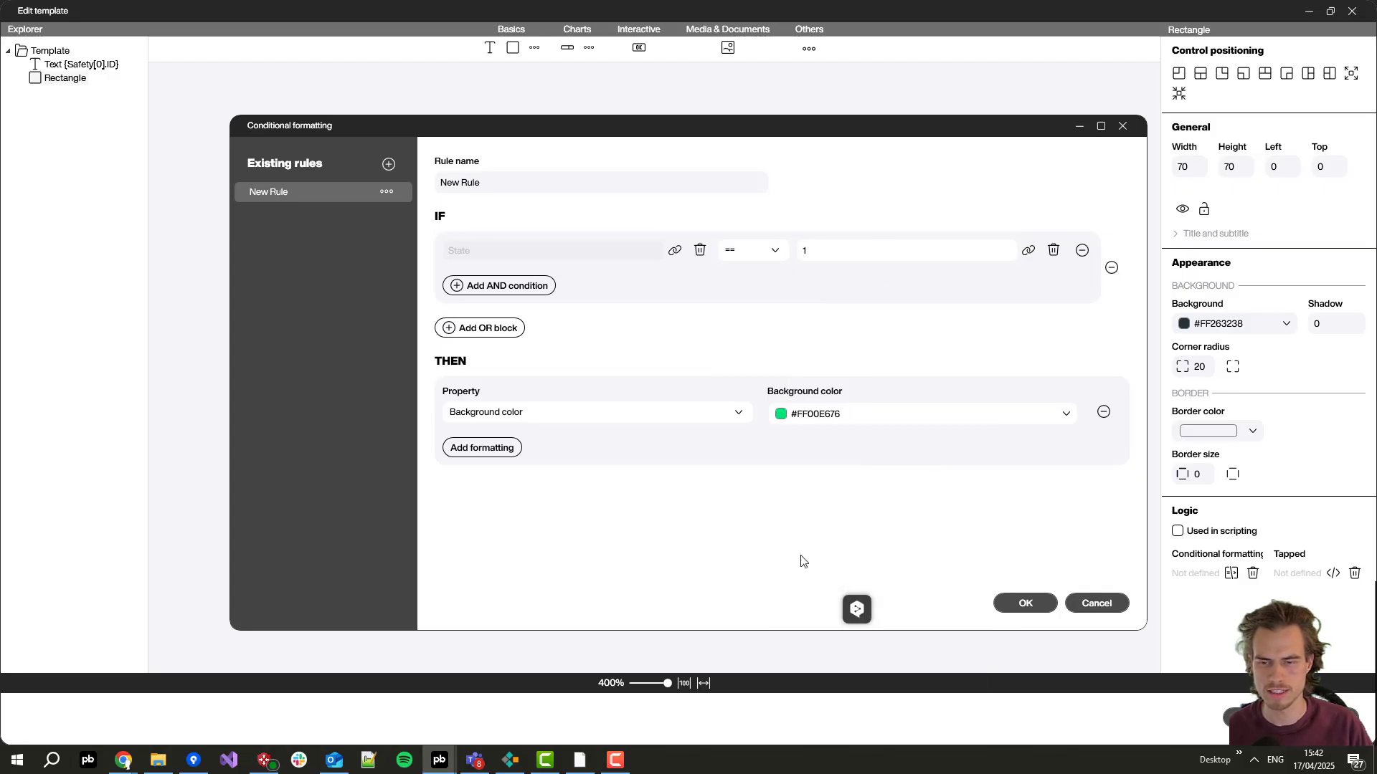
Step: Duplicate the green State rule twice so the rectangle has three rules
left_click(386, 192)
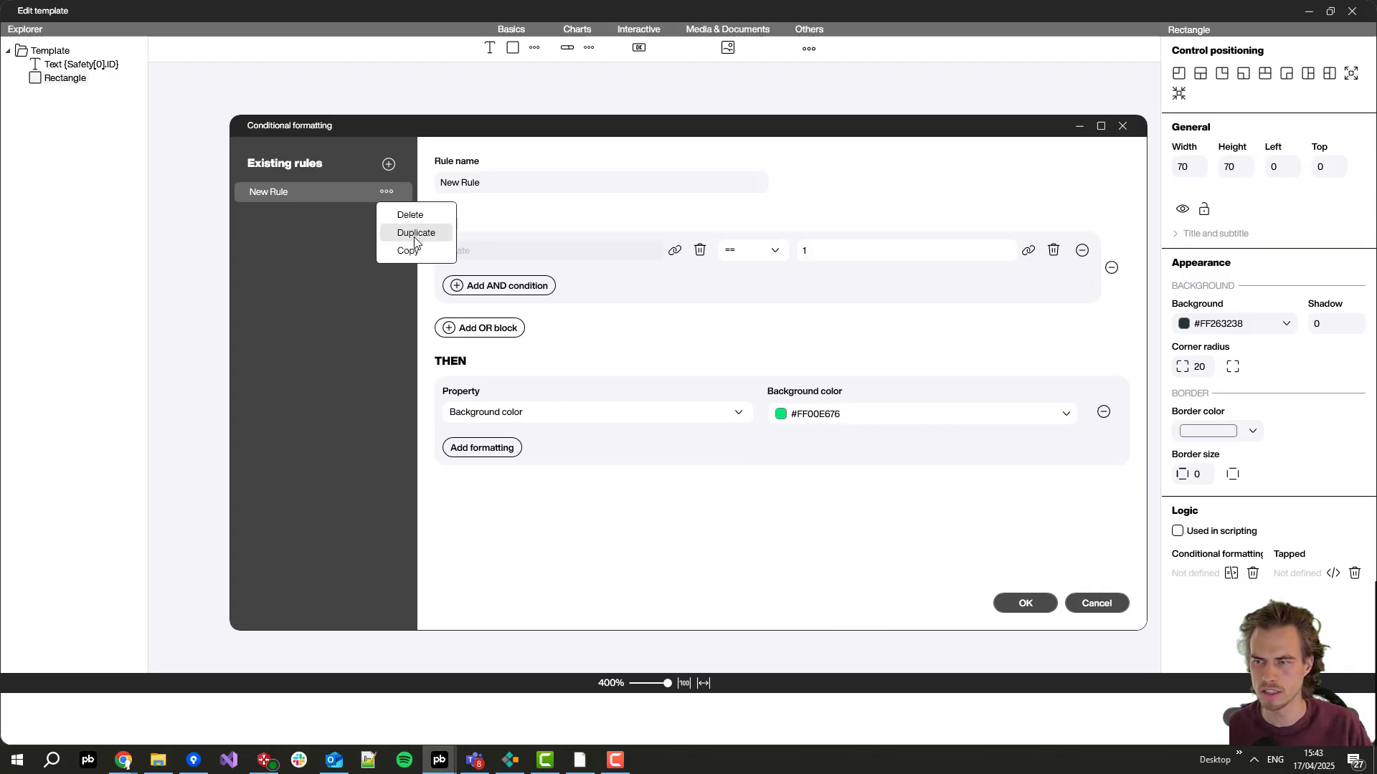
left_click(414, 234)
left_click(387, 212)
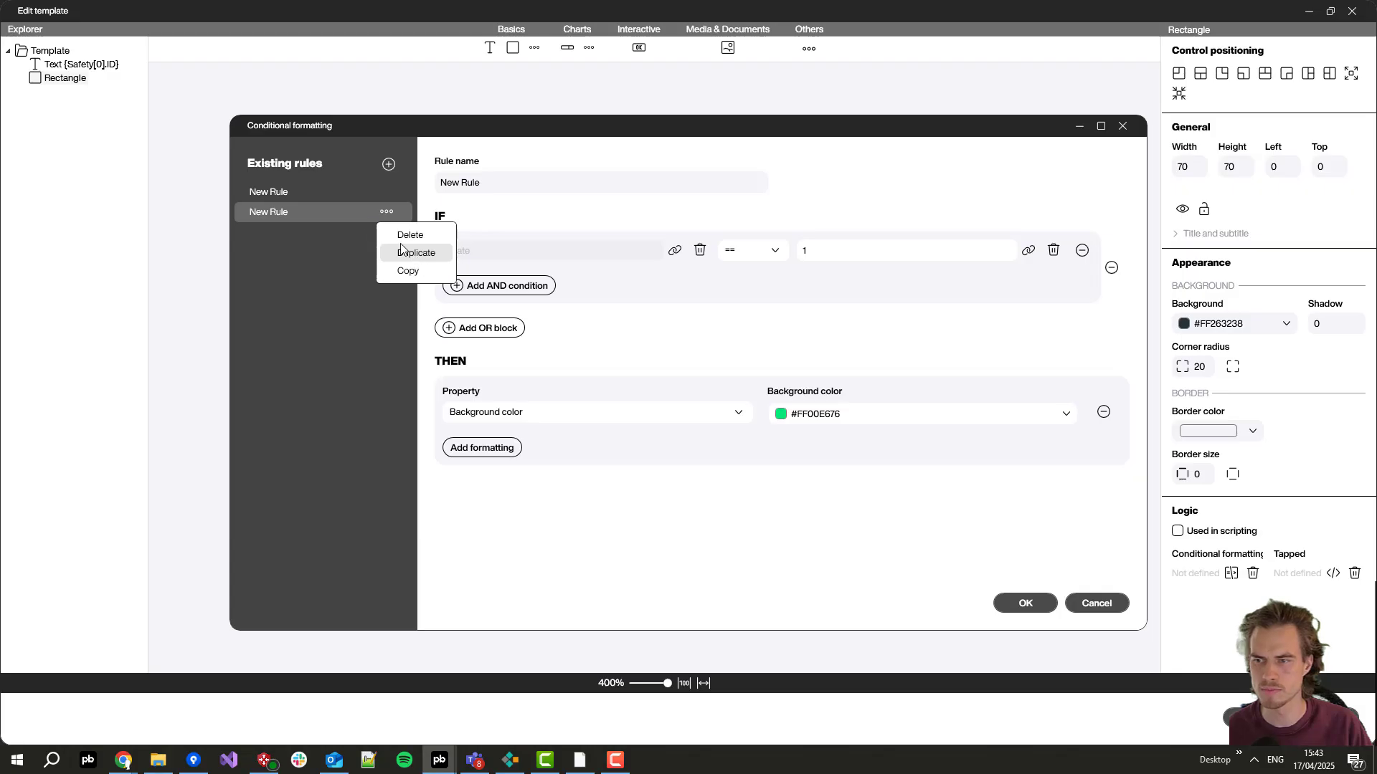
left_click(417, 255)
Step: Change the second rule to set the background color to orange when State == 2
type("2")
left_click(831, 420)
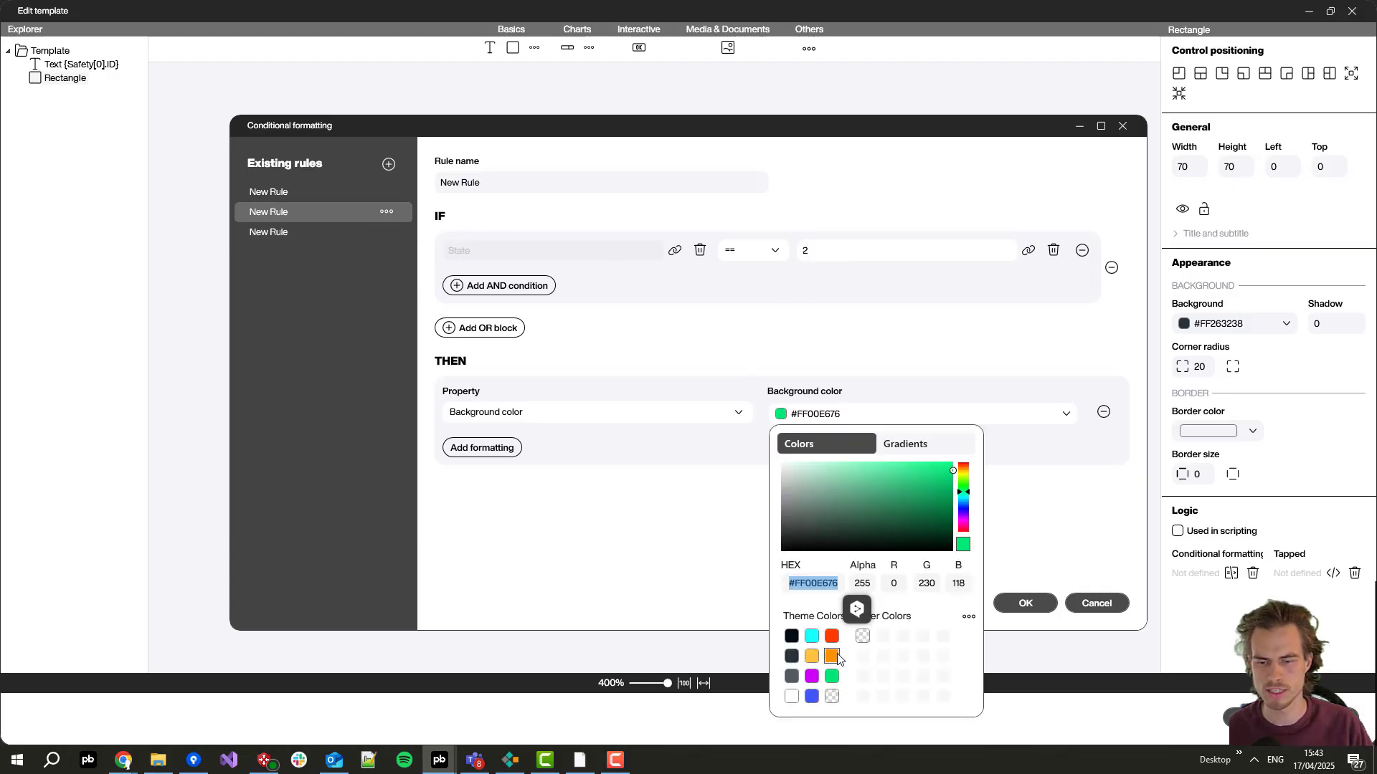
left_click(745, 596)
Step: Change the third rule to set the background to red #FFFF3D00 when State == 3, and apply the conditional formatting
left_click(316, 234)
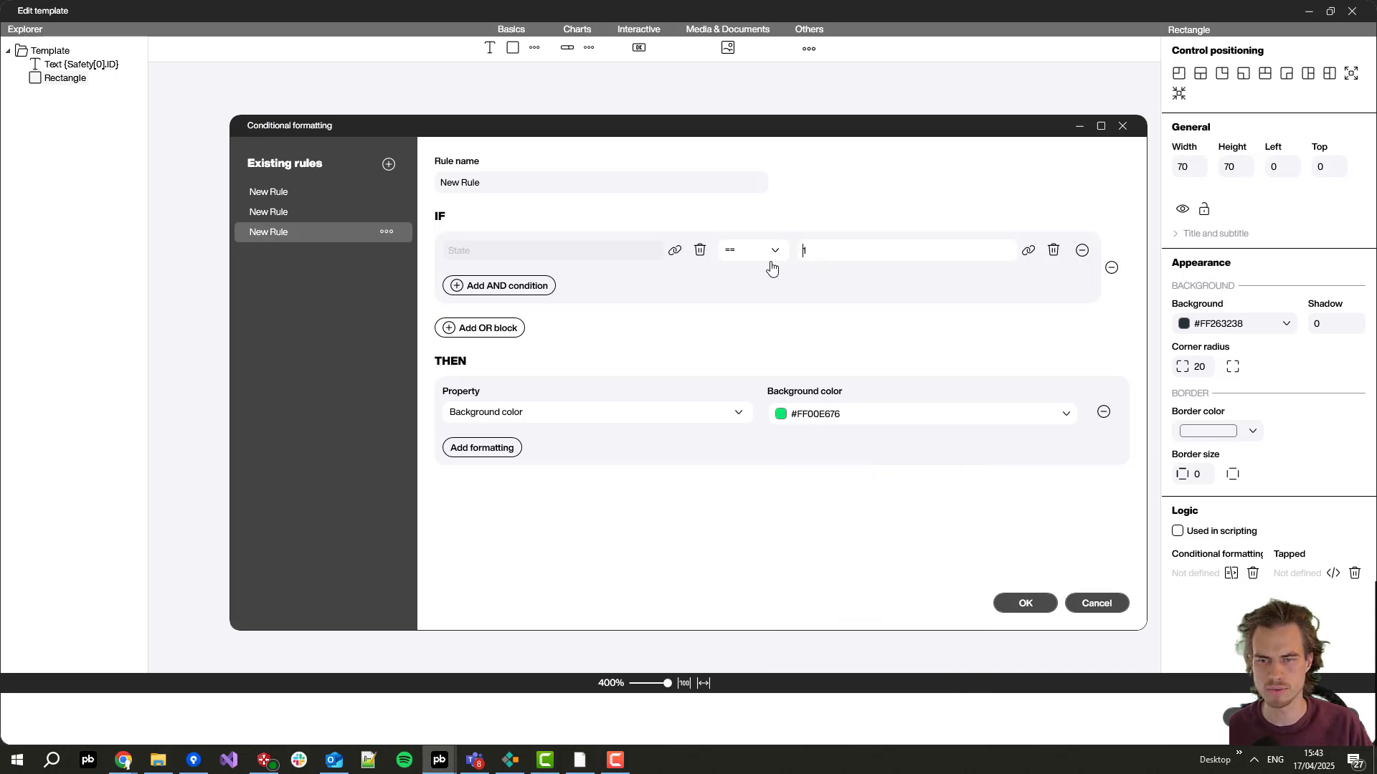
double_click(797, 255)
type("3")
left_click(814, 421)
left_click(830, 636)
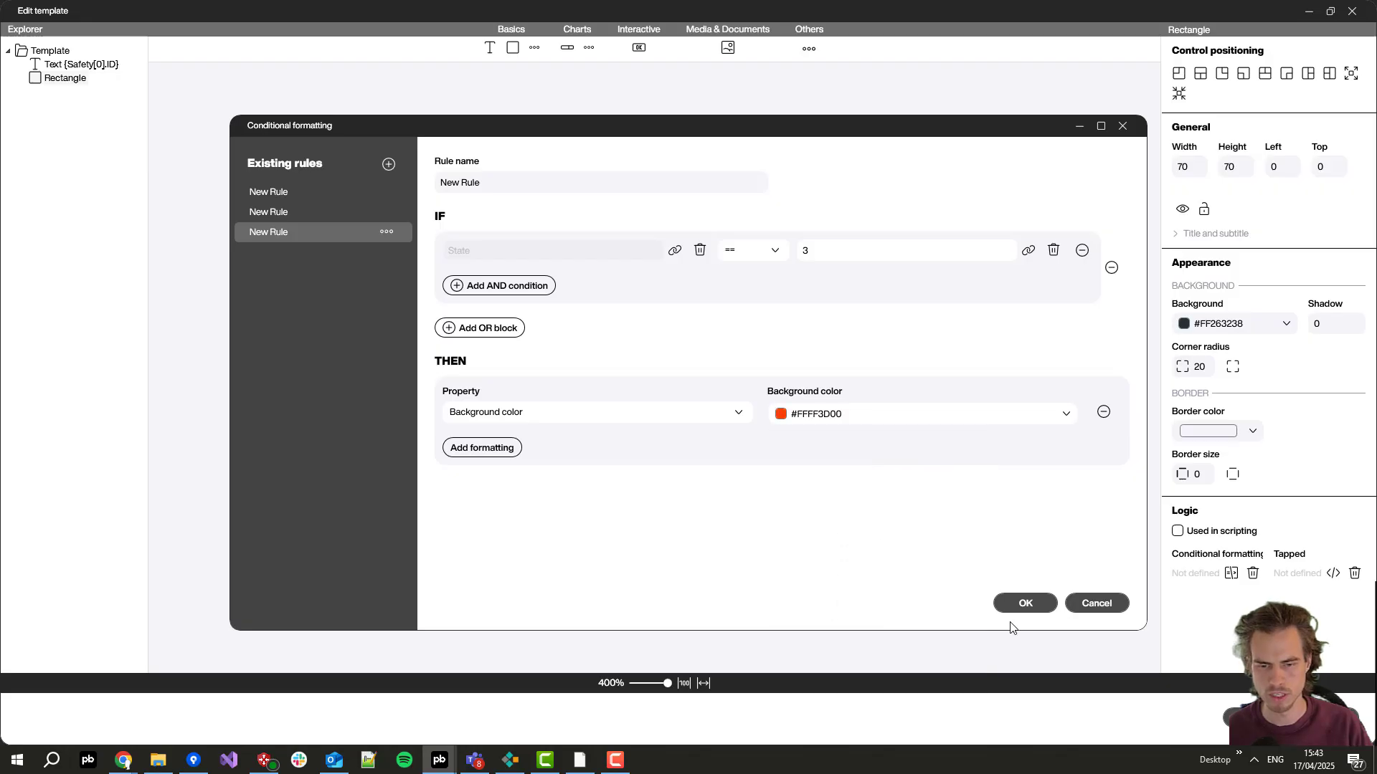
left_click(1026, 604)
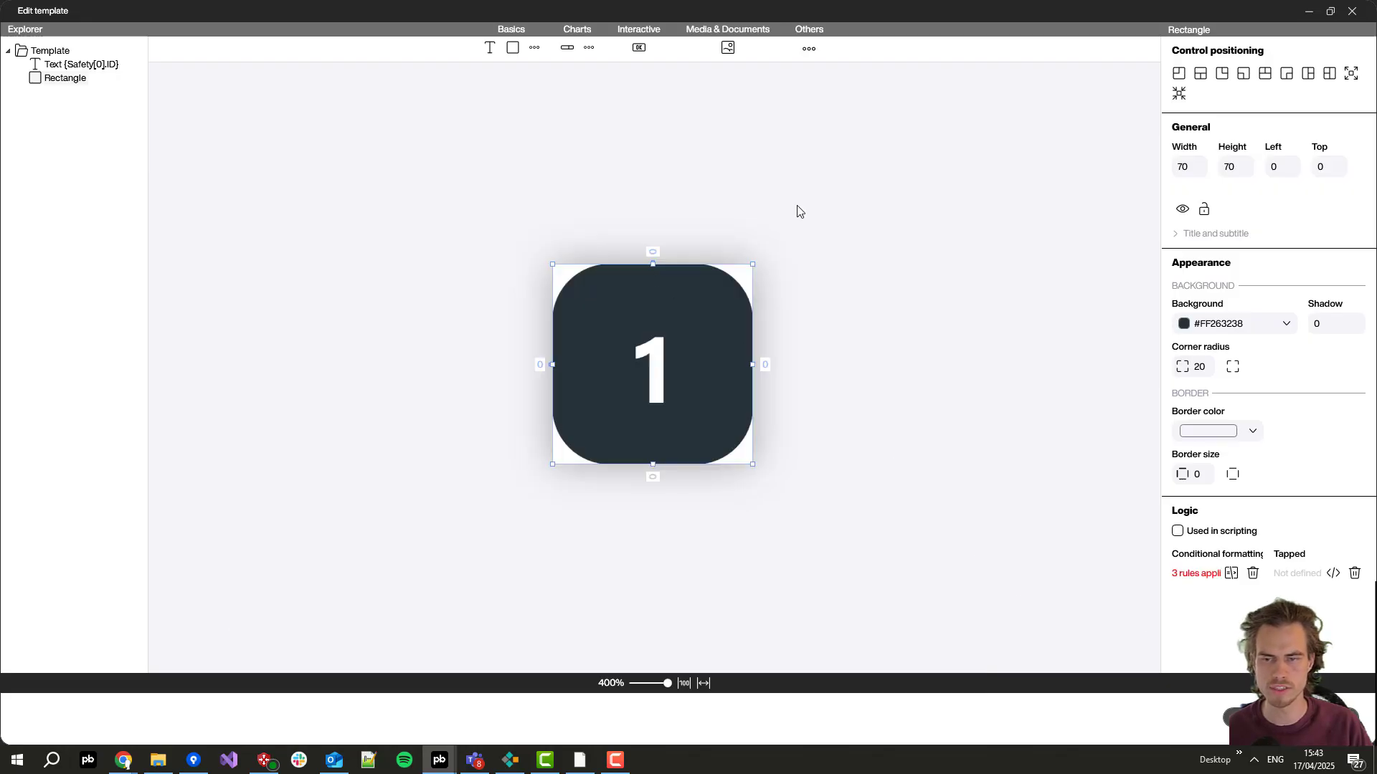
Step: Add a button covering the full 70 by 70 tile and remove its text and visible border
left_click(873, 445)
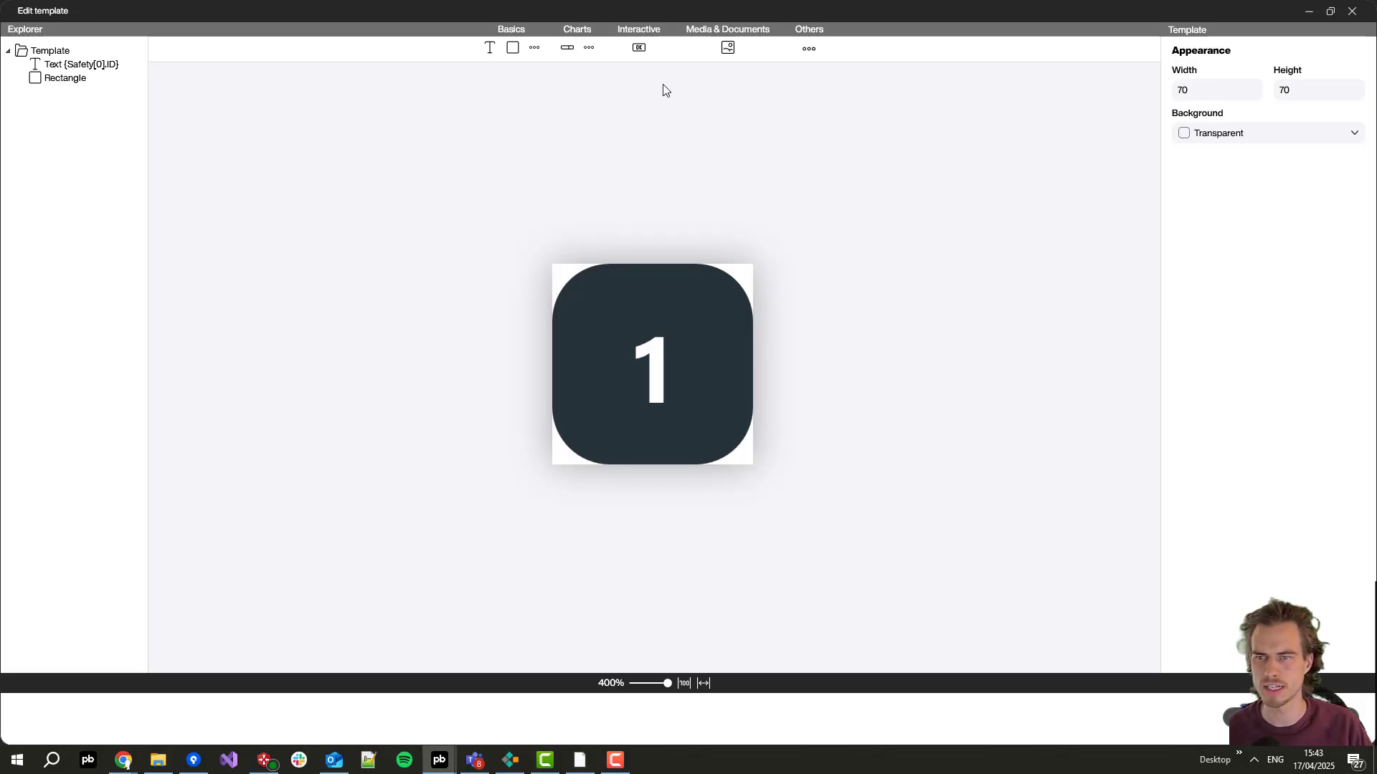
left_click(638, 48)
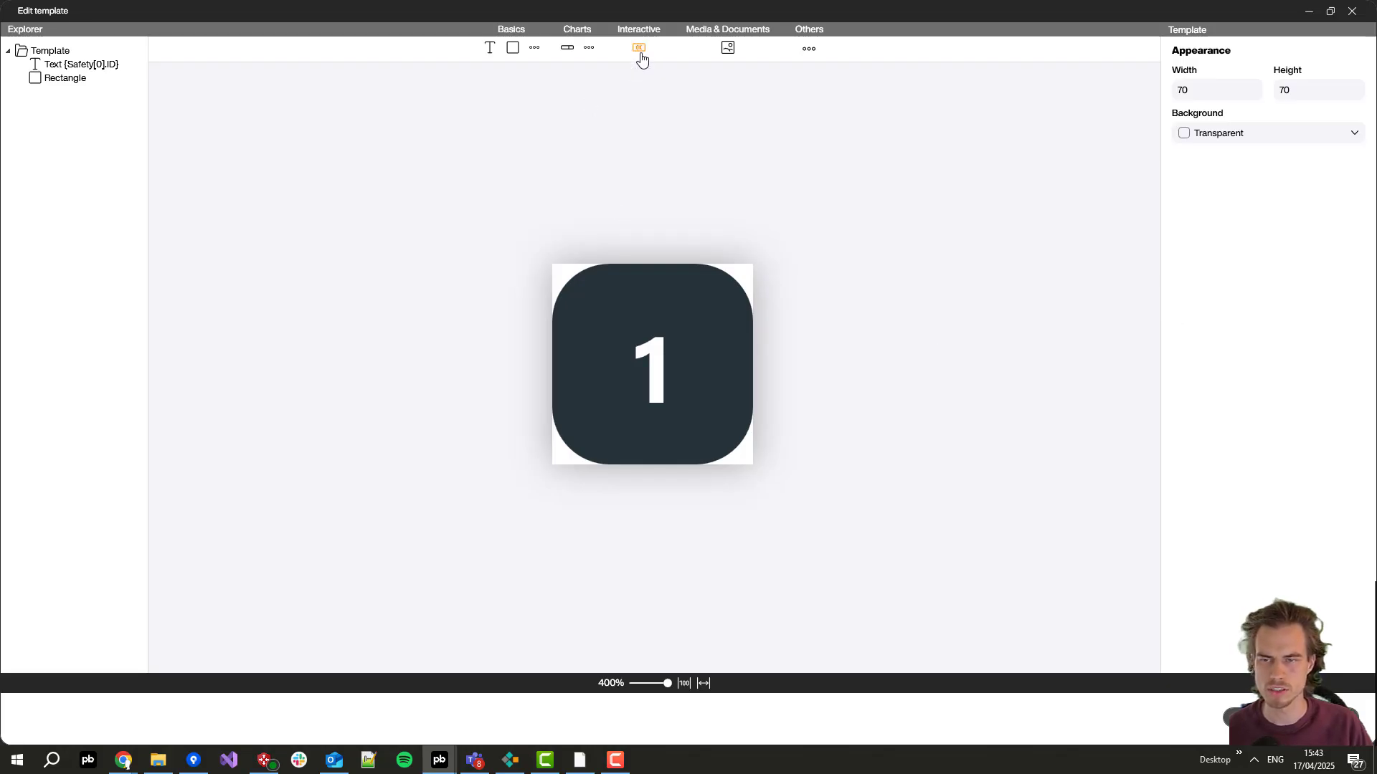
left_click(762, 428)
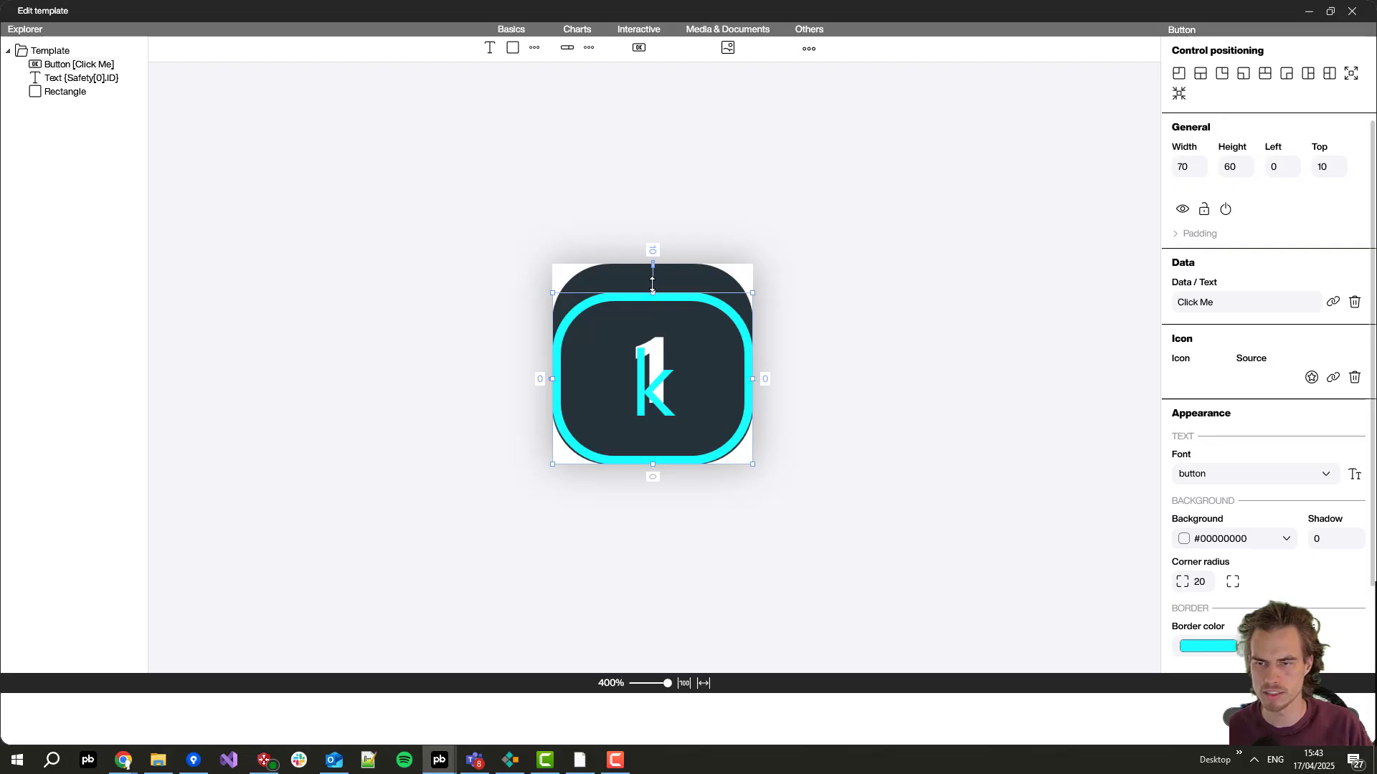
left_click_drag(646, 264, 645, 264)
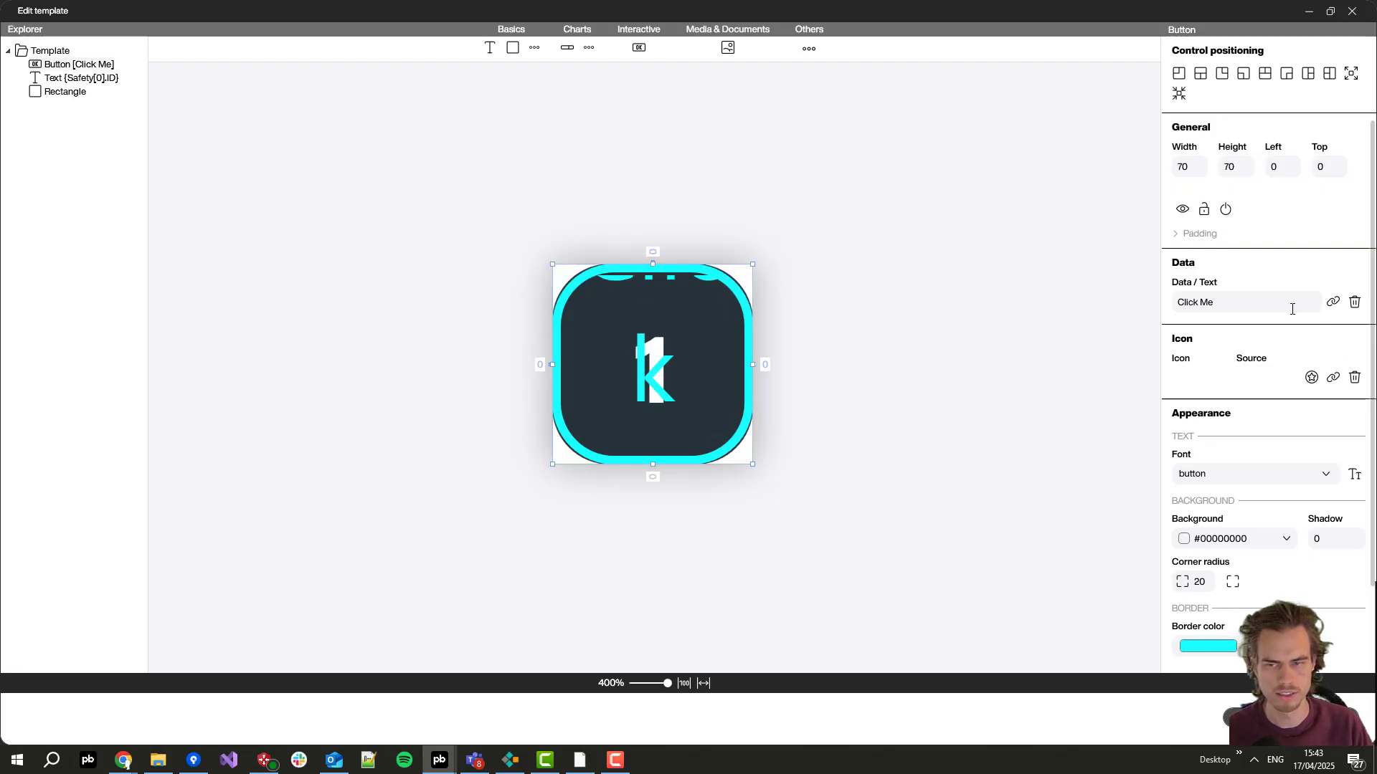
left_click(1353, 302)
key("Escape")
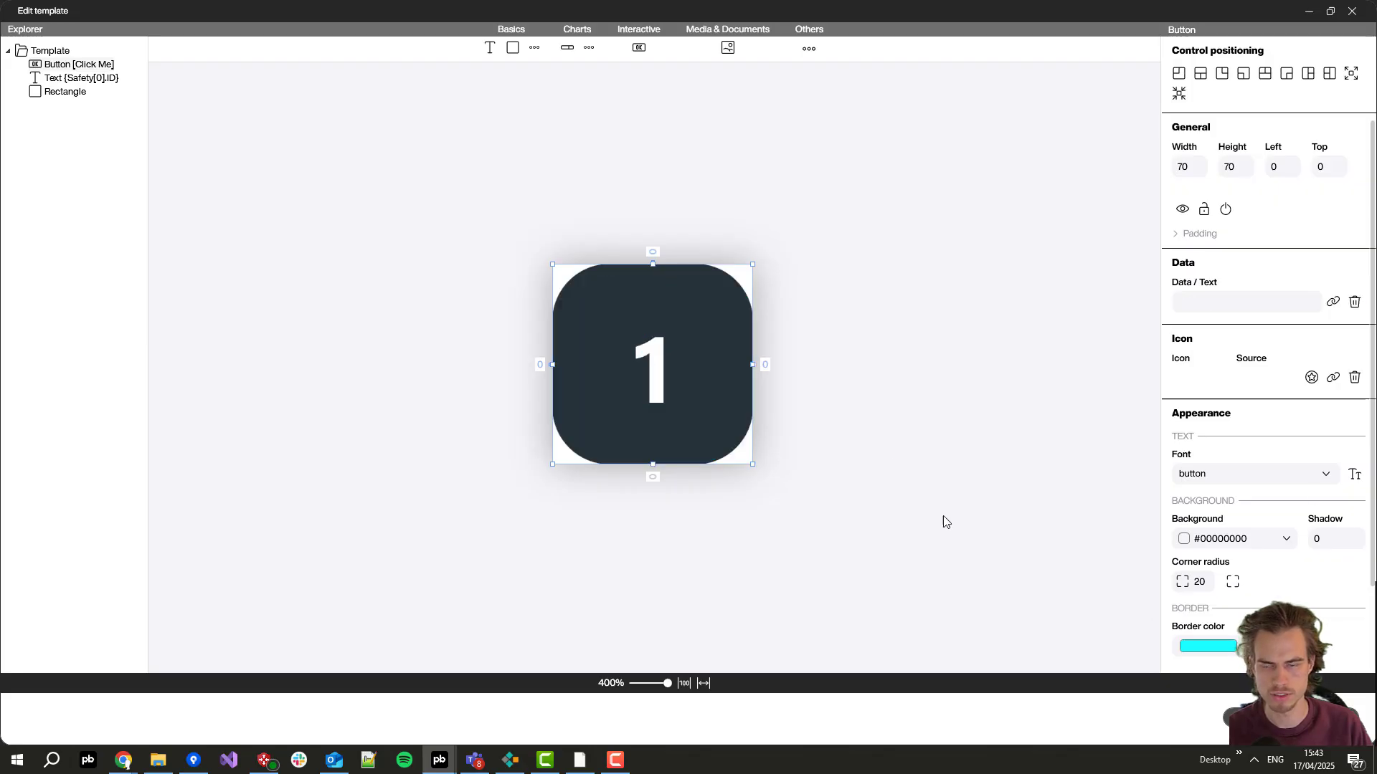
Step: Open the tile button's Tapped script and add an If else block
left_click(716, 346)
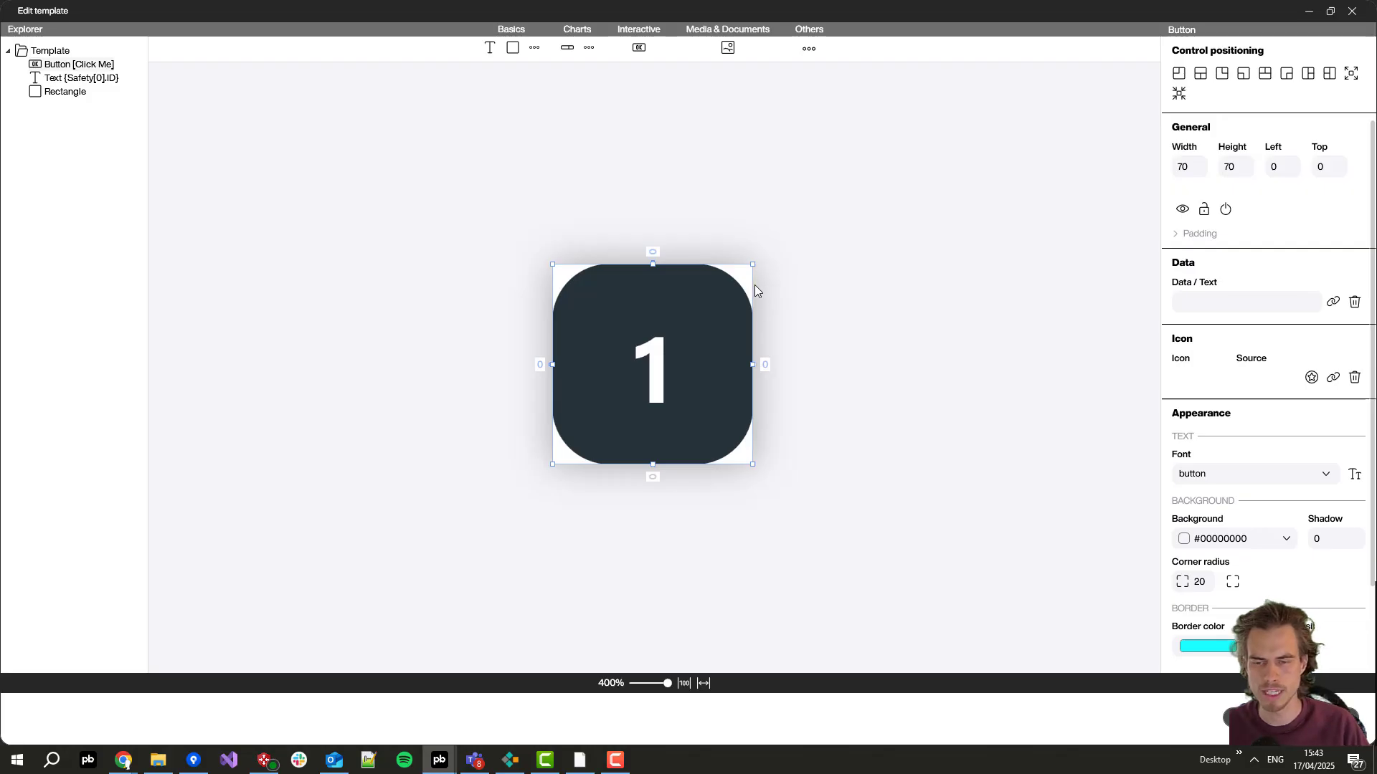
double_click(723, 313)
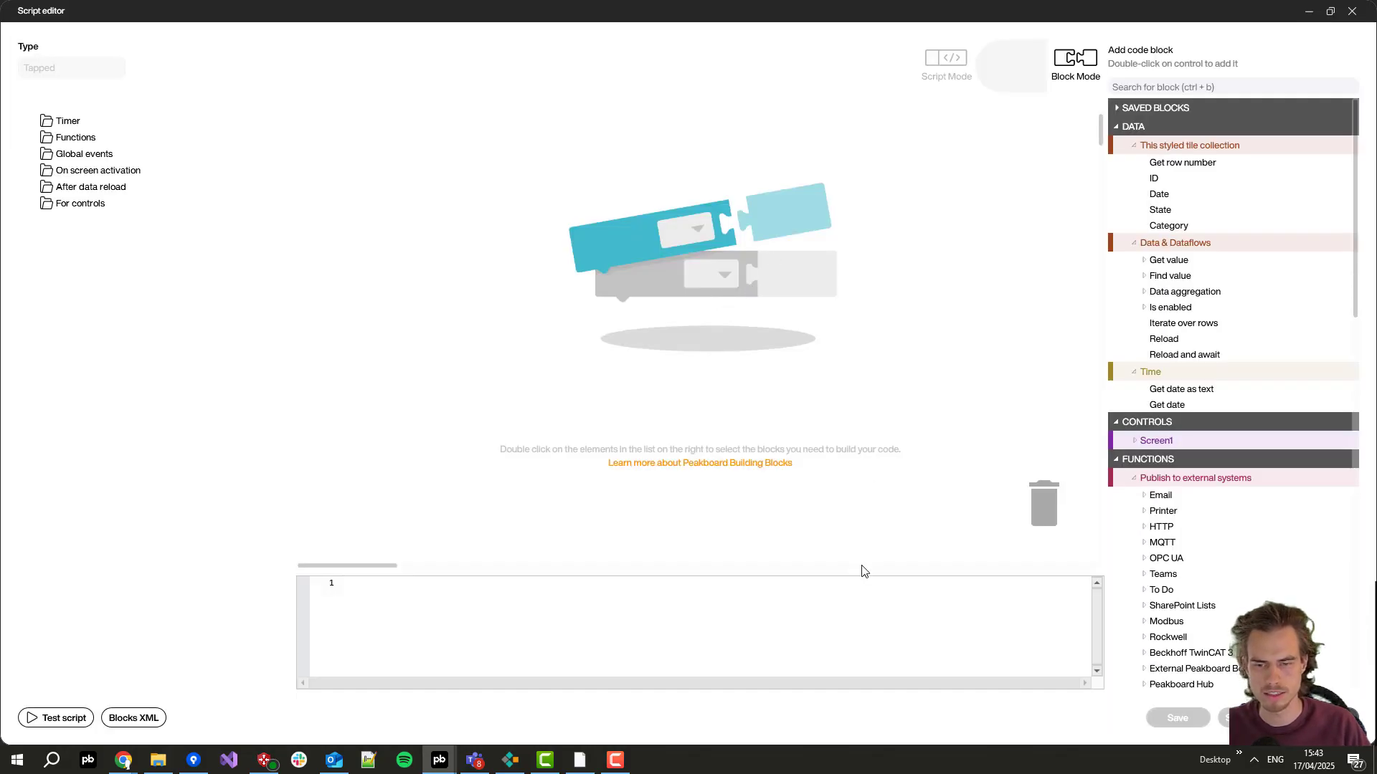
scroll(1219, 272, "down", 10)
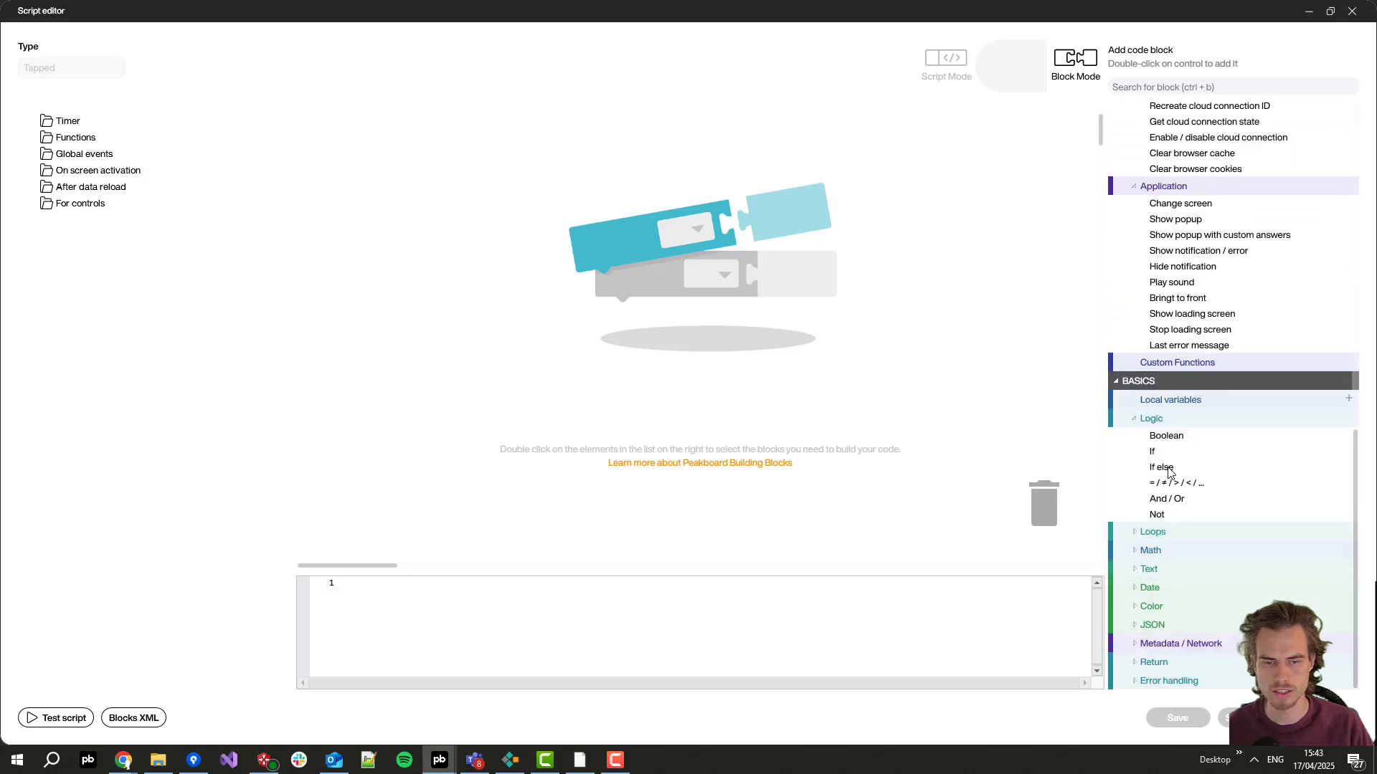
double_click(1163, 468)
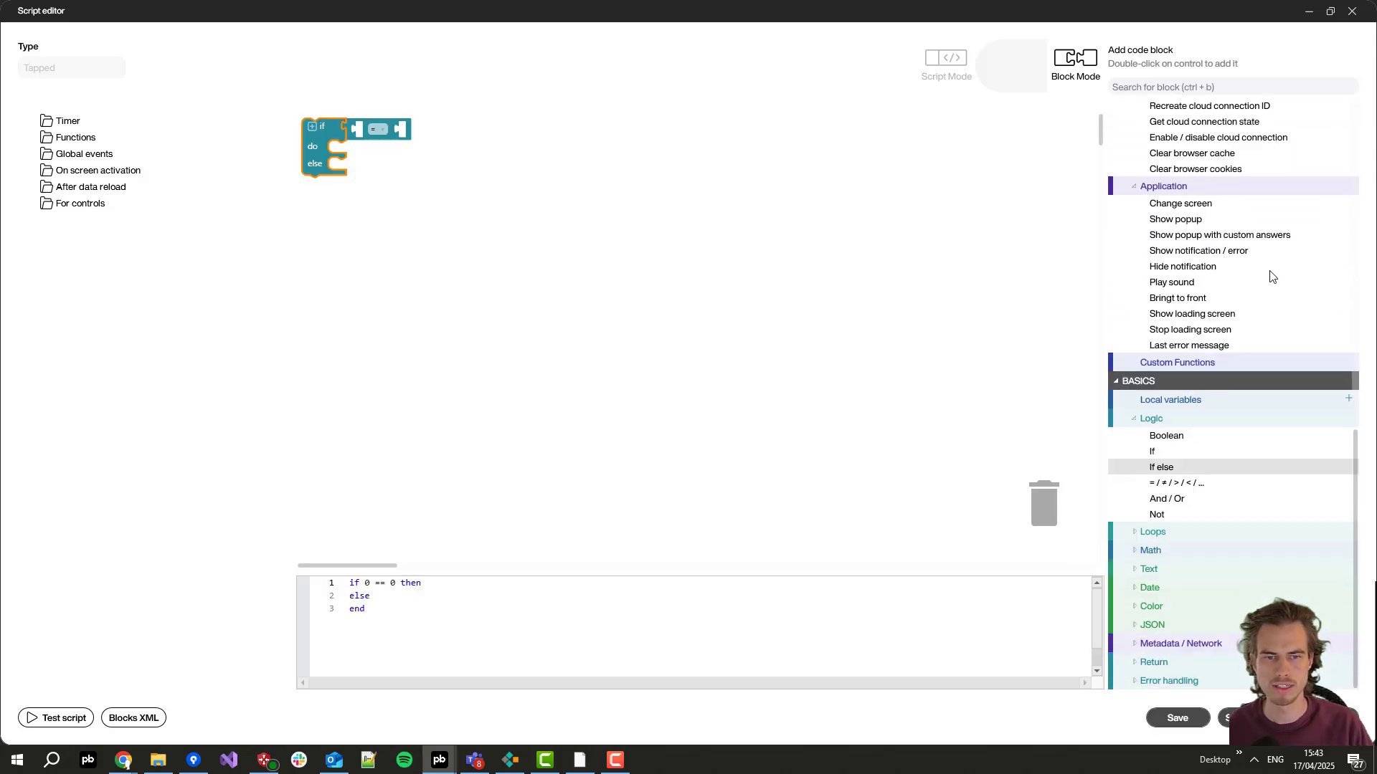
Step: Add the styled tile collection's State value block to the Tapped script
scroll(1248, 307, "up", 10)
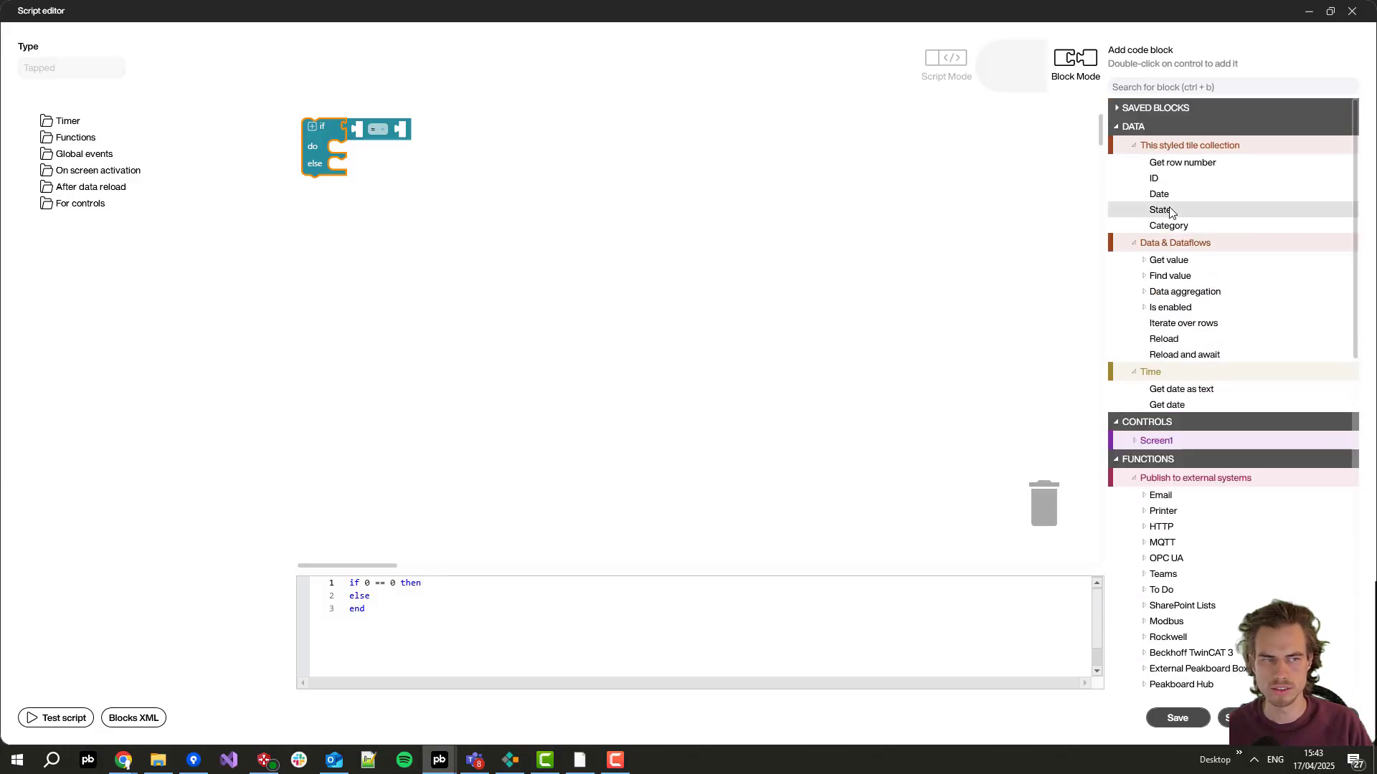
double_click(1161, 210)
left_click_drag(331, 126, 334, 127)
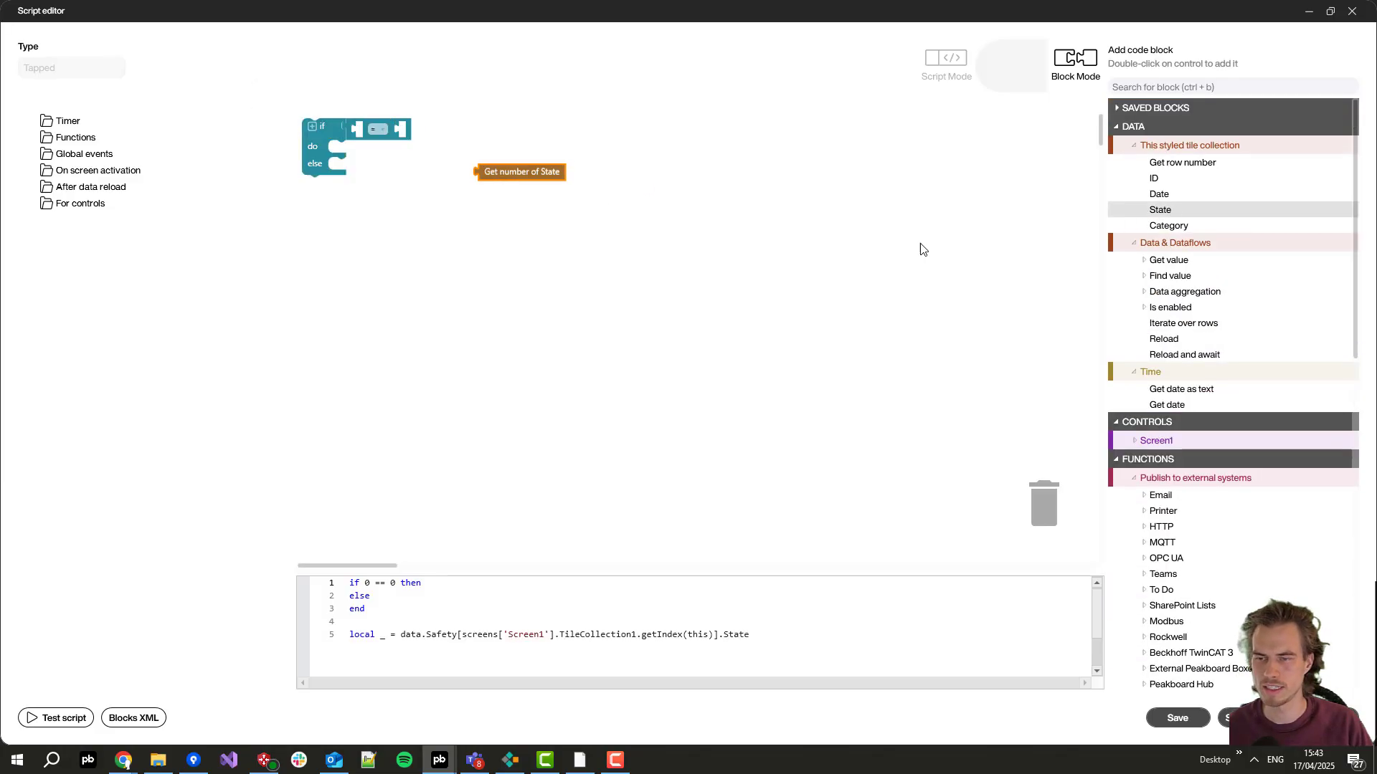
Step: Build a State + 1 arithmetic block and place it as the first operand of the if condition
scroll(1239, 287, "down", 10)
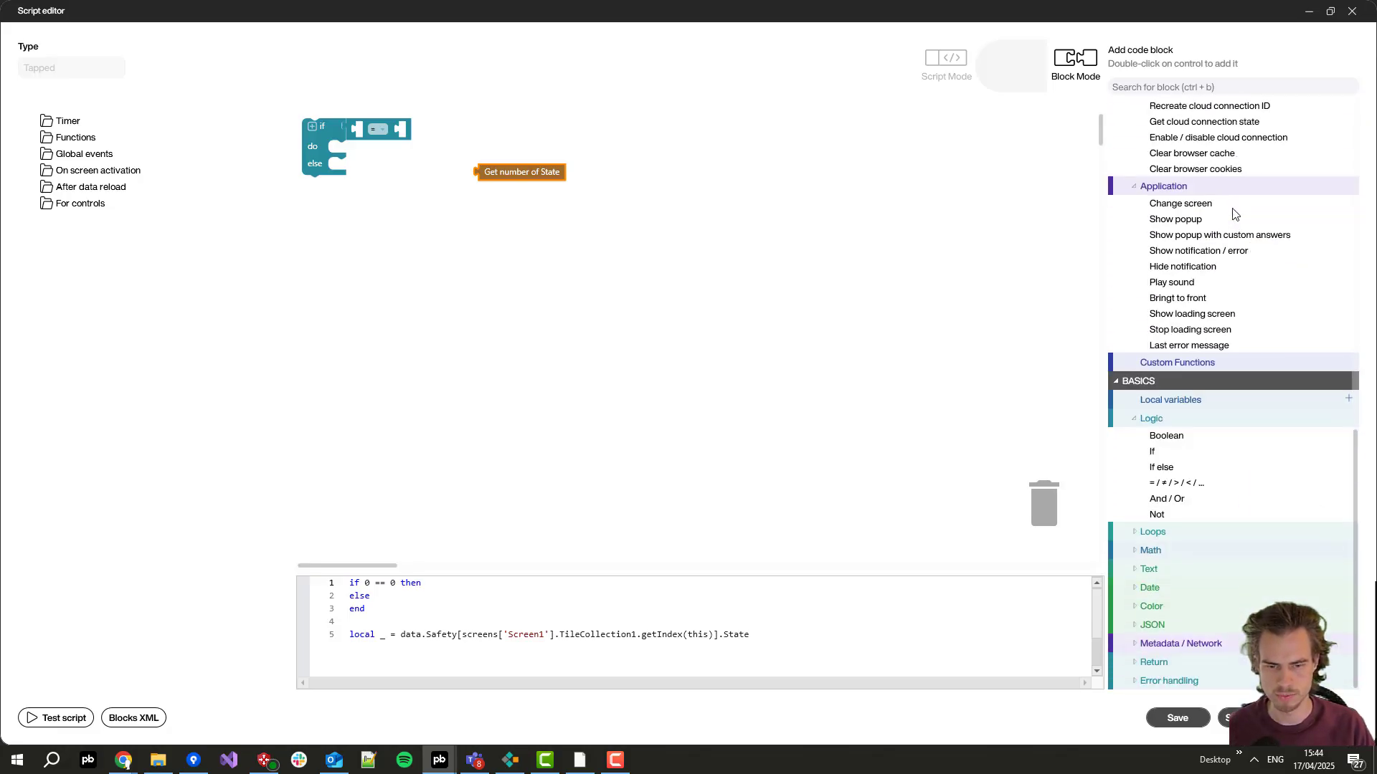
left_click(1134, 551)
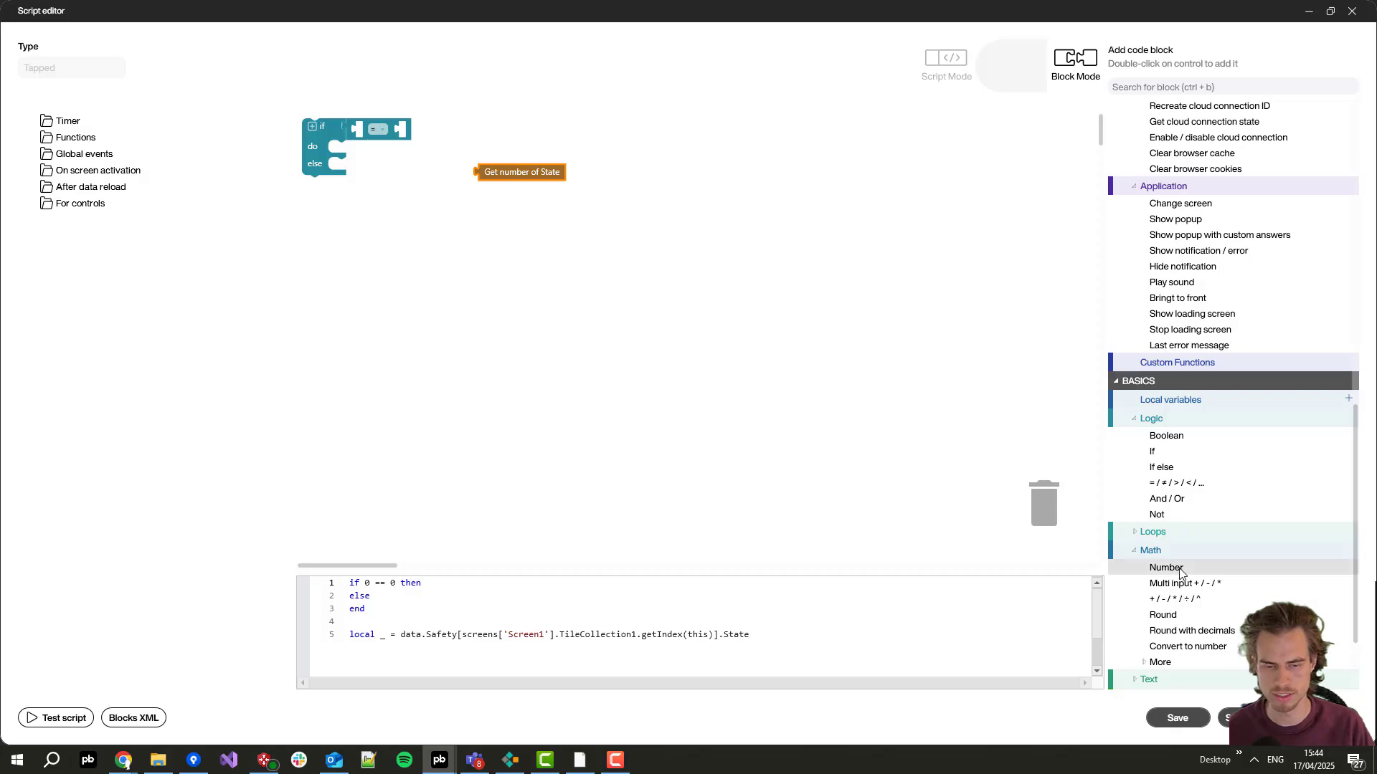
scroll(1166, 589, "down", 1)
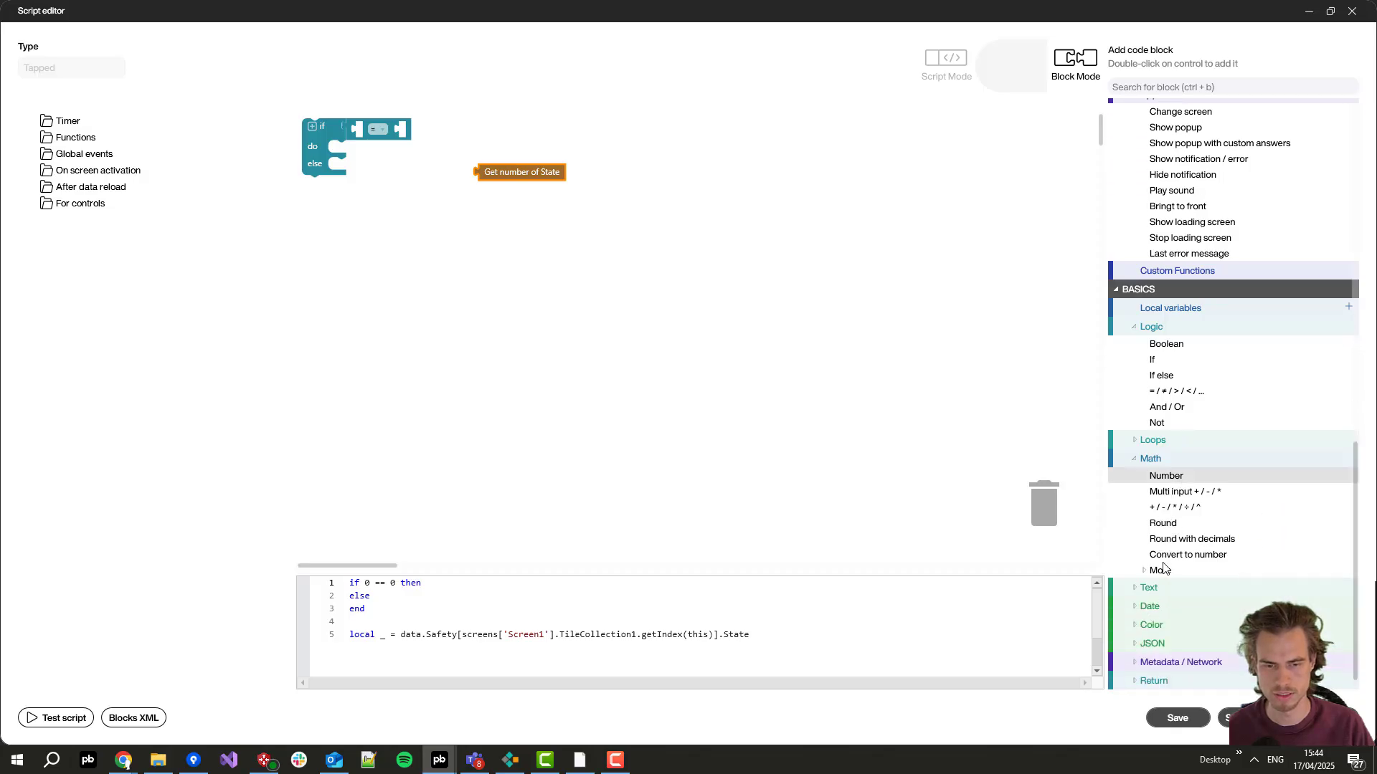
double_click(1177, 508)
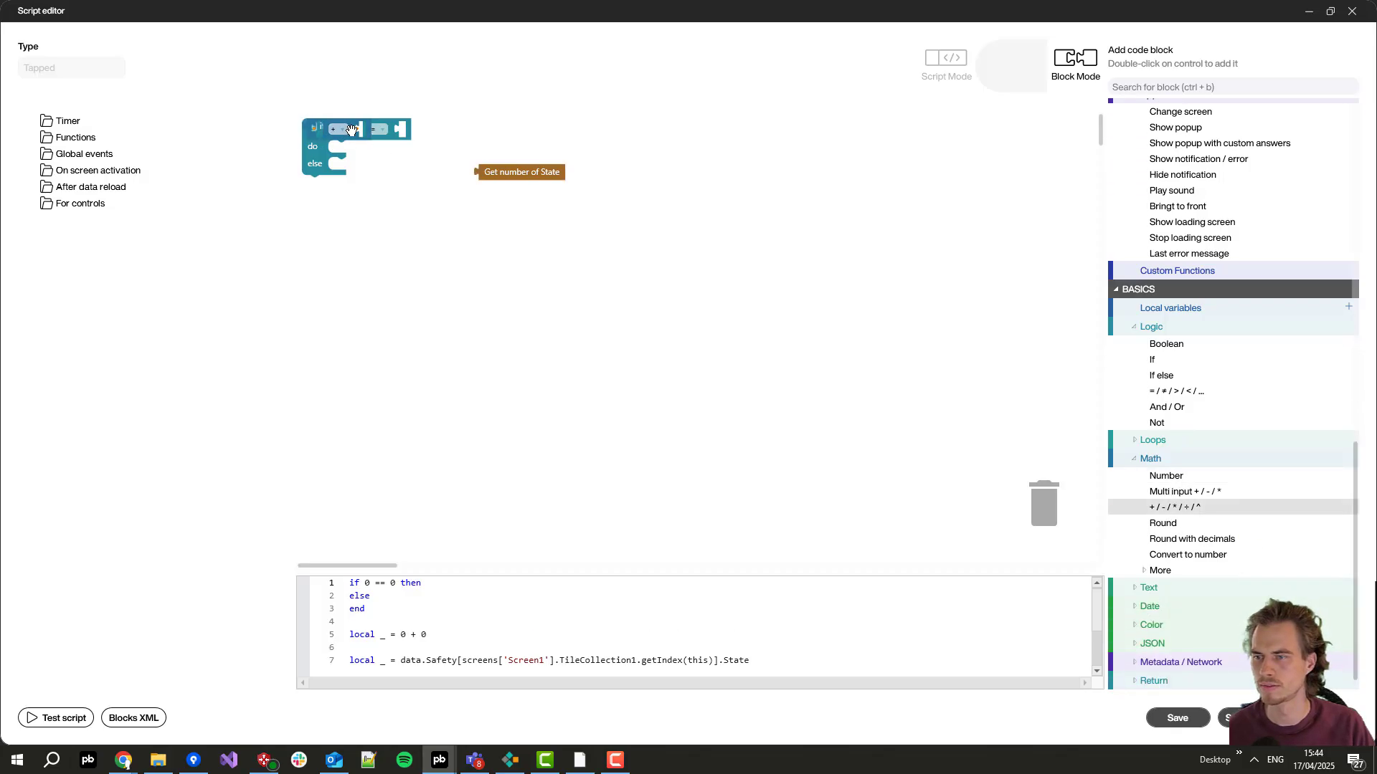
scroll(439, 162, "up", 3)
left_click(439, 158)
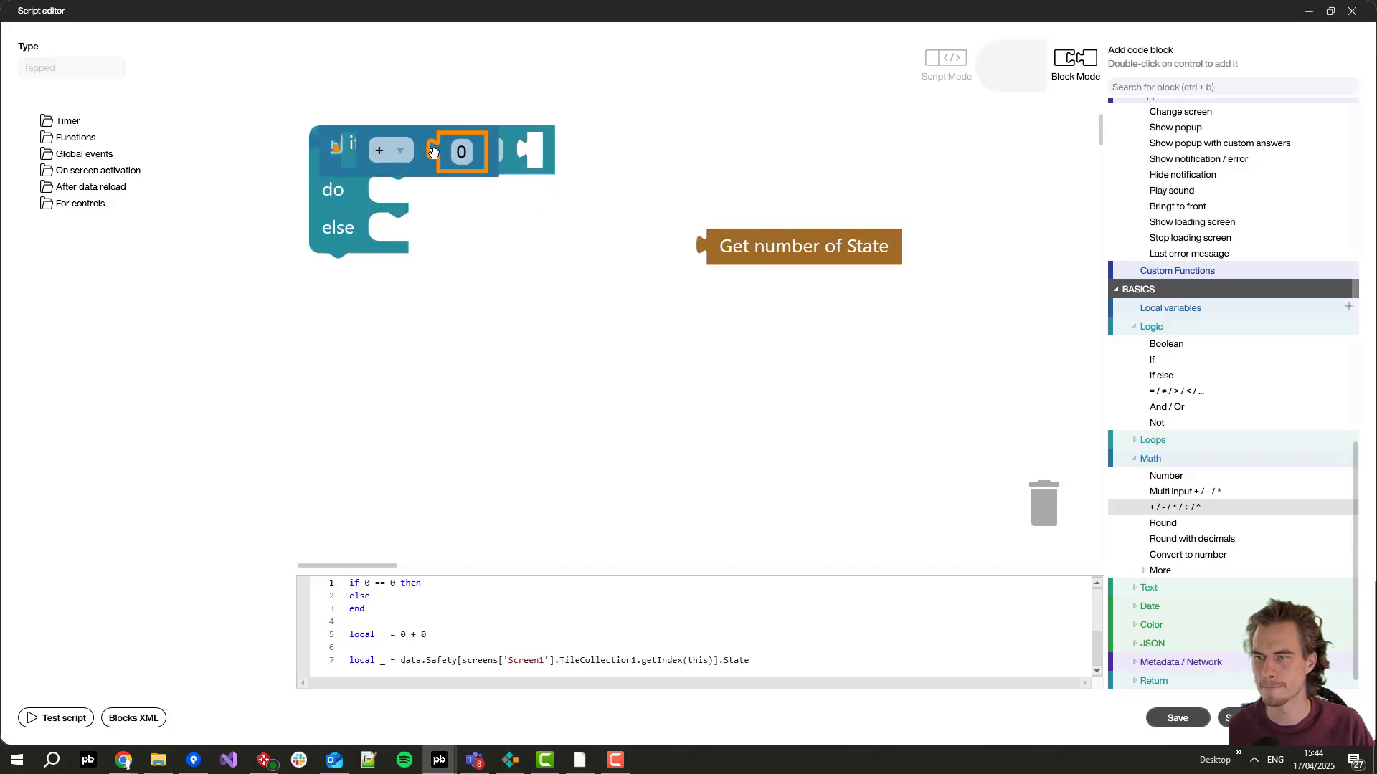
type("1")
left_click_drag(324, 165, 422, 150)
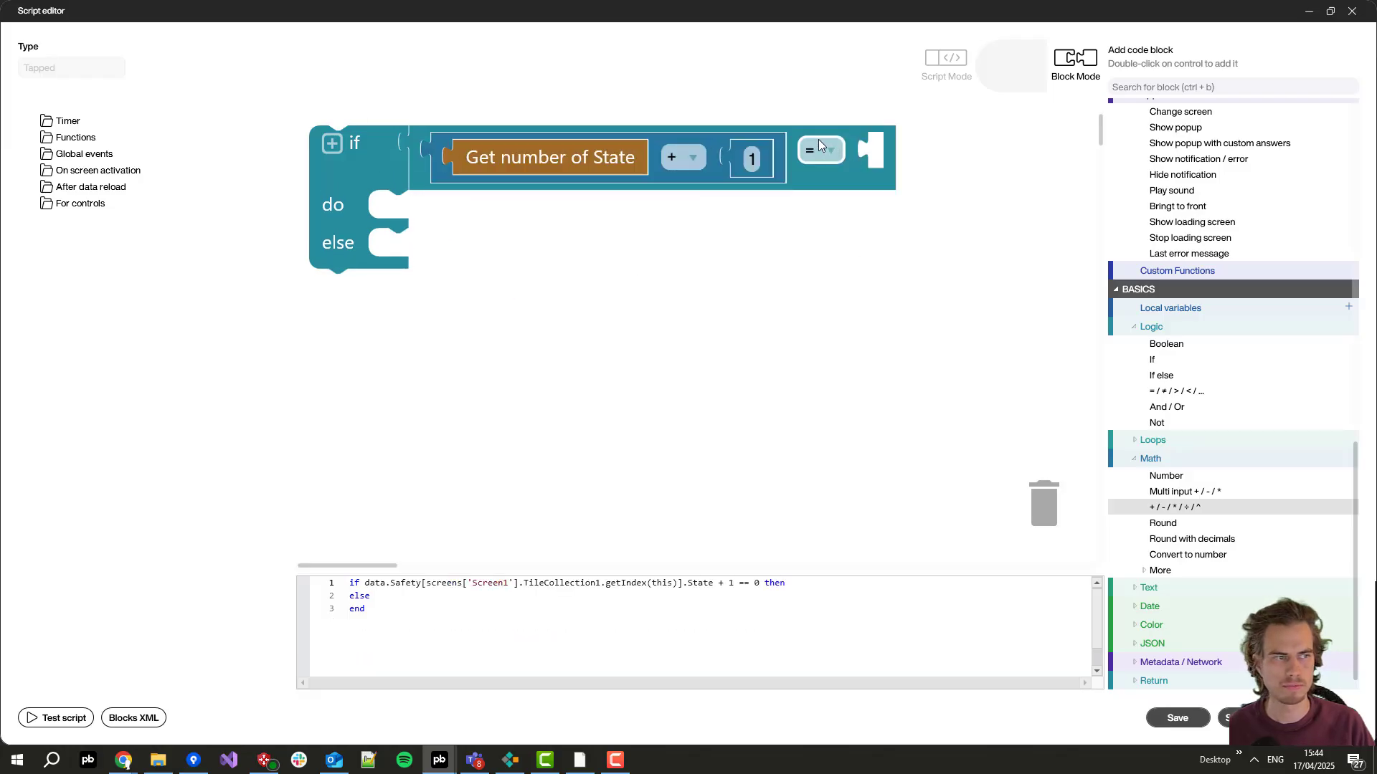
Step: Set the if condition's comparison to < and add the number 4 as its second operand
left_click(828, 148)
left_click(832, 283)
right_click(905, 234)
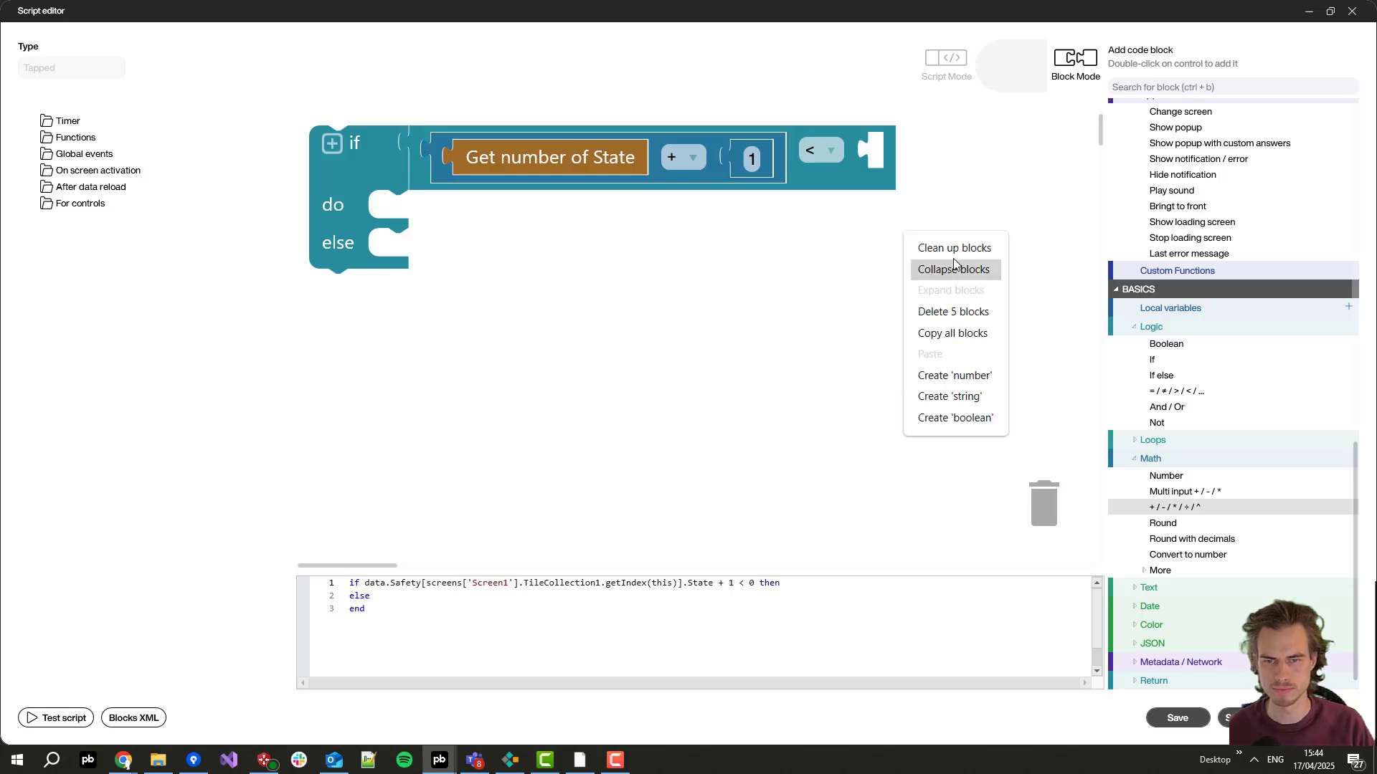
left_click(955, 375)
left_click(980, 398)
type("4")
key("Return")
left_click_drag(983, 398, 889, 152)
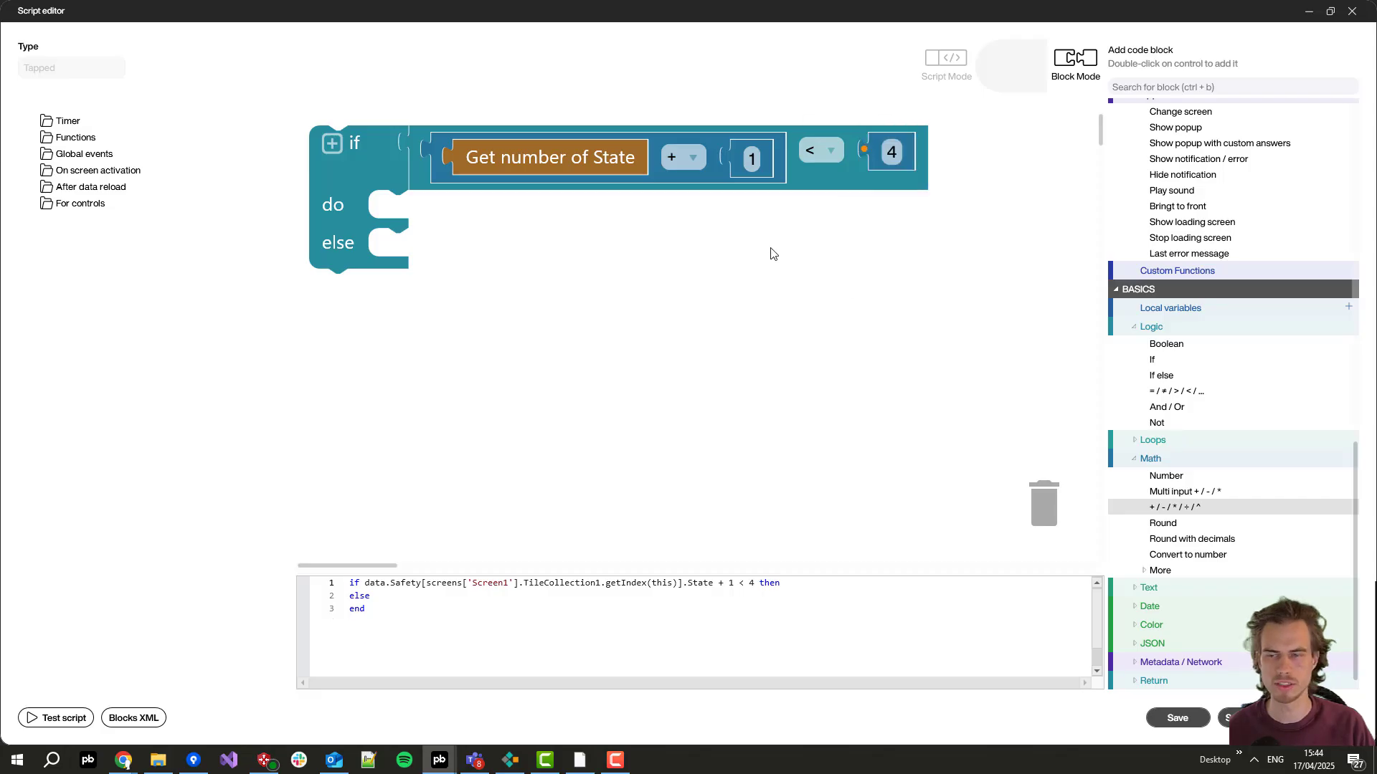
Step: Insert a Peakboard Hub "Set value by row number" block for the SQCDP list into the do branch
scroll(753, 252, "down", 1)
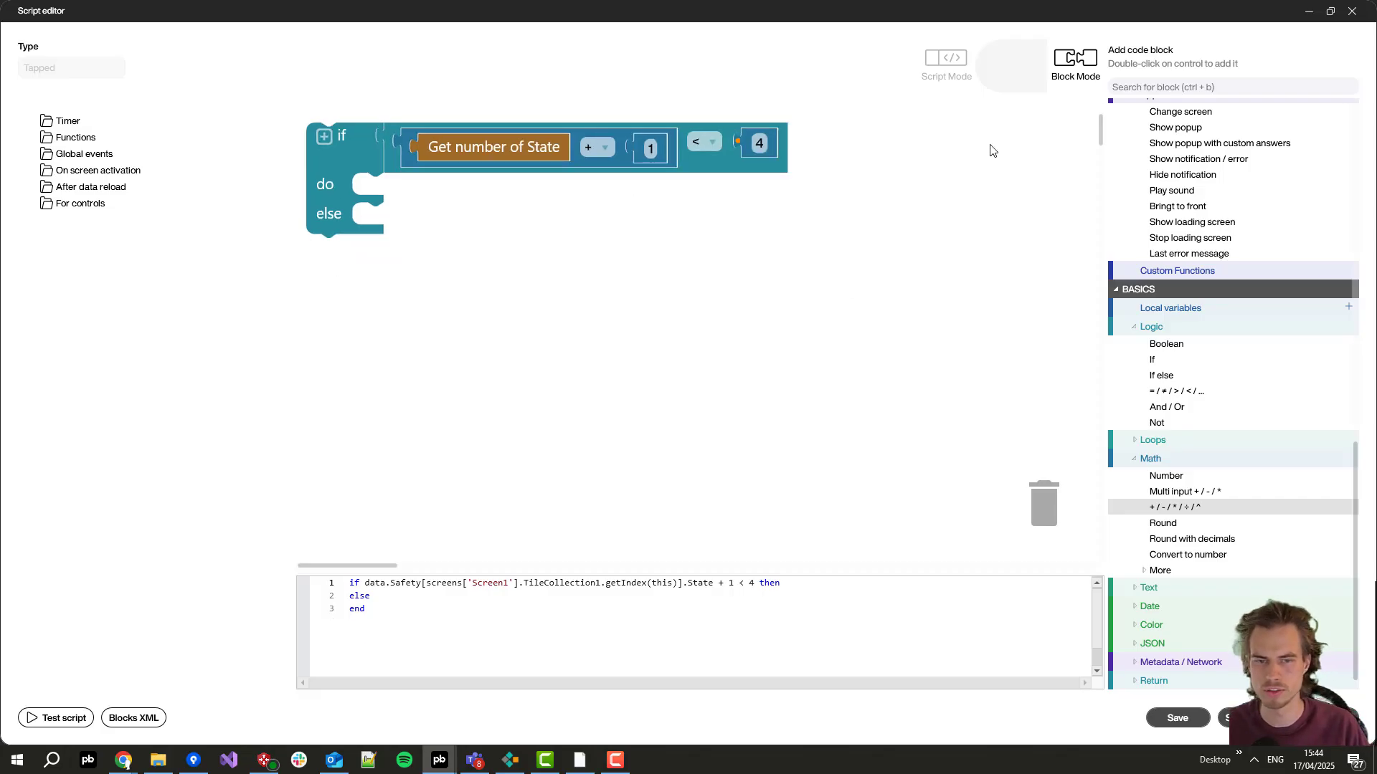
scroll(1205, 290, "up", 2)
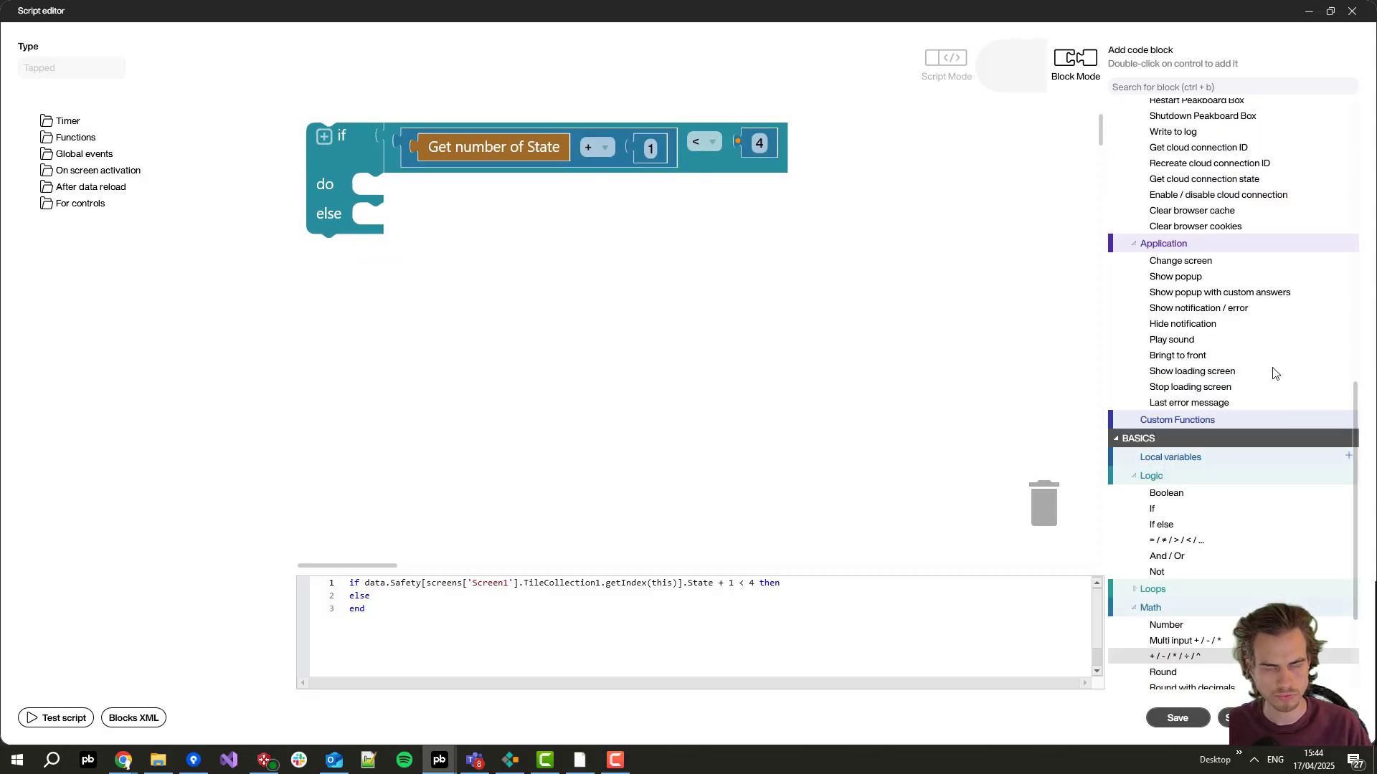
scroll(1219, 395, "up", 1)
scroll(1190, 337, "down", 3)
scroll(1205, 435, "up", 1)
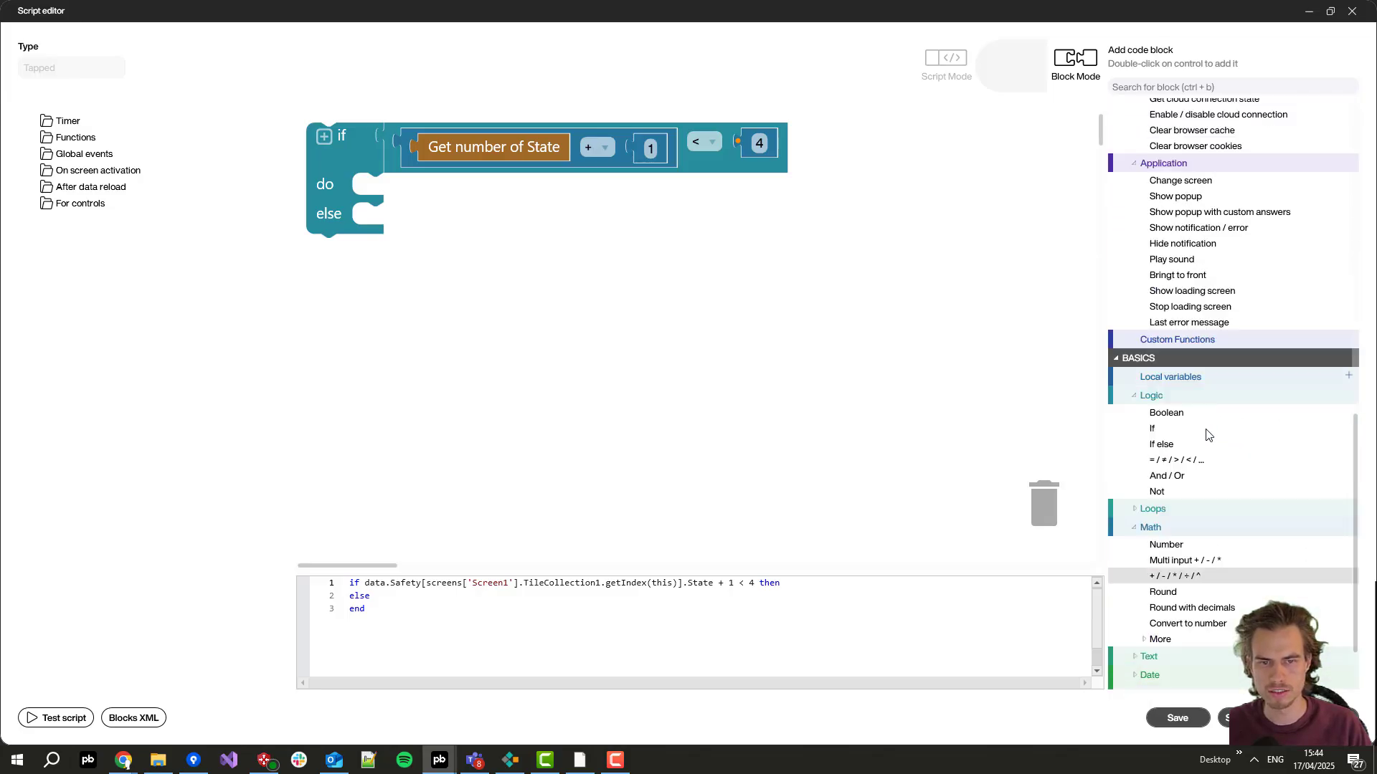
scroll(1206, 430, "up", 4)
scroll(1204, 362, "up", 1)
scroll(1176, 329, "up", 1)
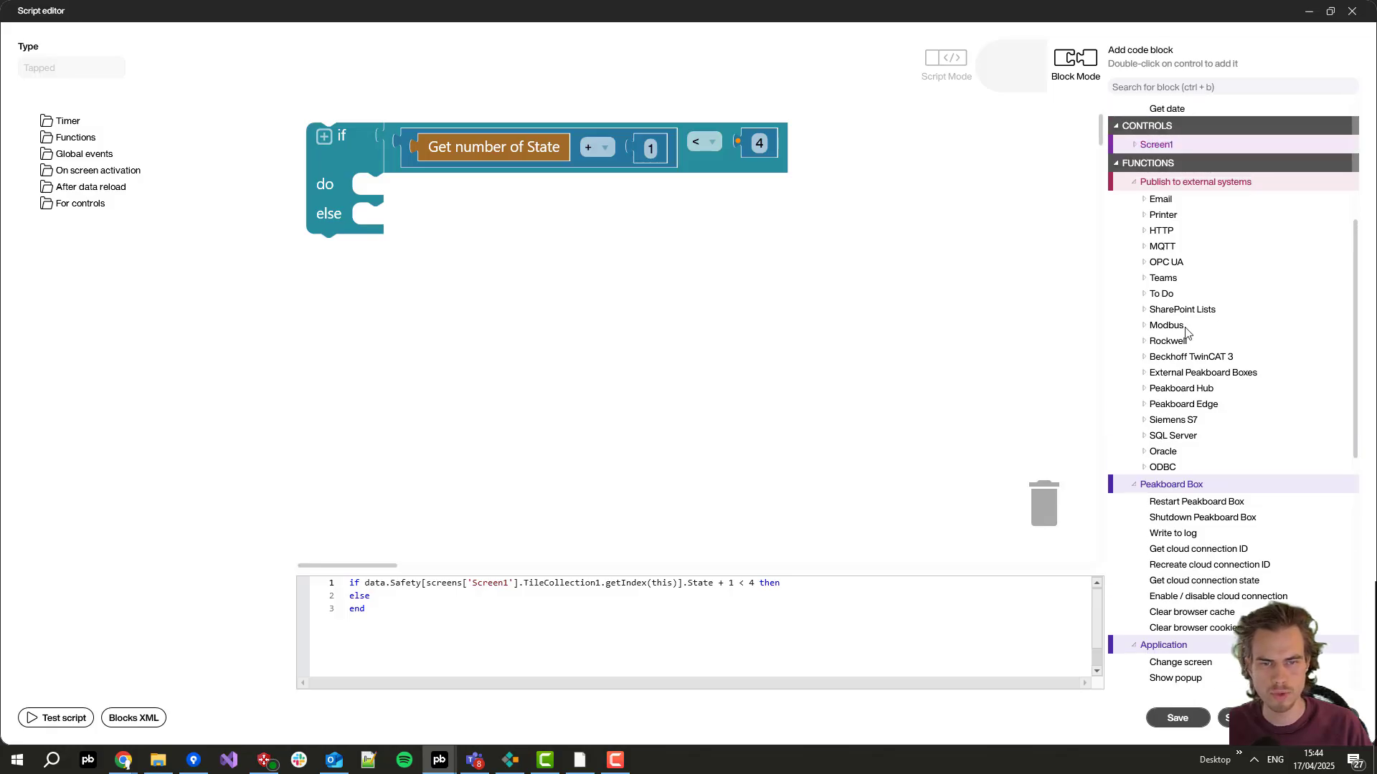
scroll(1263, 419, "down", 1)
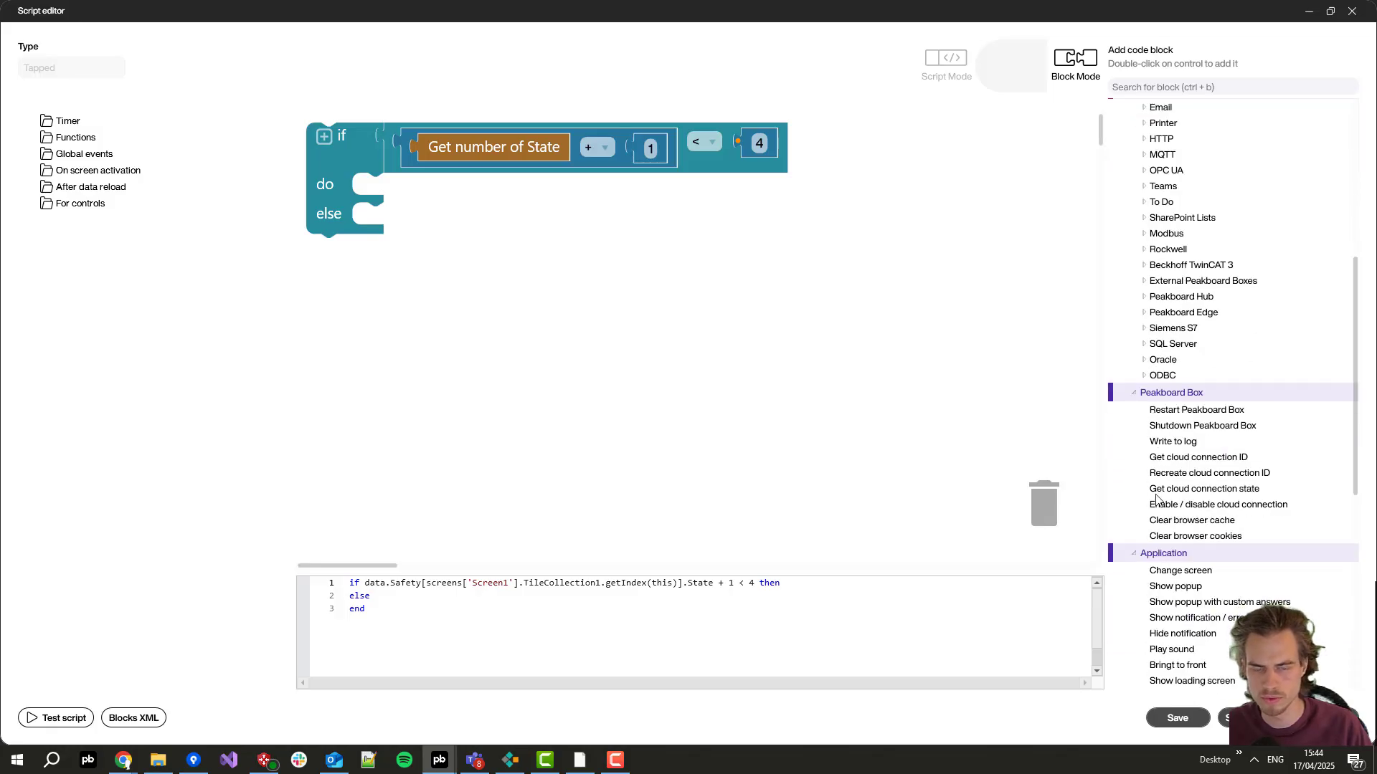
scroll(1219, 580, "down", 1)
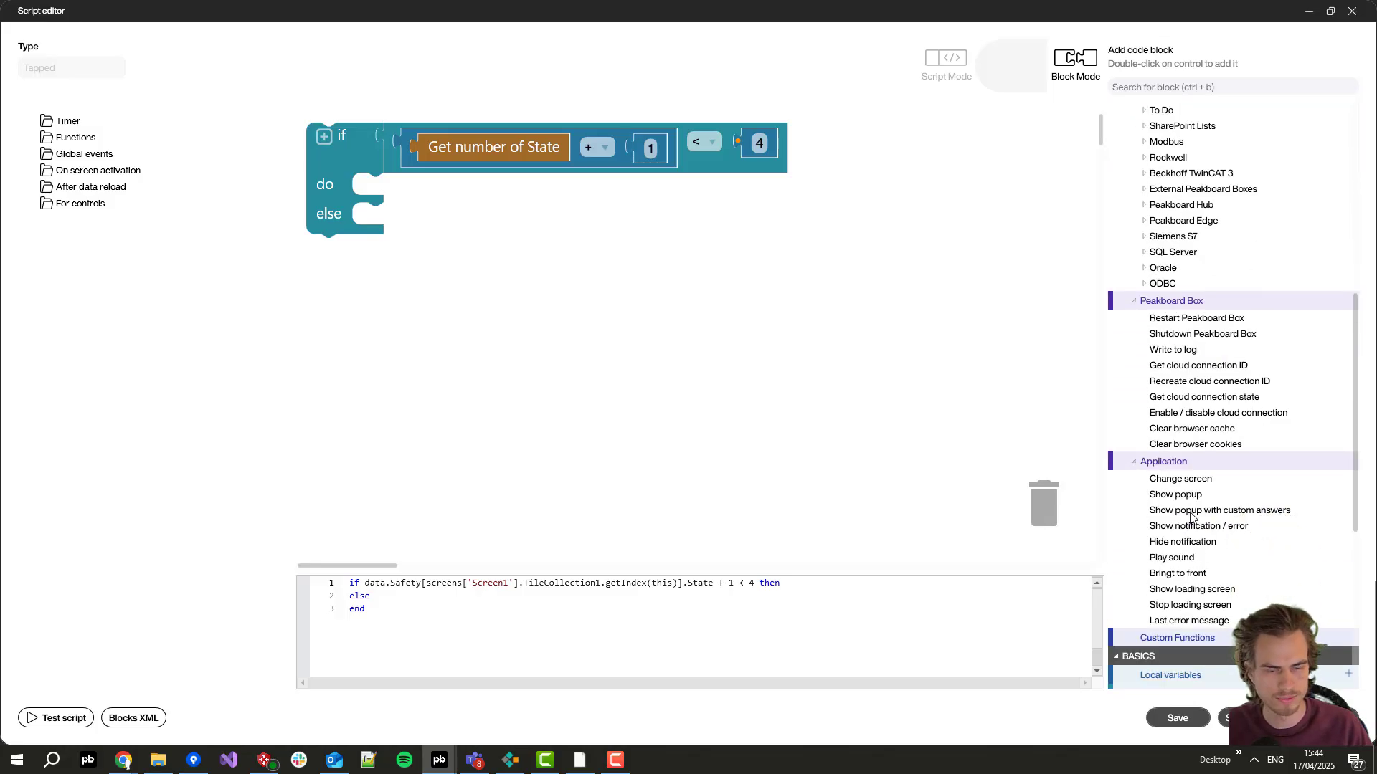
scroll(1202, 539, "up", 2)
left_click(1146, 377)
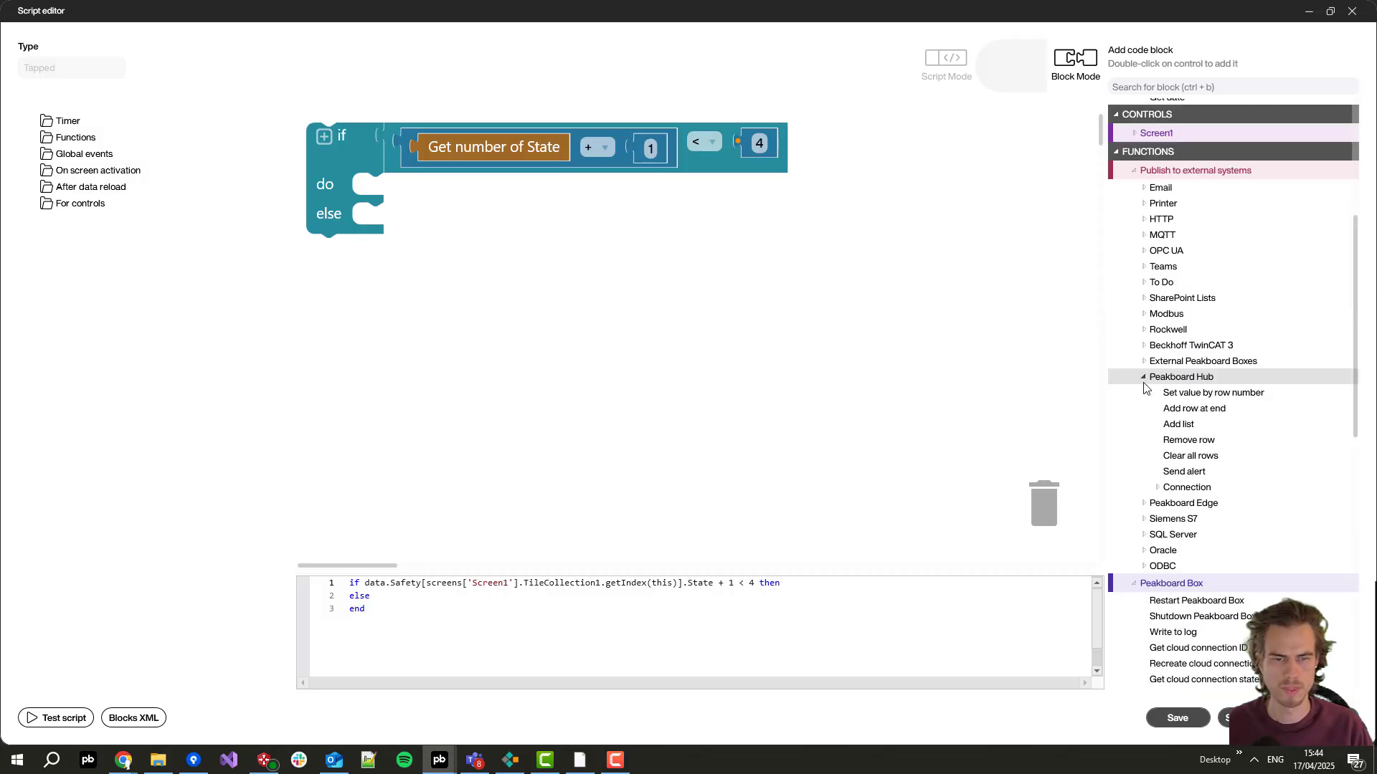
double_click(1195, 399)
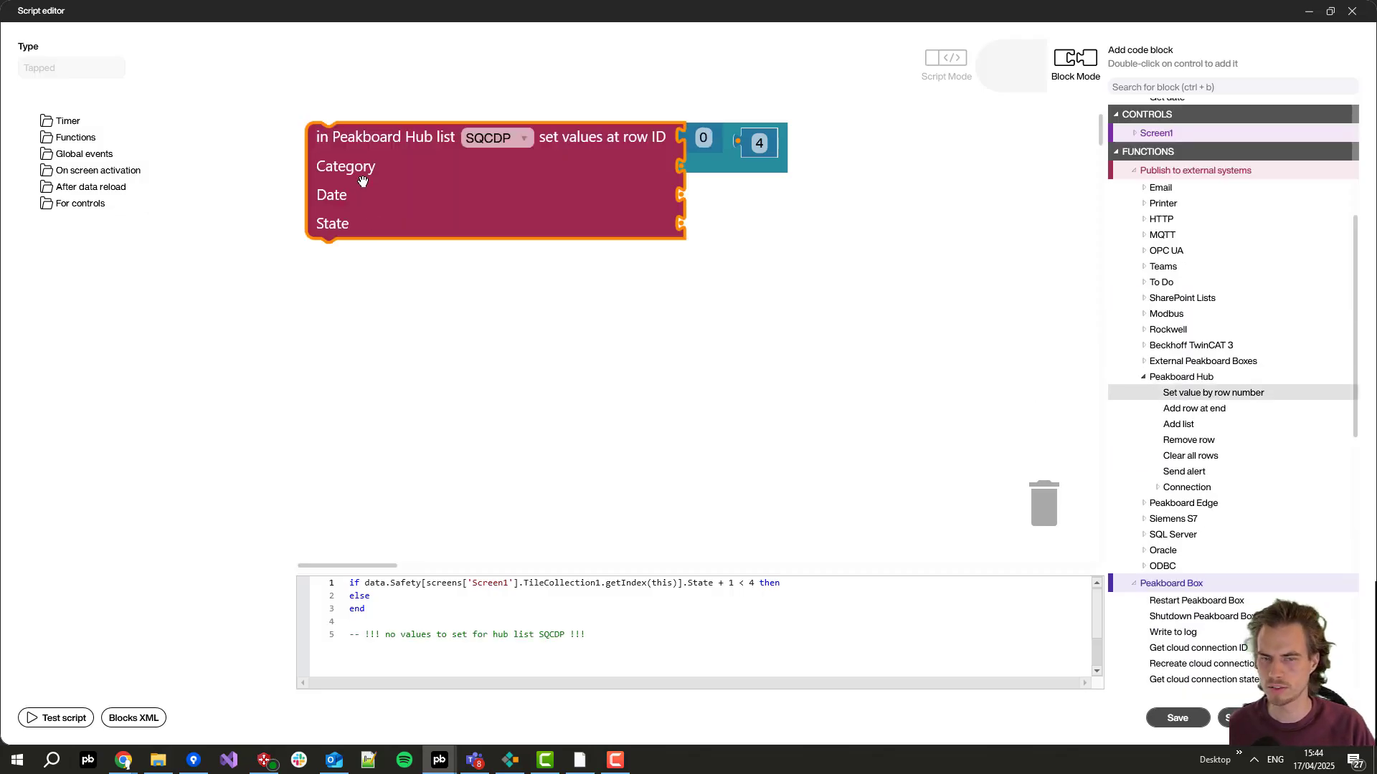
left_click_drag(364, 184, 445, 252)
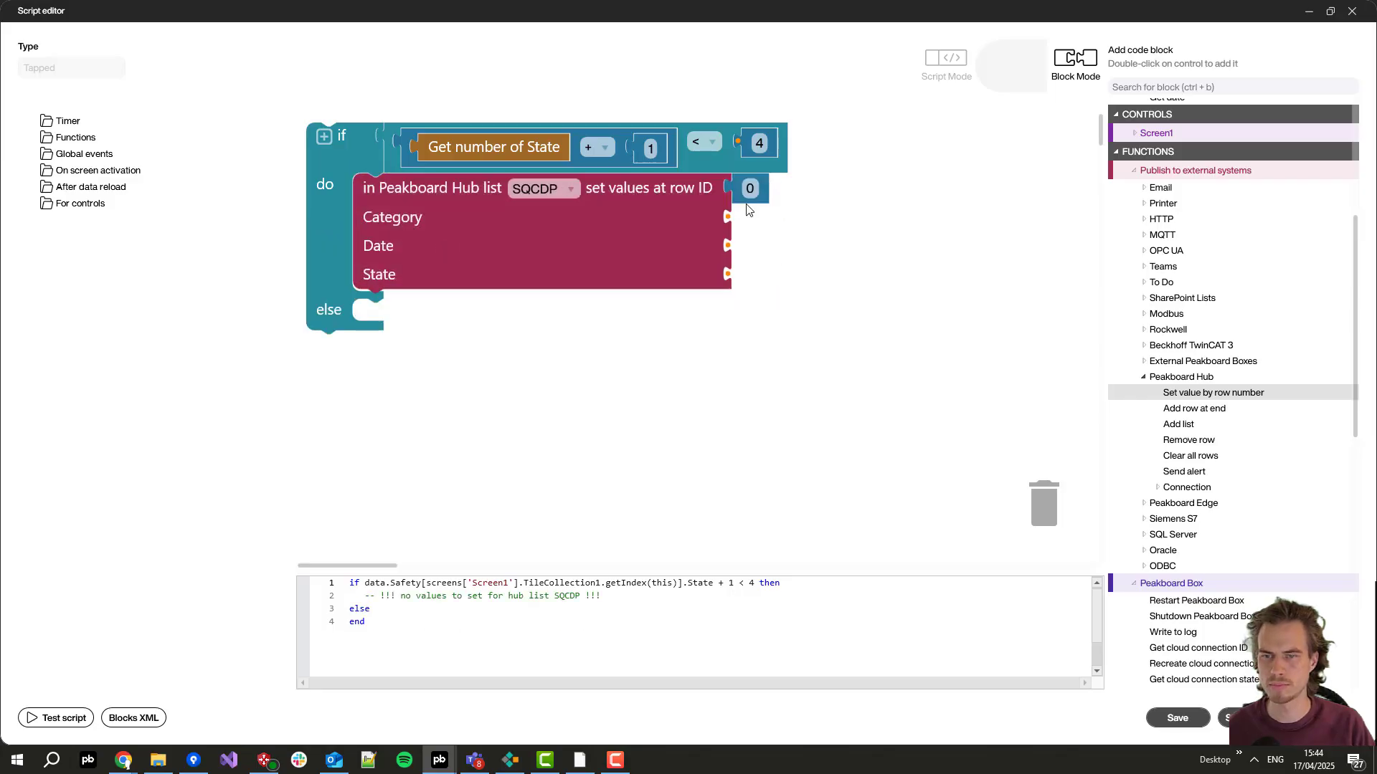
Step: Replace the block's row ID number with the styled tile collection's ID value
left_click_drag(730, 188, 1048, 502)
scroll(1210, 337, "up", 8)
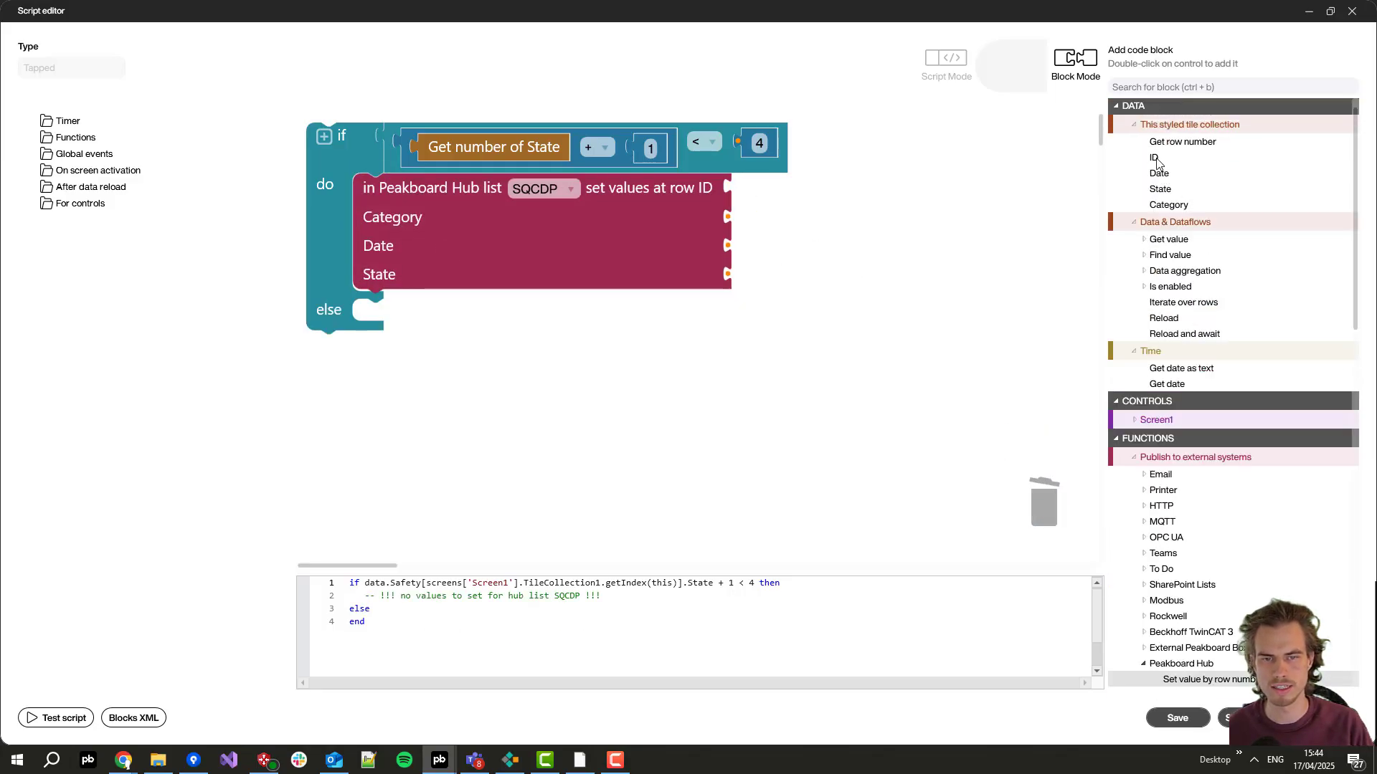
left_click_drag(1154, 157, 739, 192)
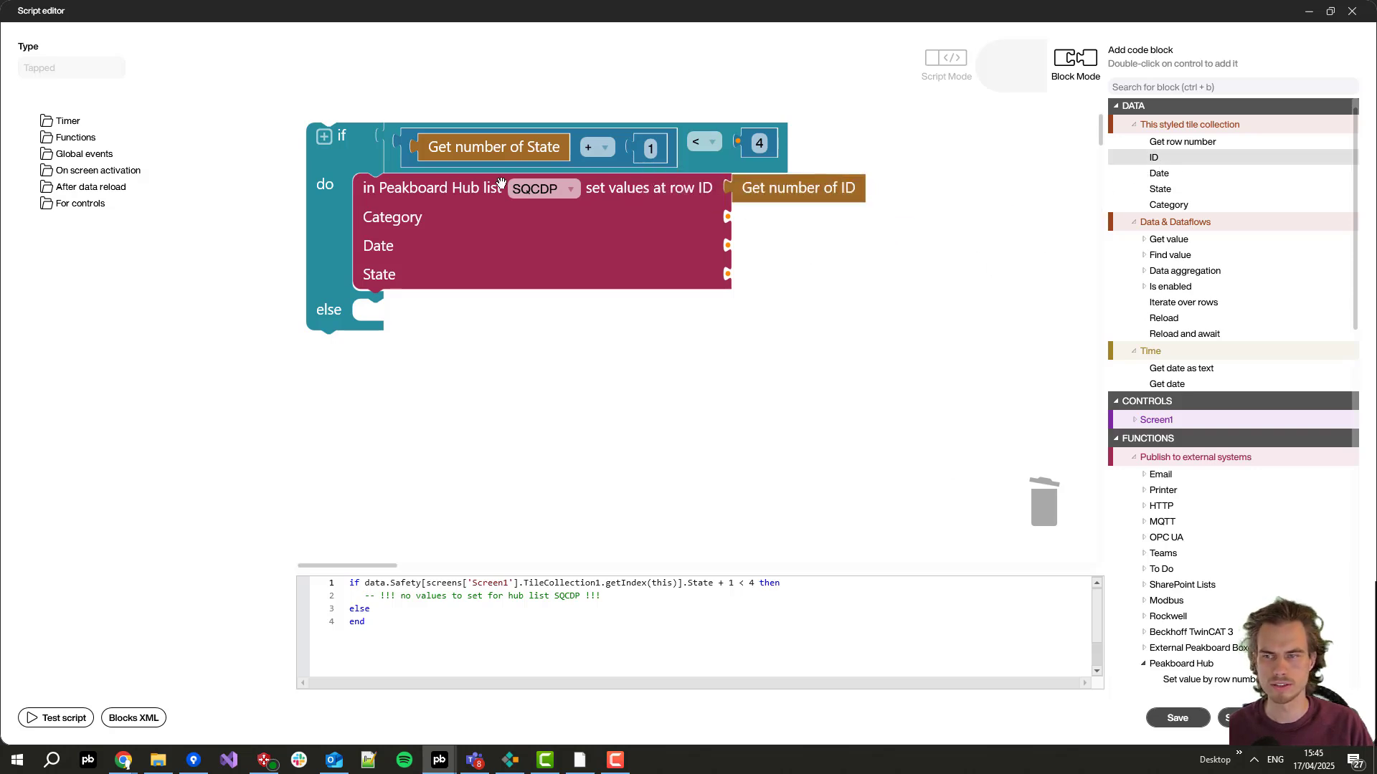
Step: Duplicate the State + 1 block from the condition and attach the copy to the State value in the do branch
right_click(409, 165)
left_click(447, 185)
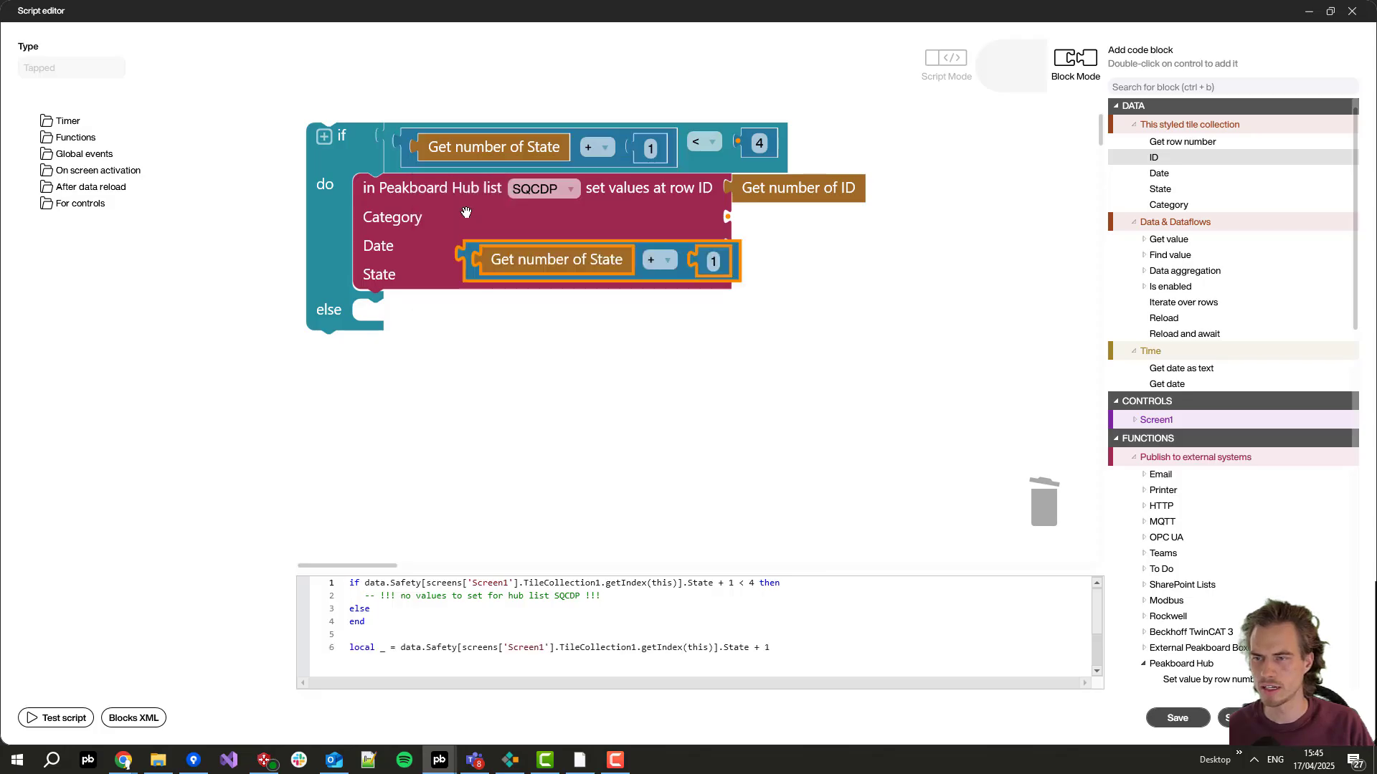
left_click_drag(470, 276, 742, 285)
left_click(996, 320)
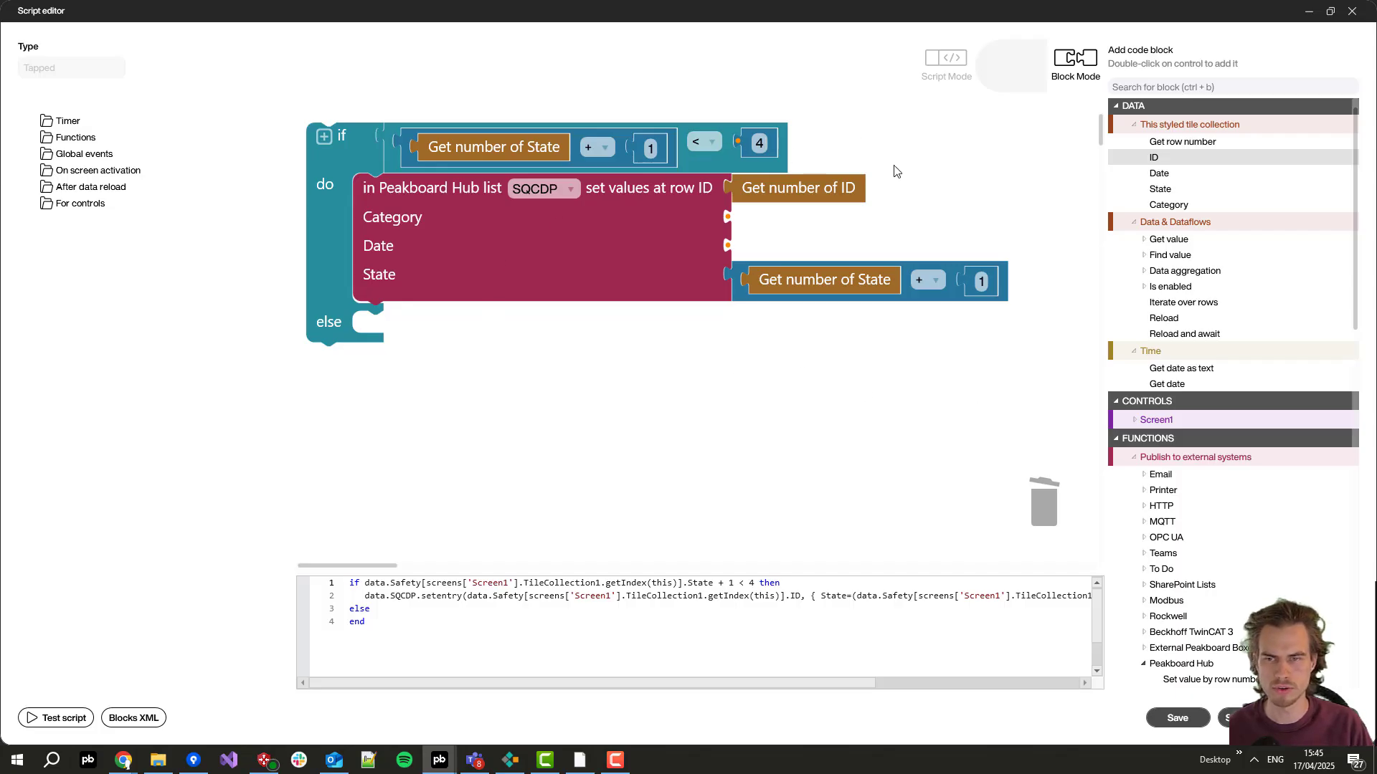
Step: Duplicate the Hub list block into the else branch and set its State value to 0
right_click(534, 281)
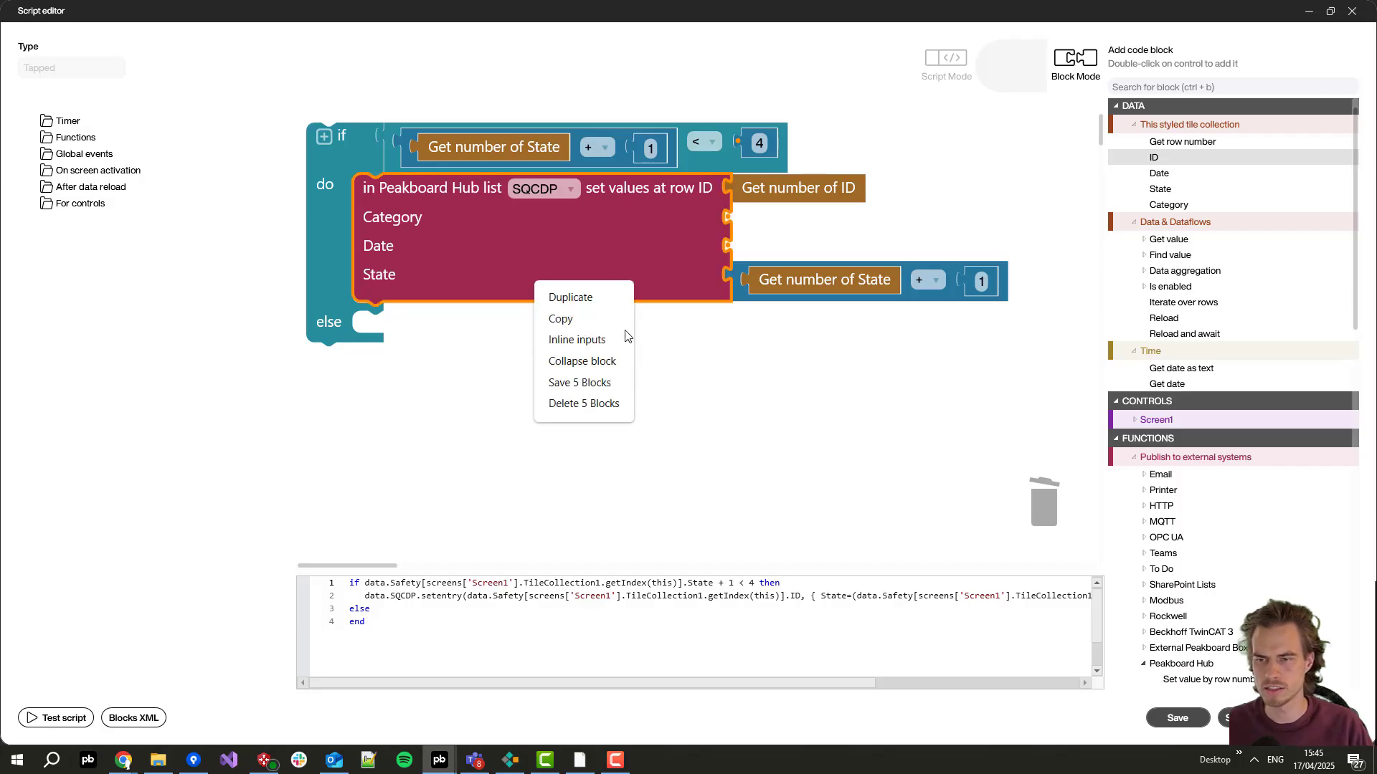
left_click(600, 309)
left_click_drag(599, 309, 437, 391)
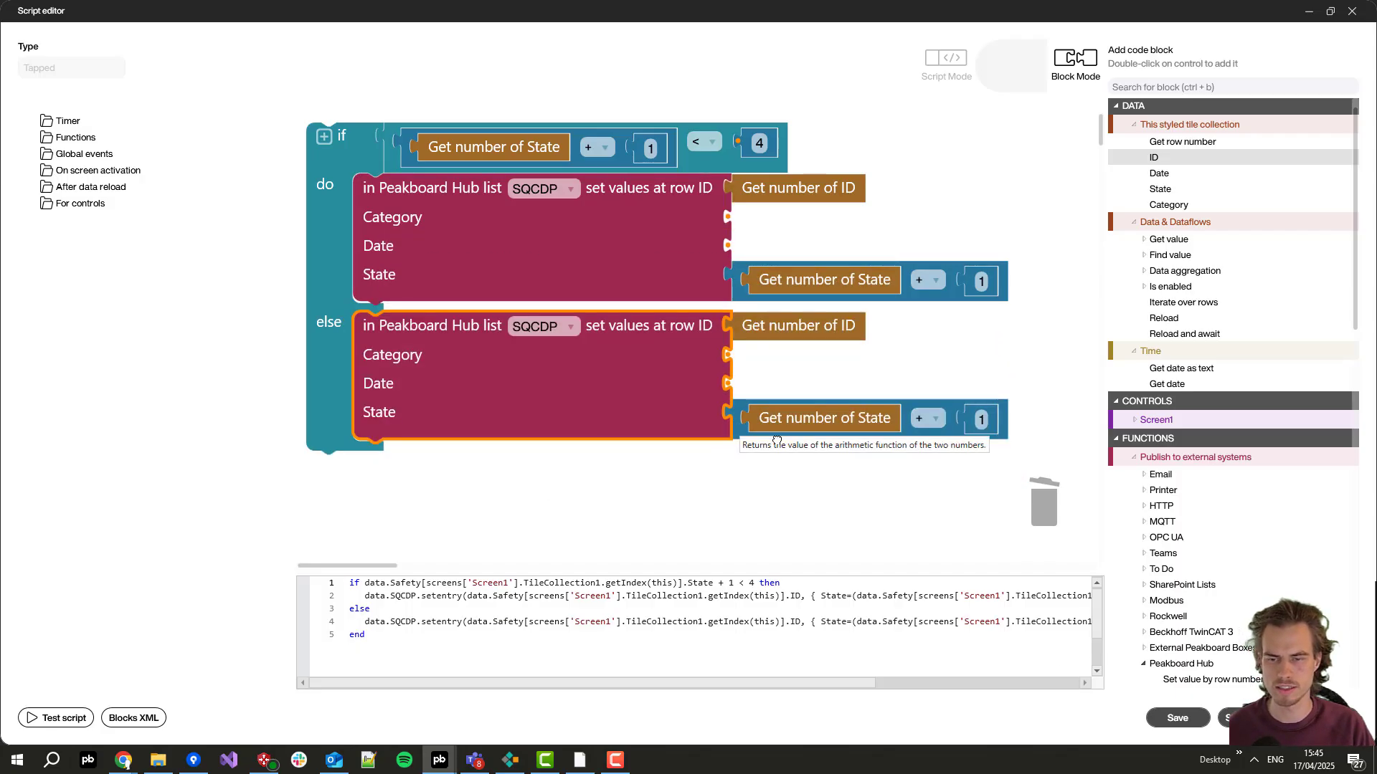
left_click_drag(739, 427, 1044, 510)
left_click(727, 412)
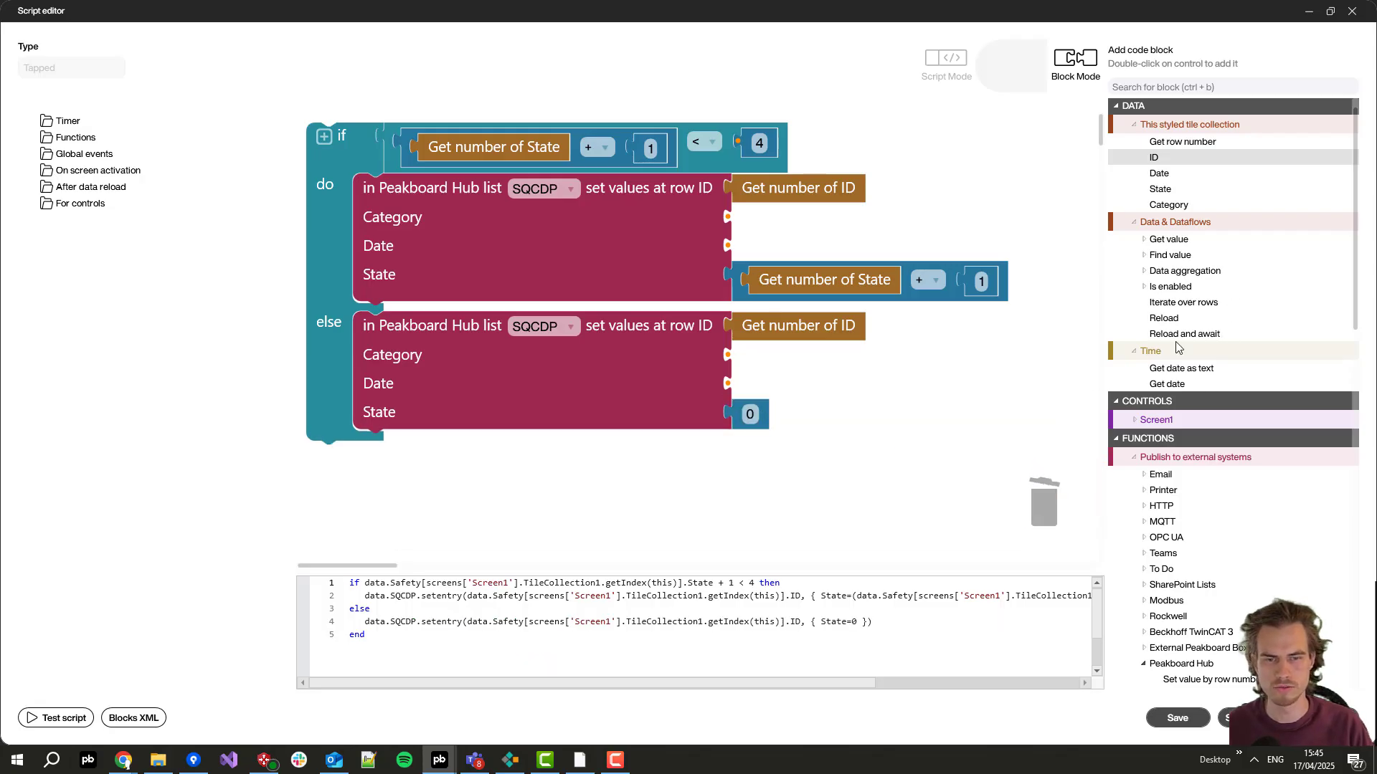
Step: Add a Reload block for the SQCDP list after the if else block, and save and close the script
double_click(1174, 320)
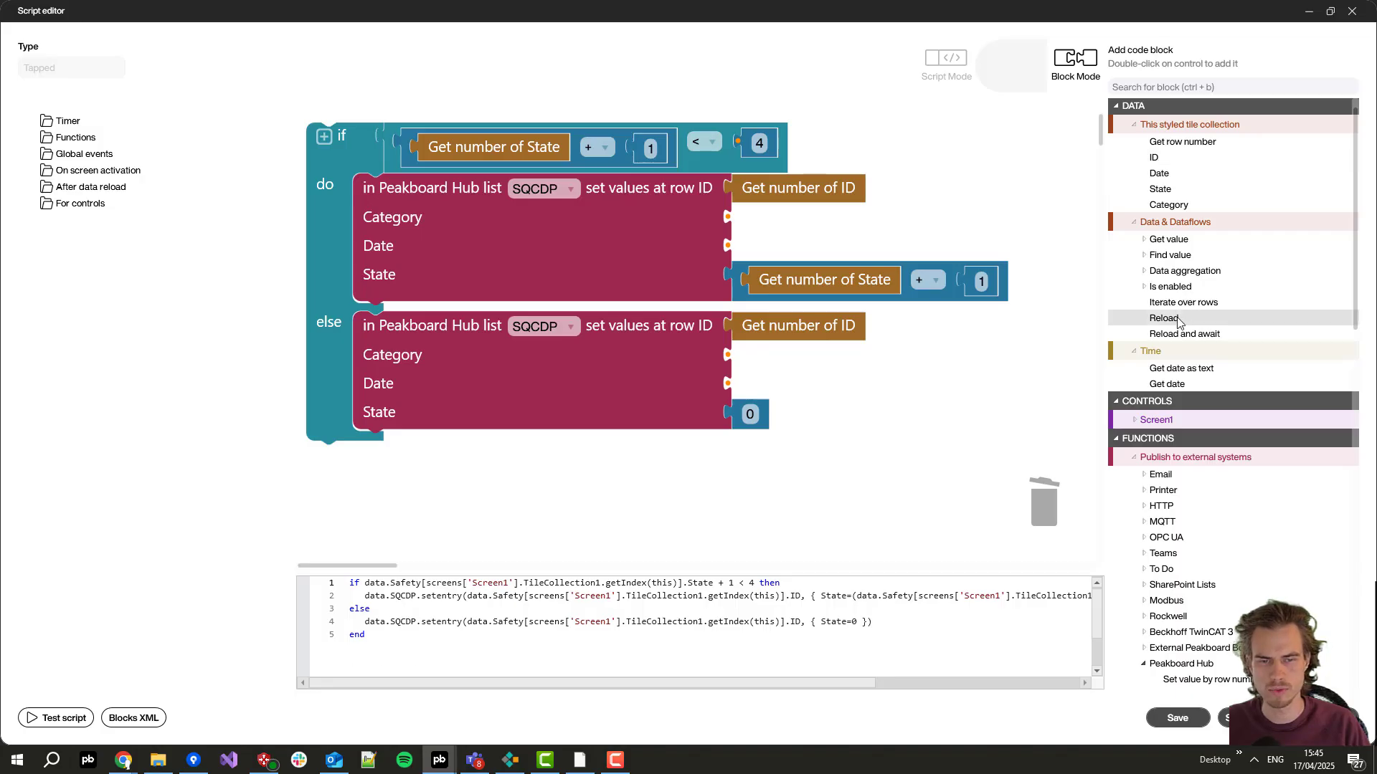
left_click(424, 139)
left_click(416, 331)
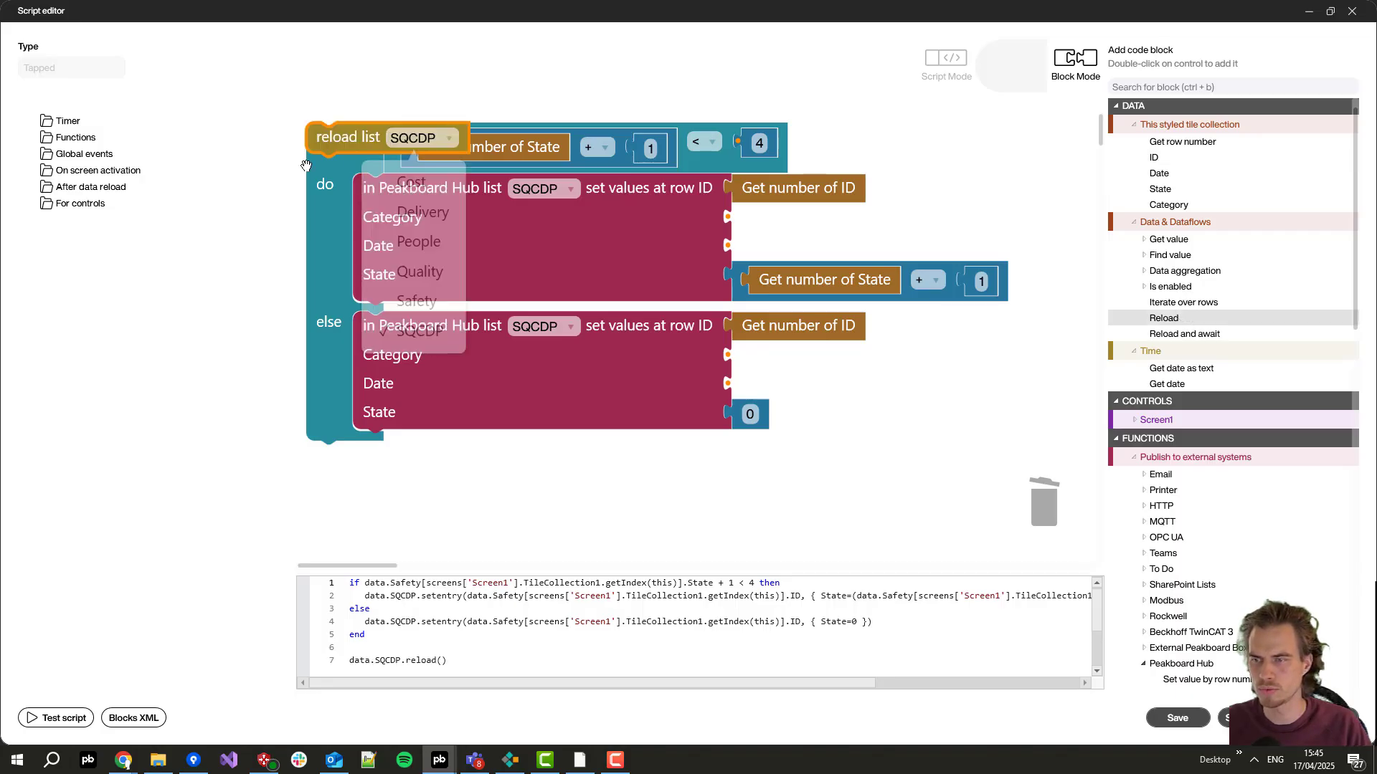
left_click_drag(349, 137, 486, 482)
left_click_drag(393, 485, 384, 483)
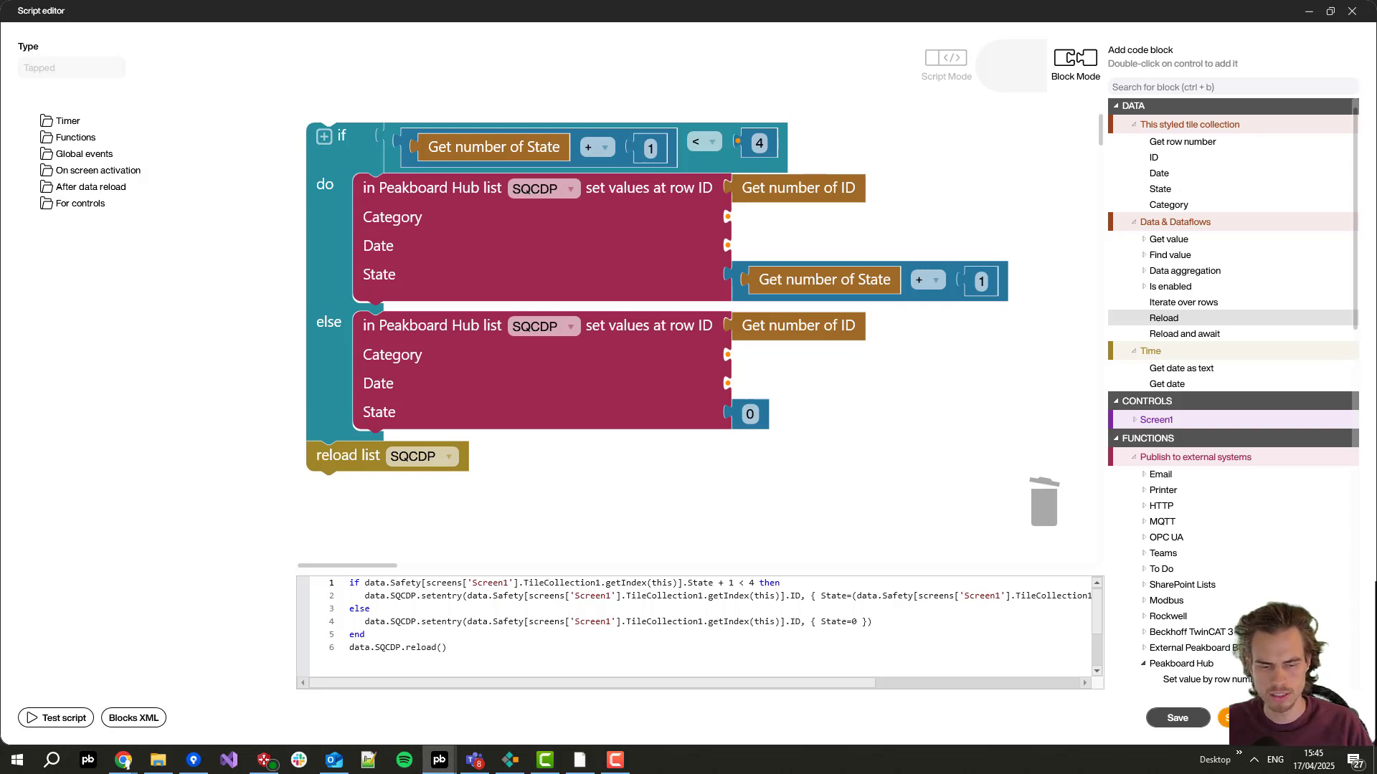
left_click(1233, 718)
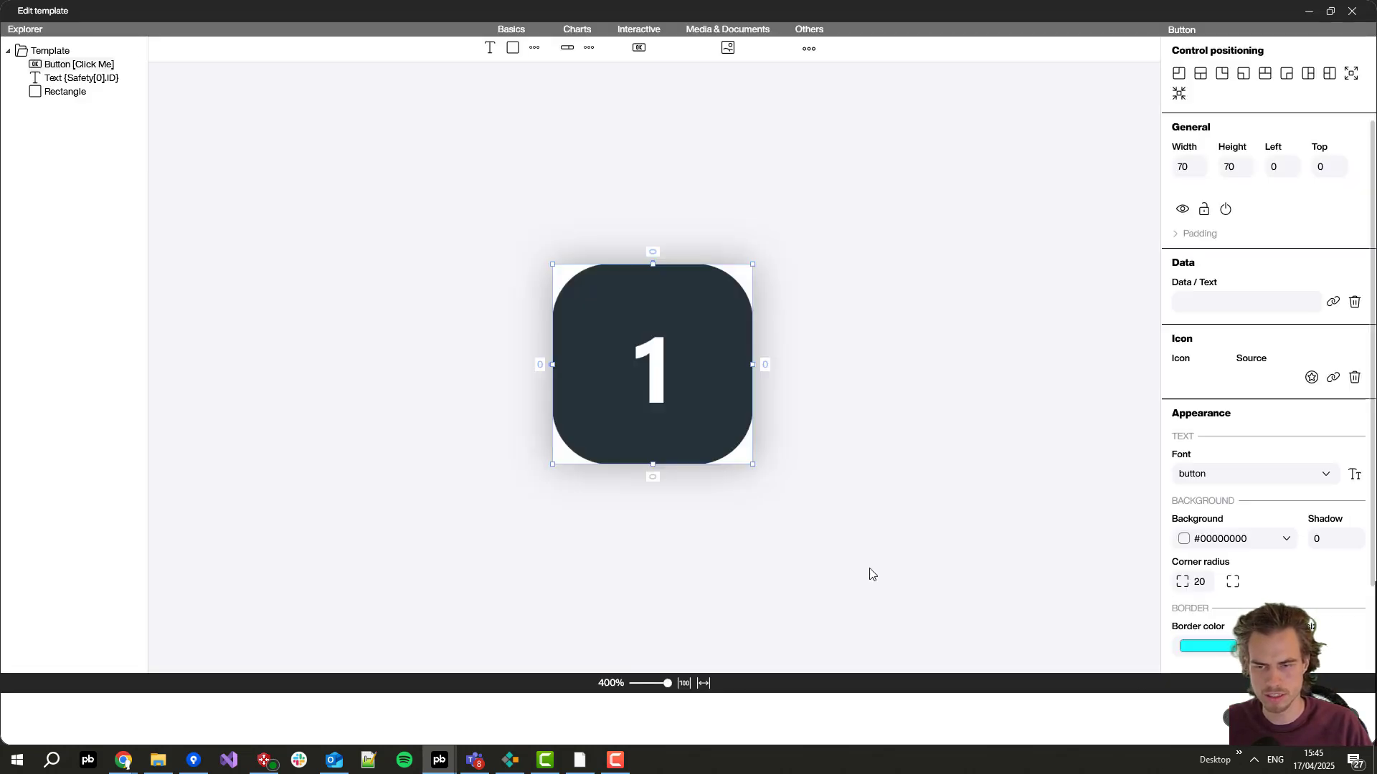
Step: Bind the tile's text control to the Date column of the Safety data
left_click(91, 79)
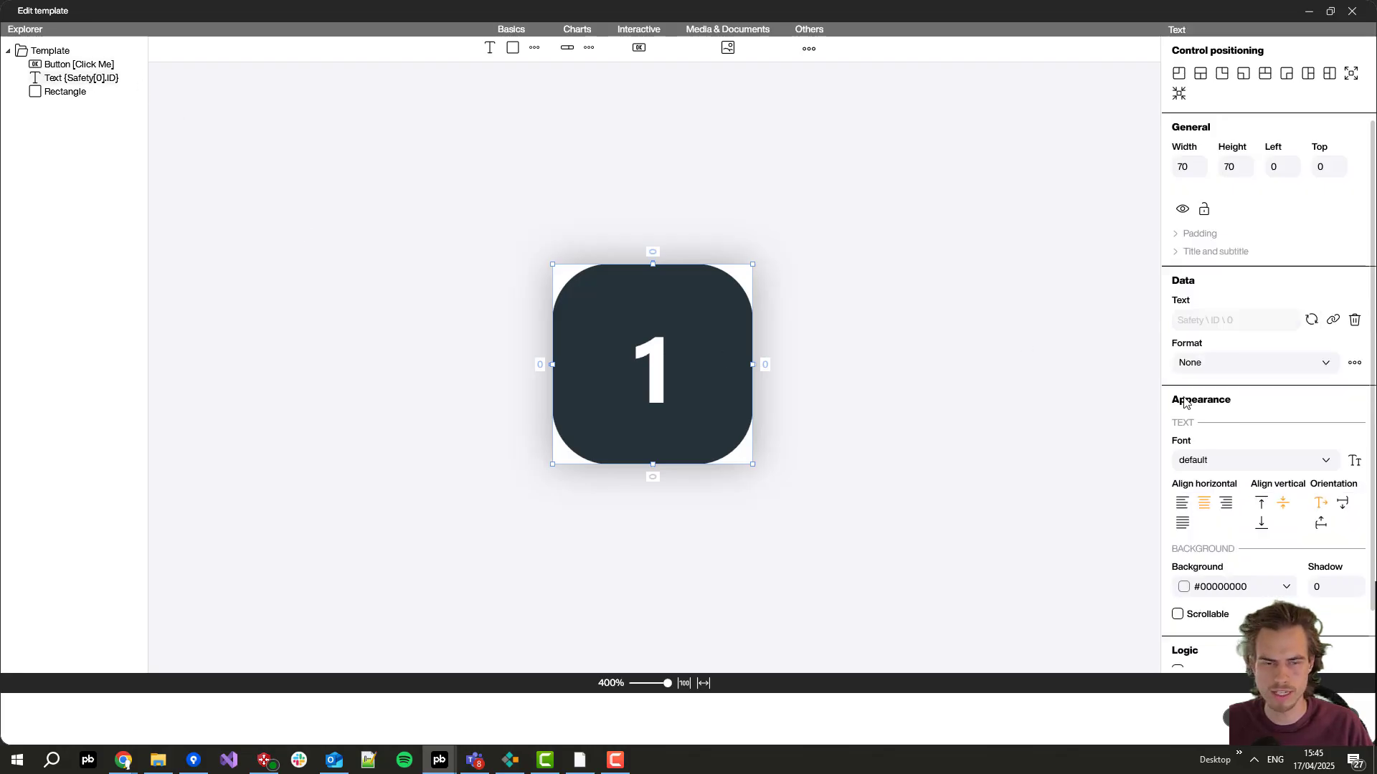
left_click(1333, 320)
left_click(1260, 373)
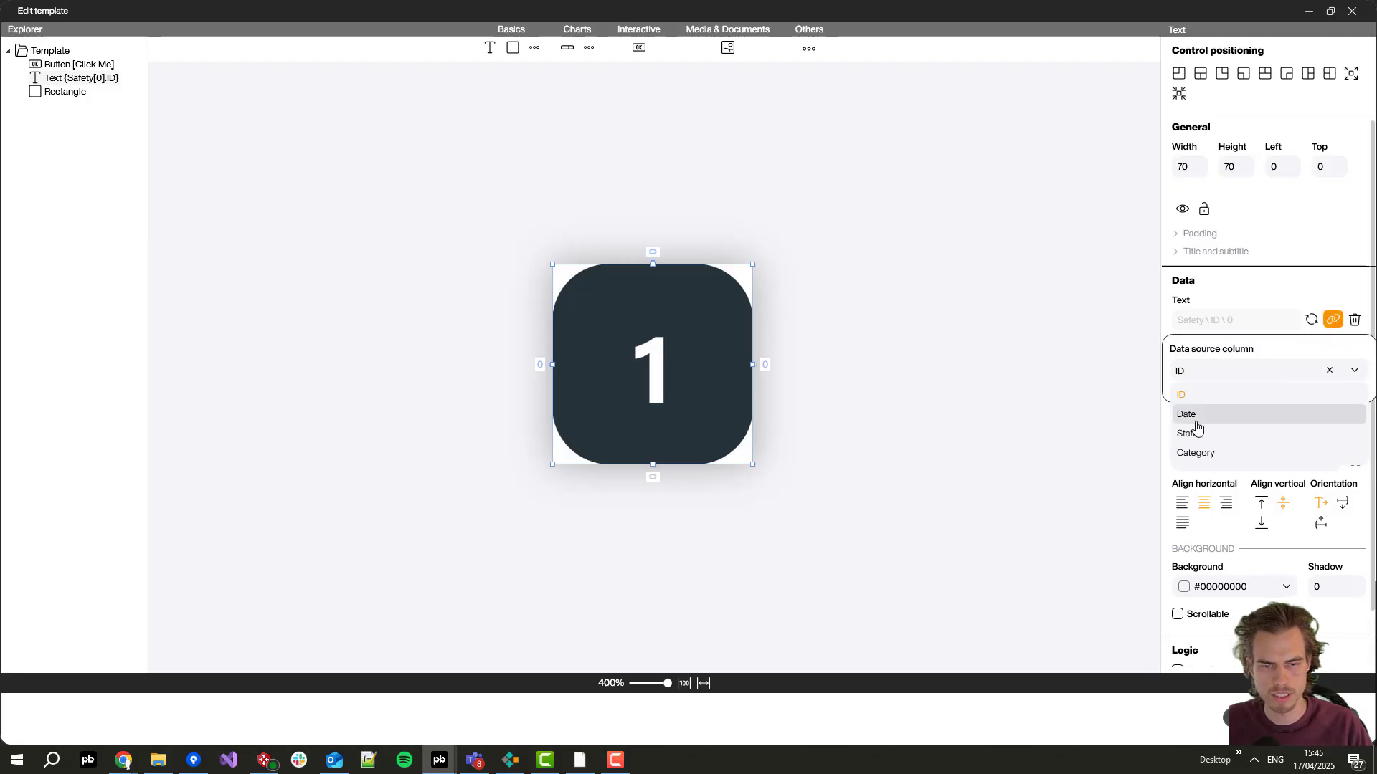
left_click(1196, 416)
left_click(1248, 295)
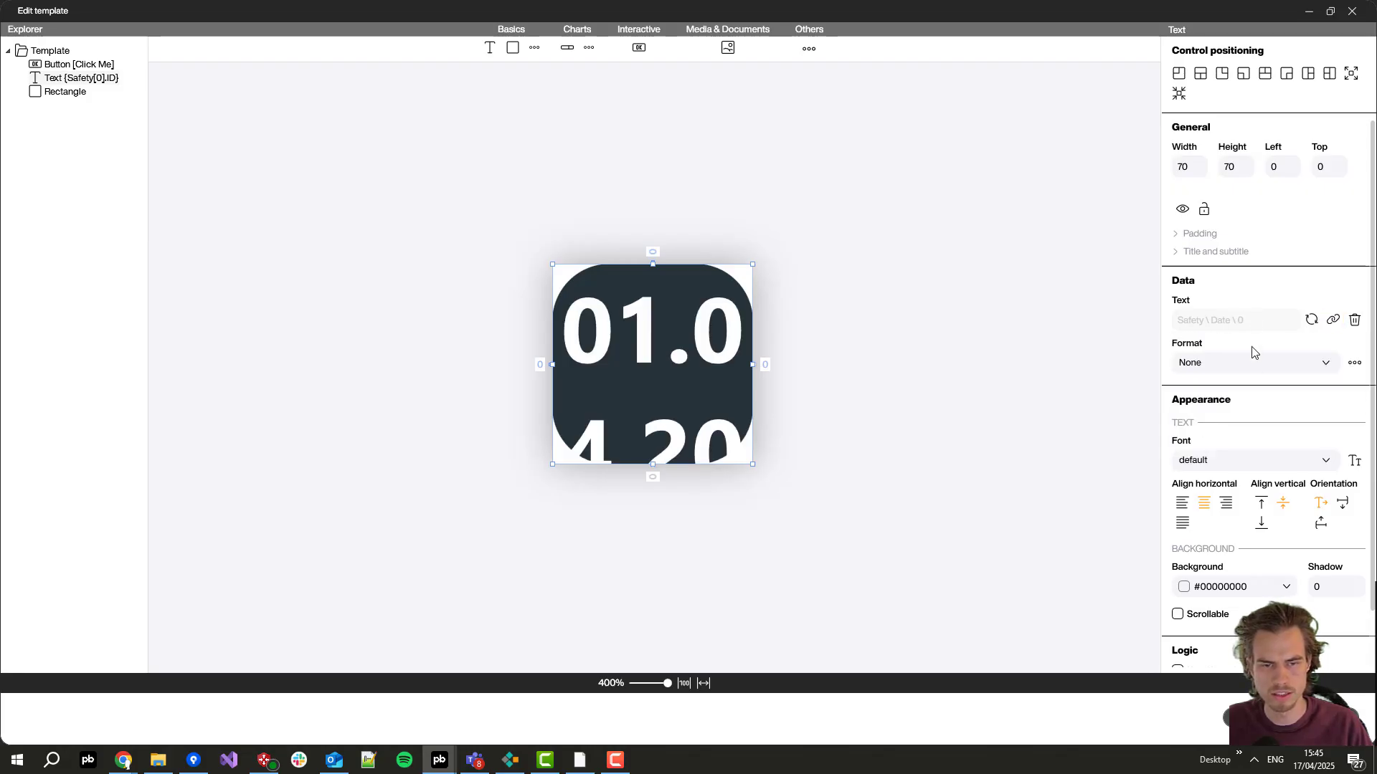
Step: Give the tile text a custom Date / Time format with the output format dd
left_click(1355, 363)
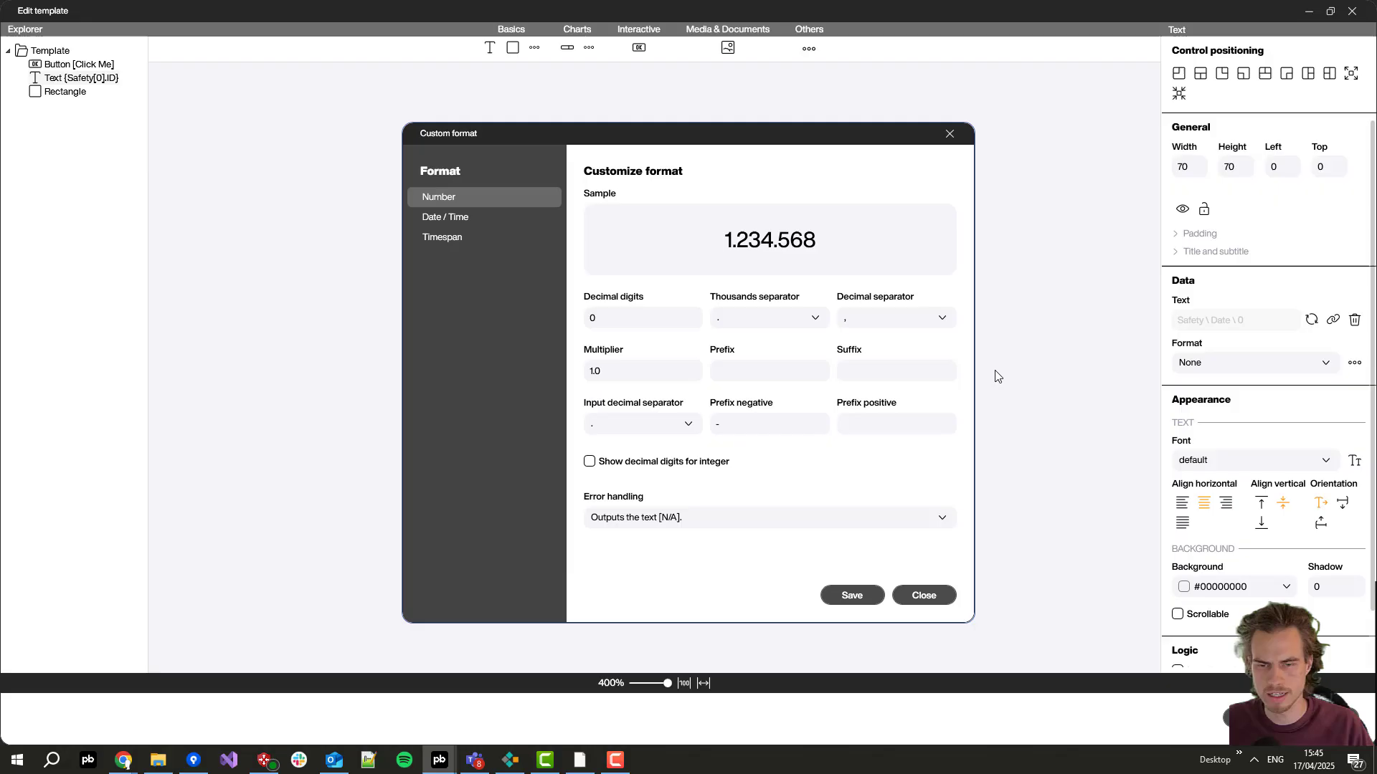
left_click(448, 218)
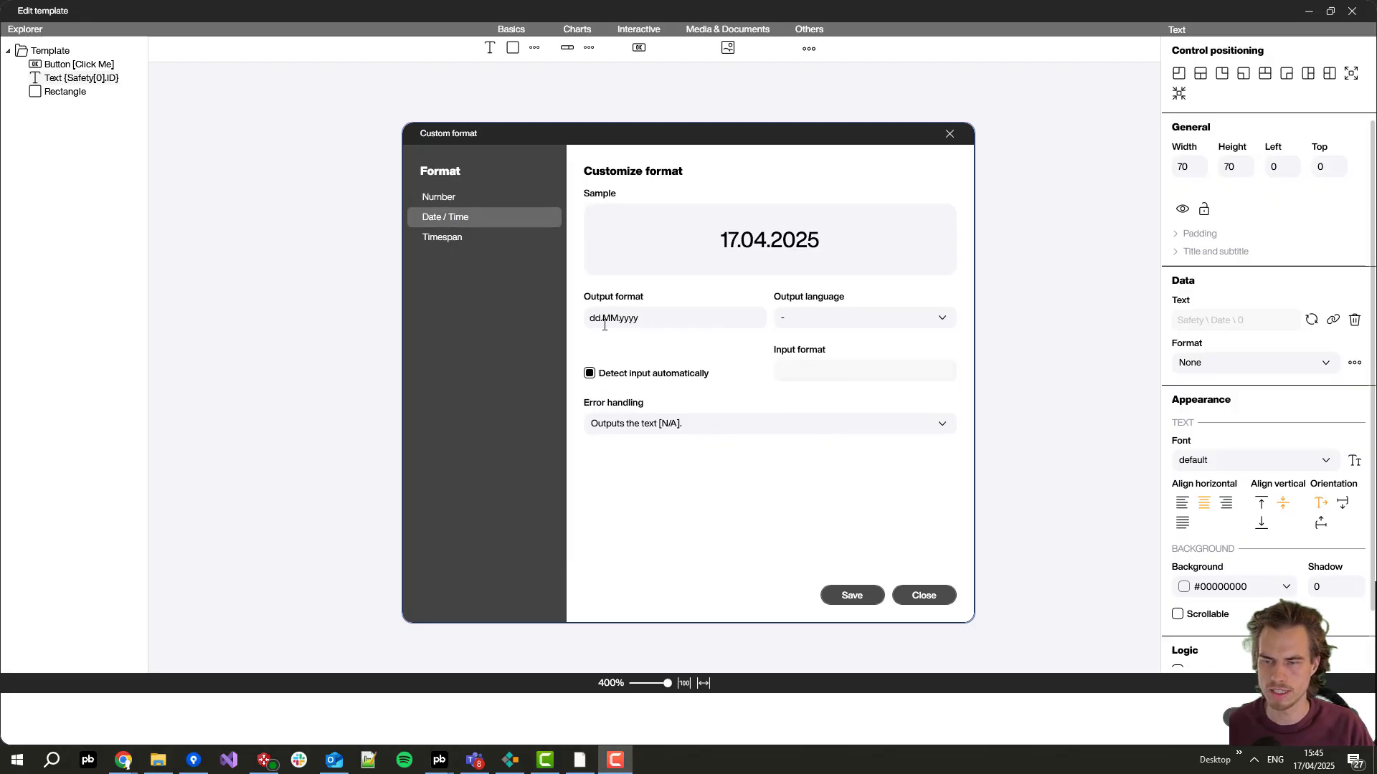
left_click_drag(602, 320, 654, 346)
key("BackSpace")
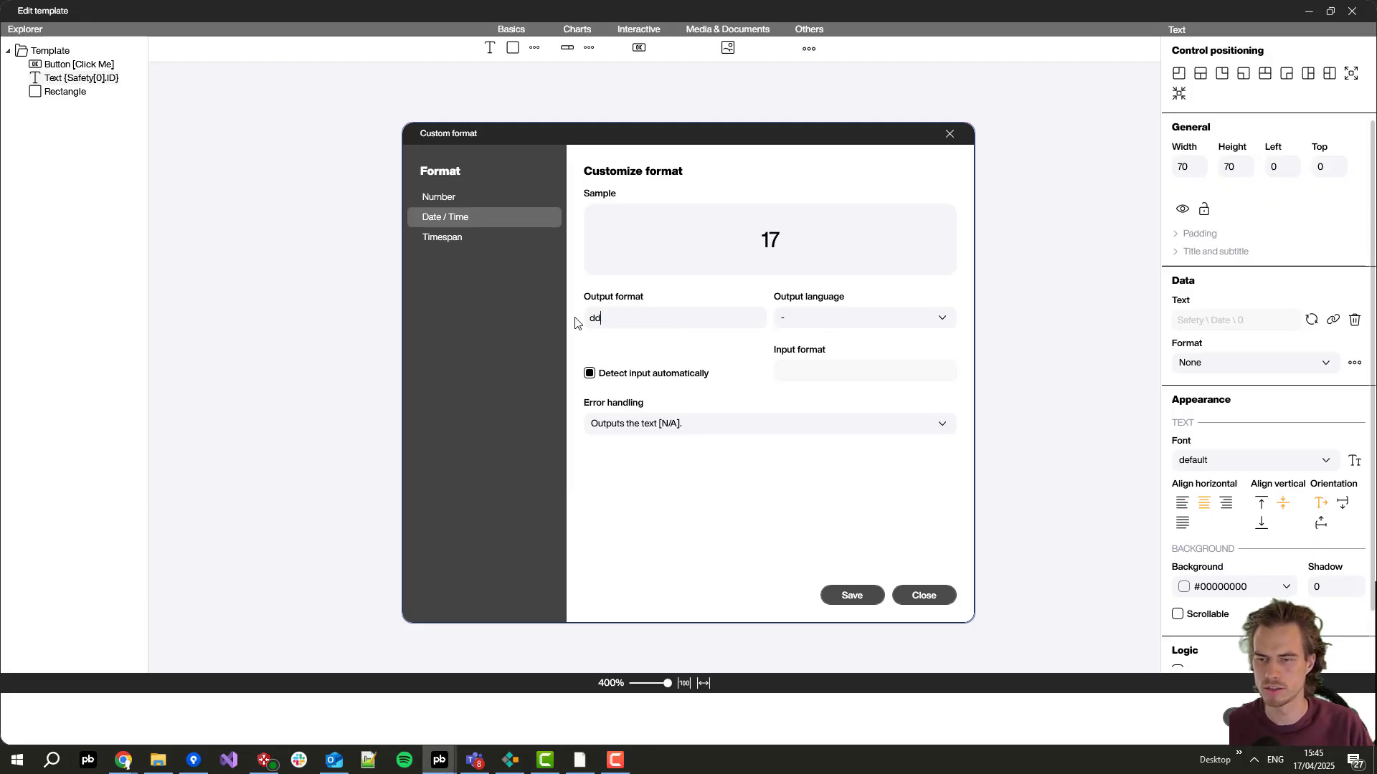
left_click(852, 595)
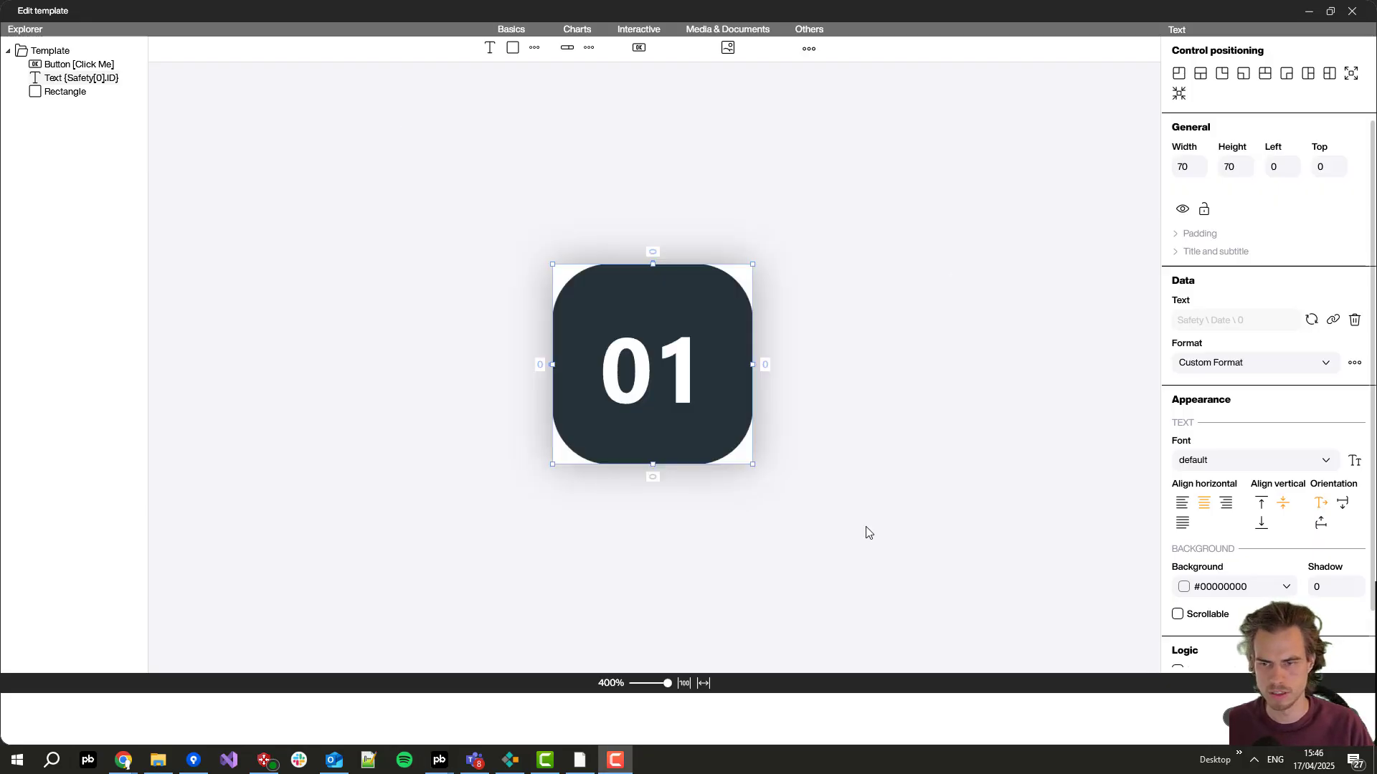
Step: Close the tile template and resize the Safety tile collection to 300 wide and 620 high
left_click(651, 379)
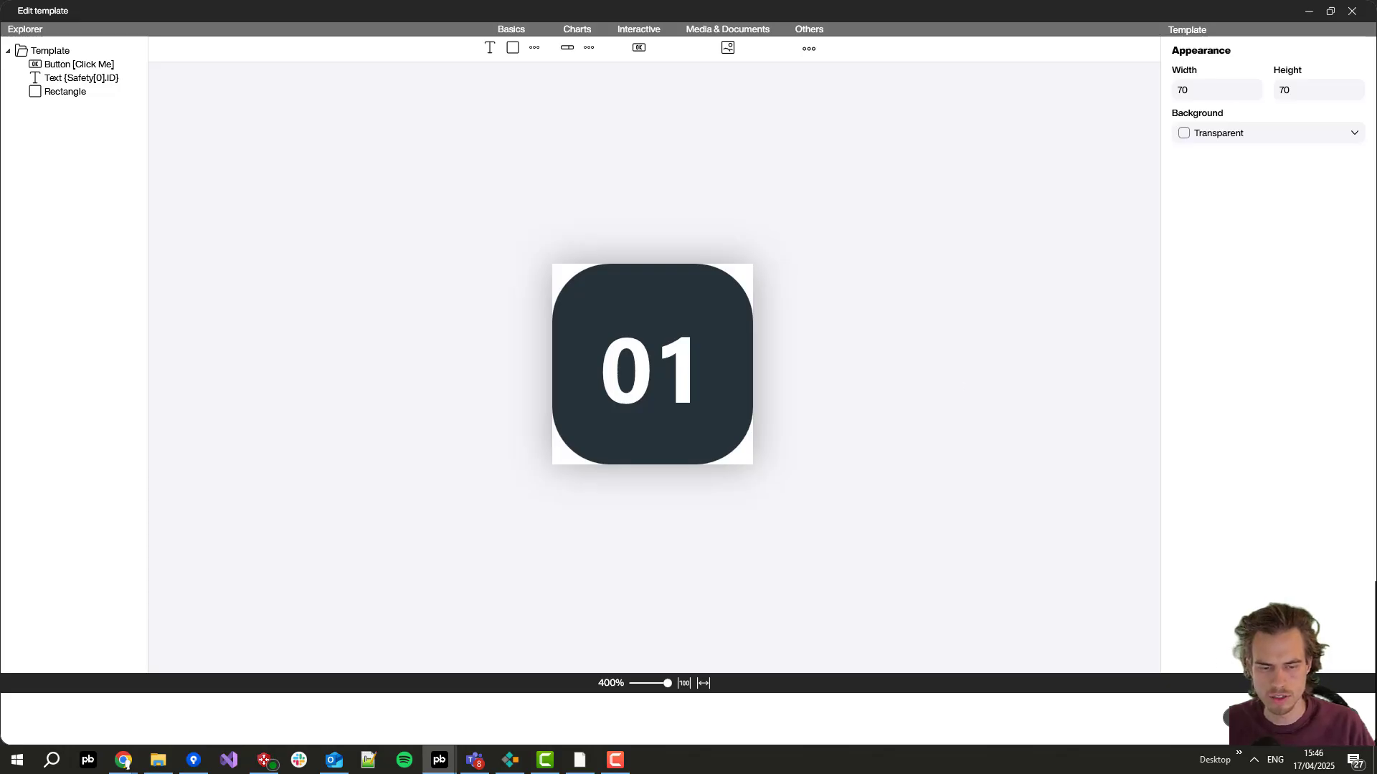
key("Escape")
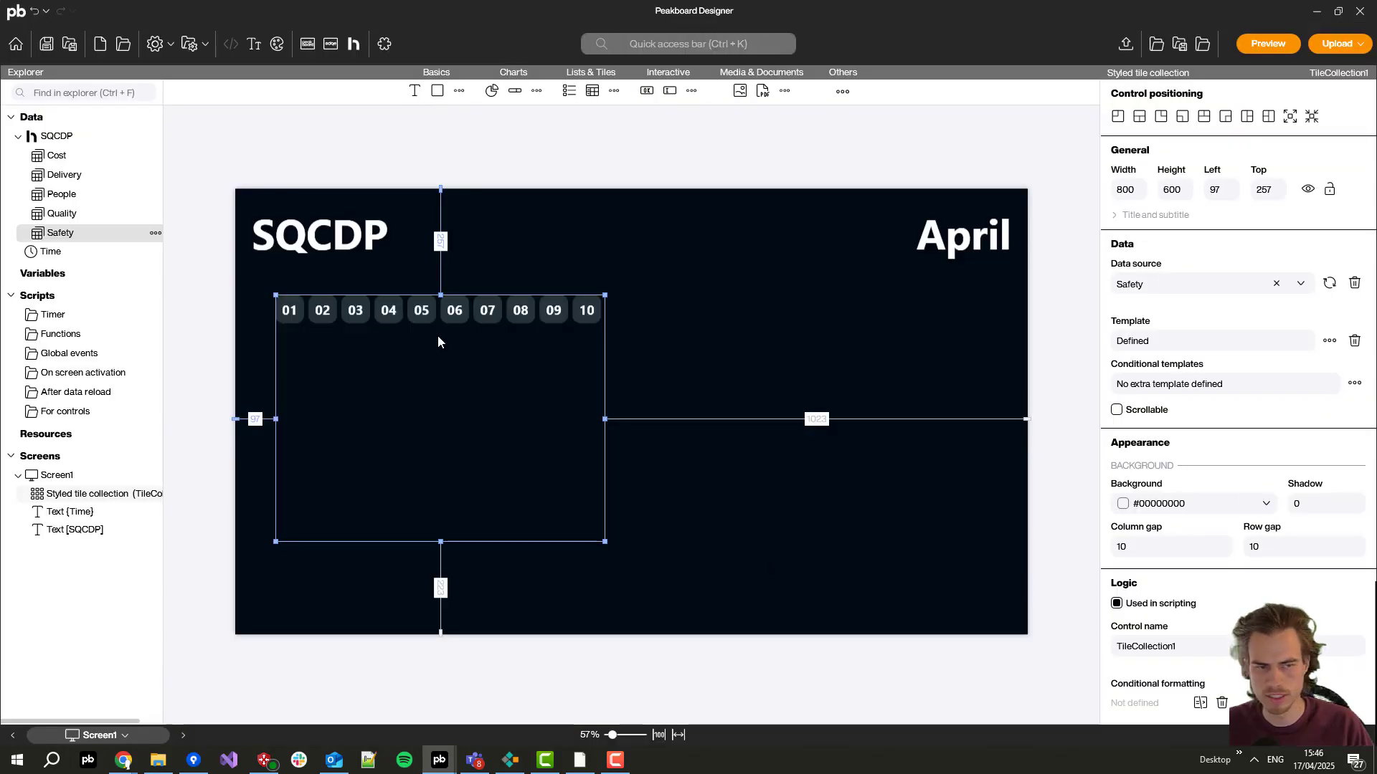
left_click_drag(604, 542, 409, 552)
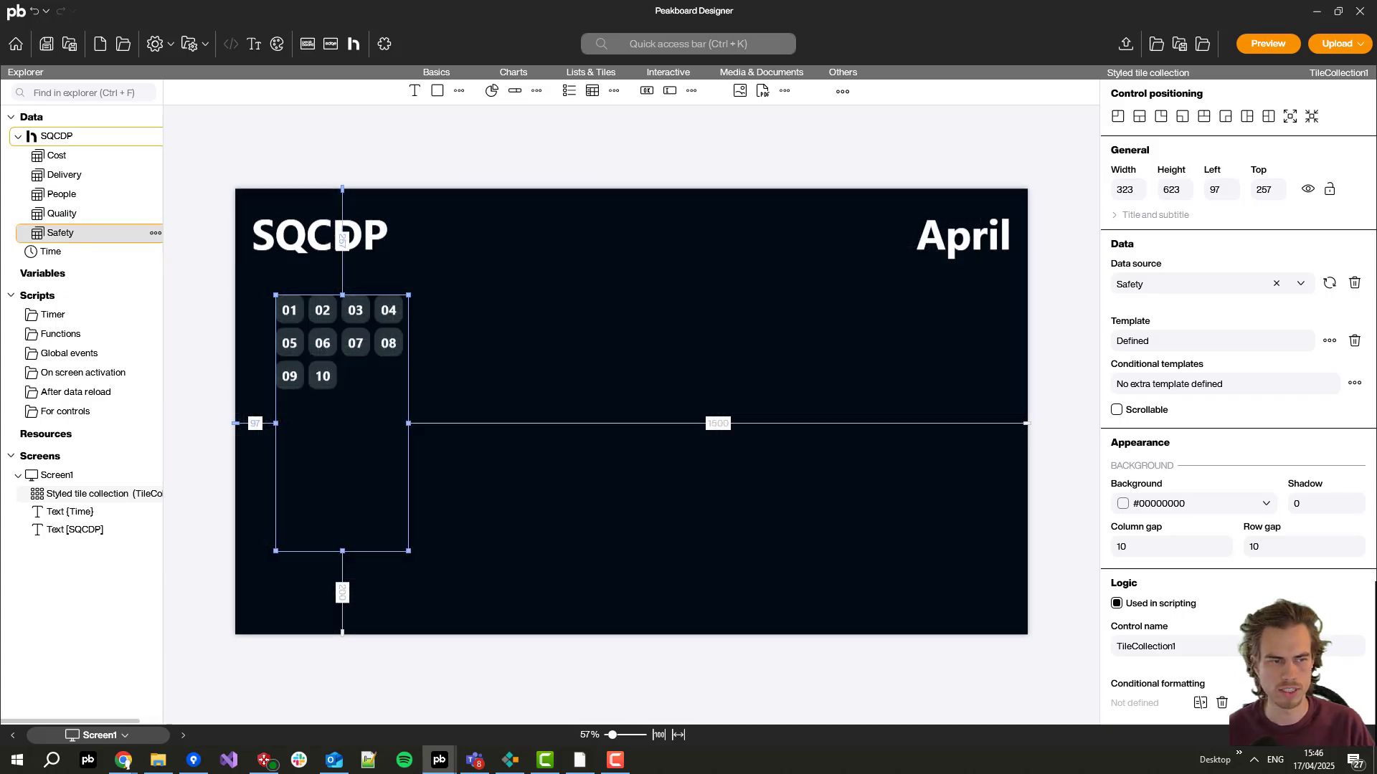
double_click(1138, 188)
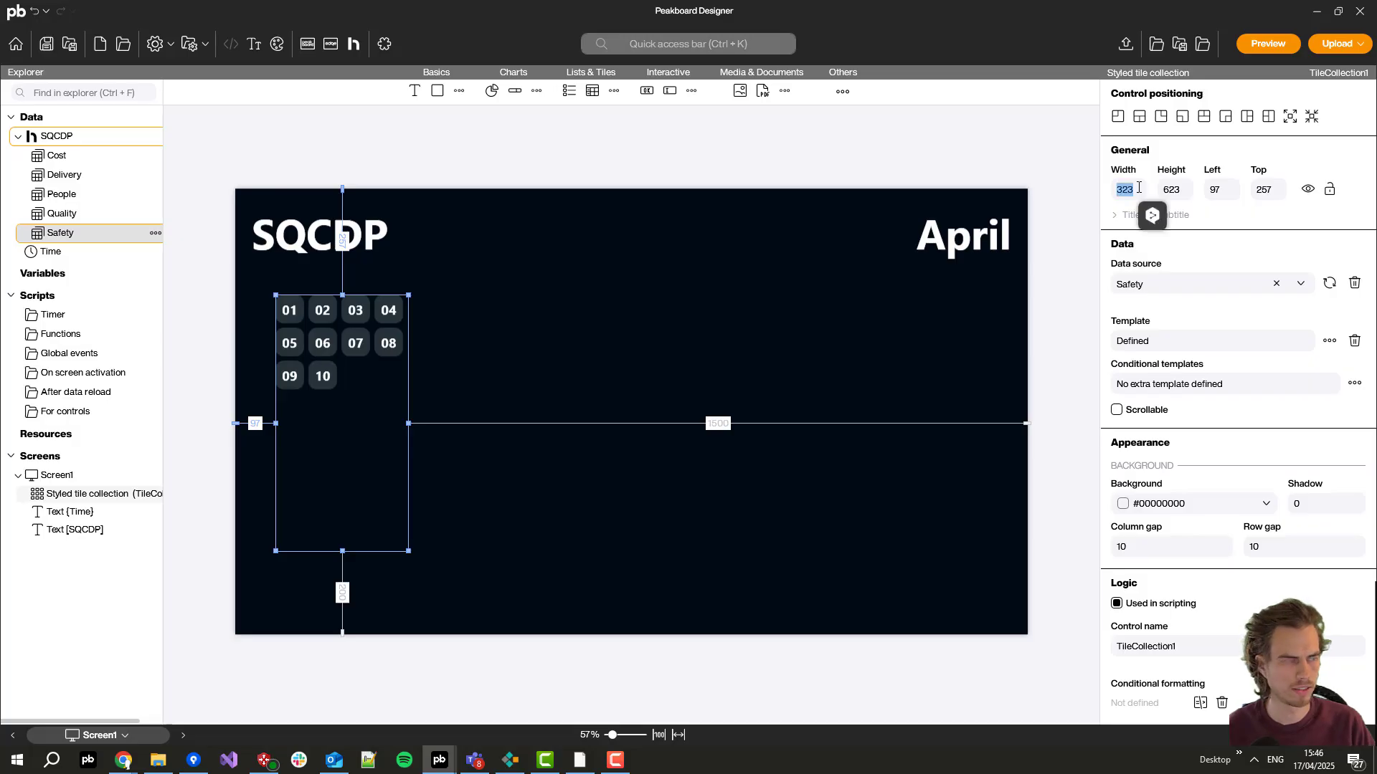
type("300")
double_click(1176, 197)
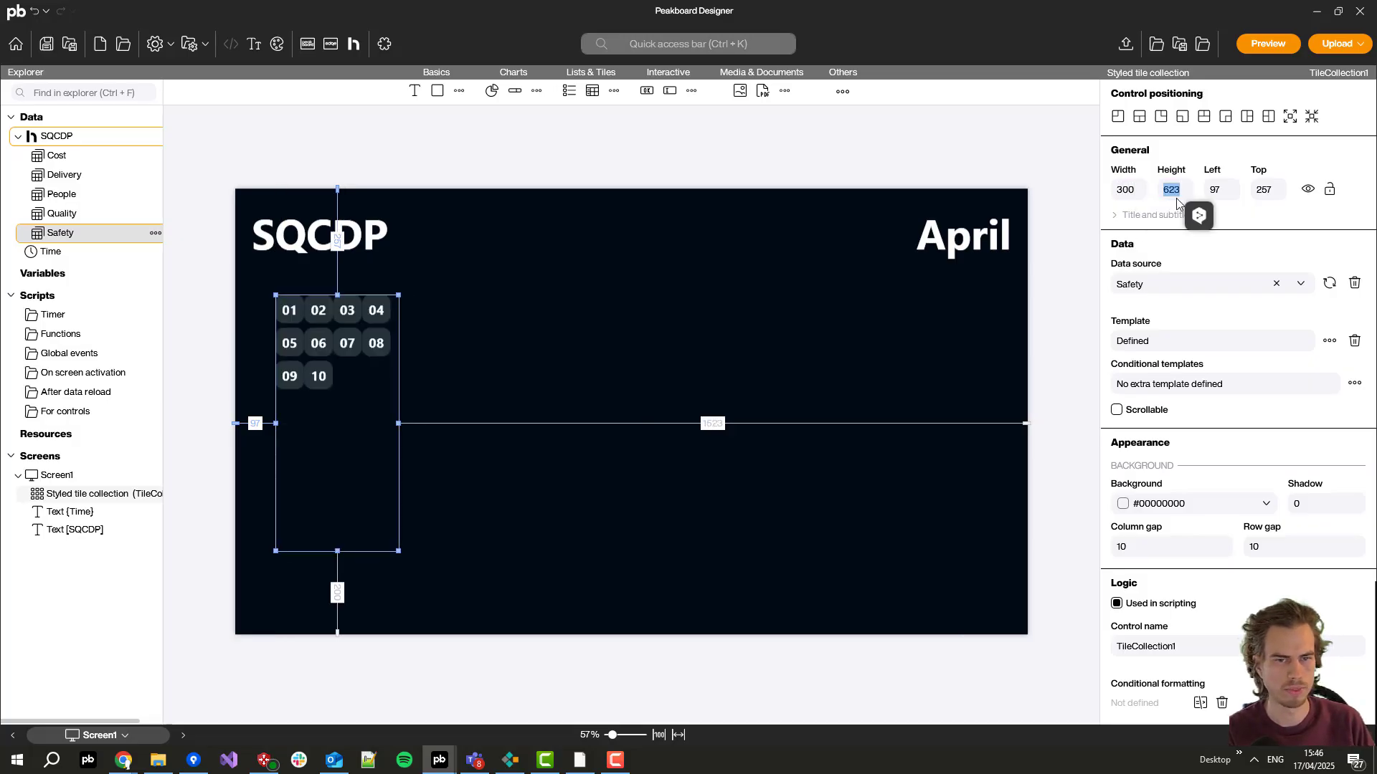
type("620")
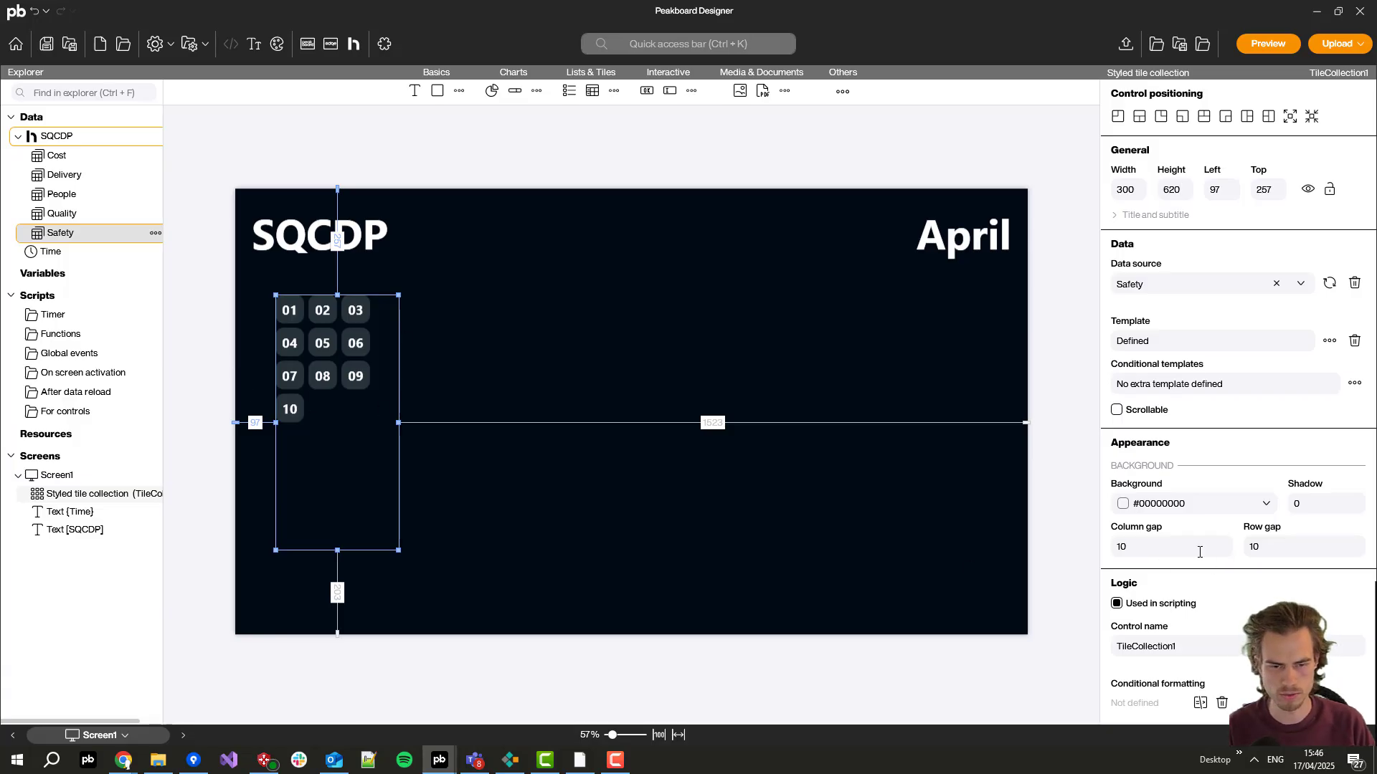
Step: Set the tile collection's column and row gaps to 5 and move it slightly down and toward the screen's edge
type("5")
double_click(1293, 549)
type("5")
left_click_drag(302, 332, 287, 340)
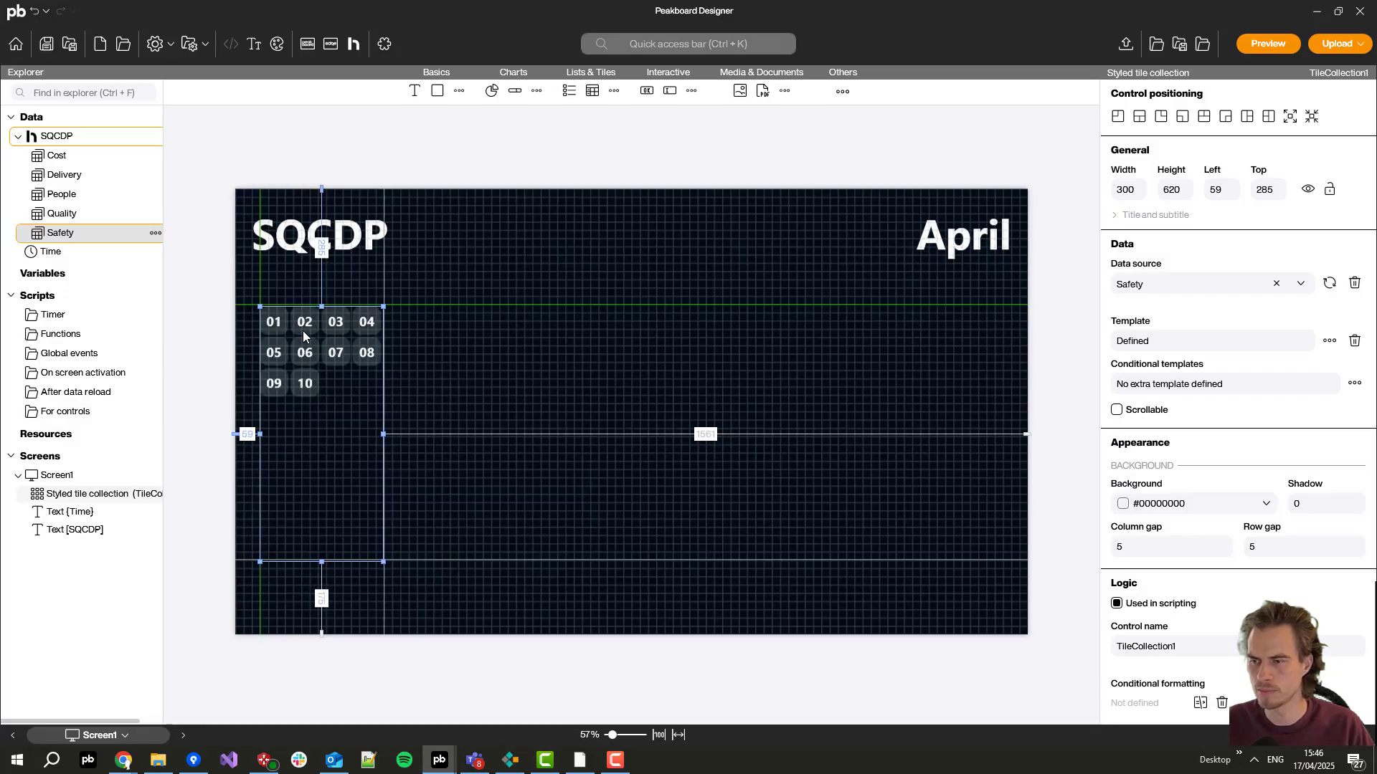
left_click(625, 359)
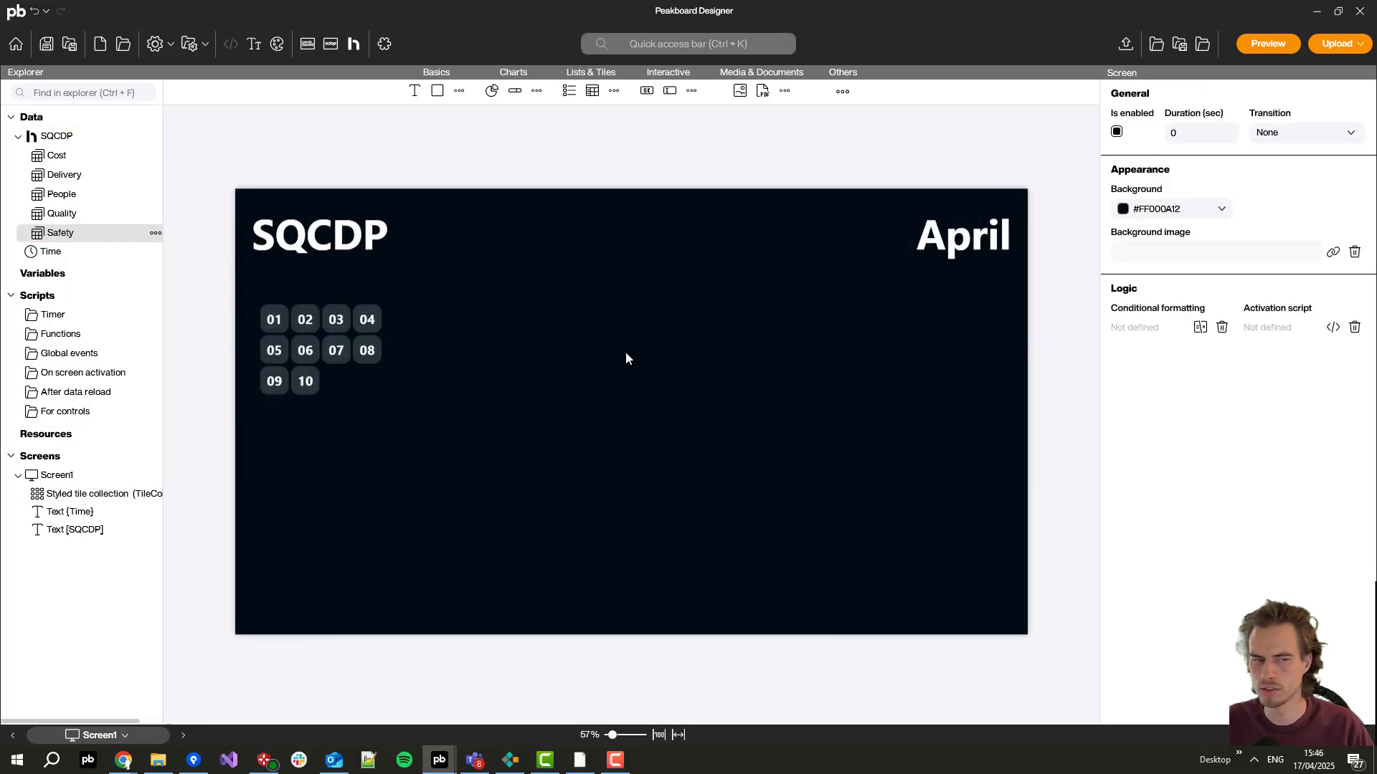
Step: Add a rectangle with a transparent background and a cyan #FF18FFFF border of size 2
left_click(437, 90)
left_click_drag(273, 226, 553, 308)
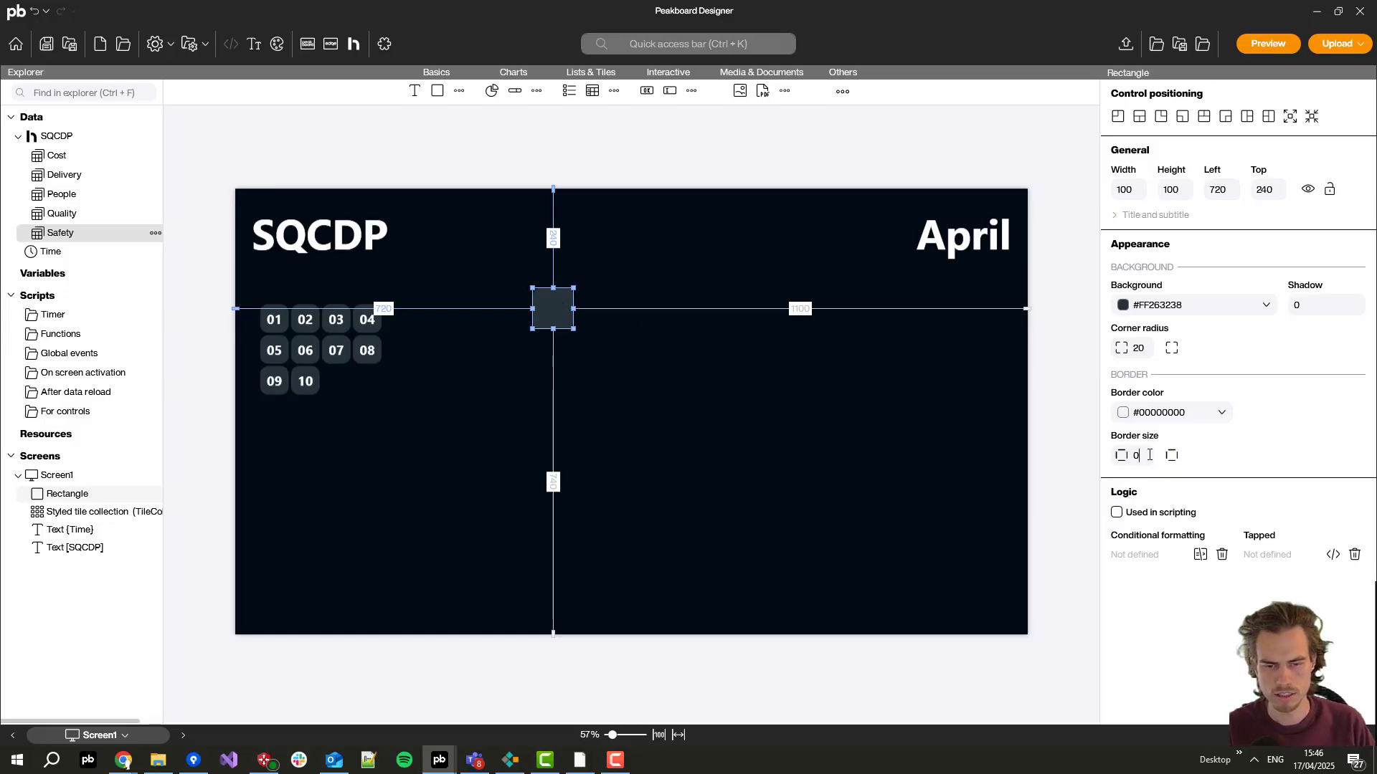
left_click(1176, 412)
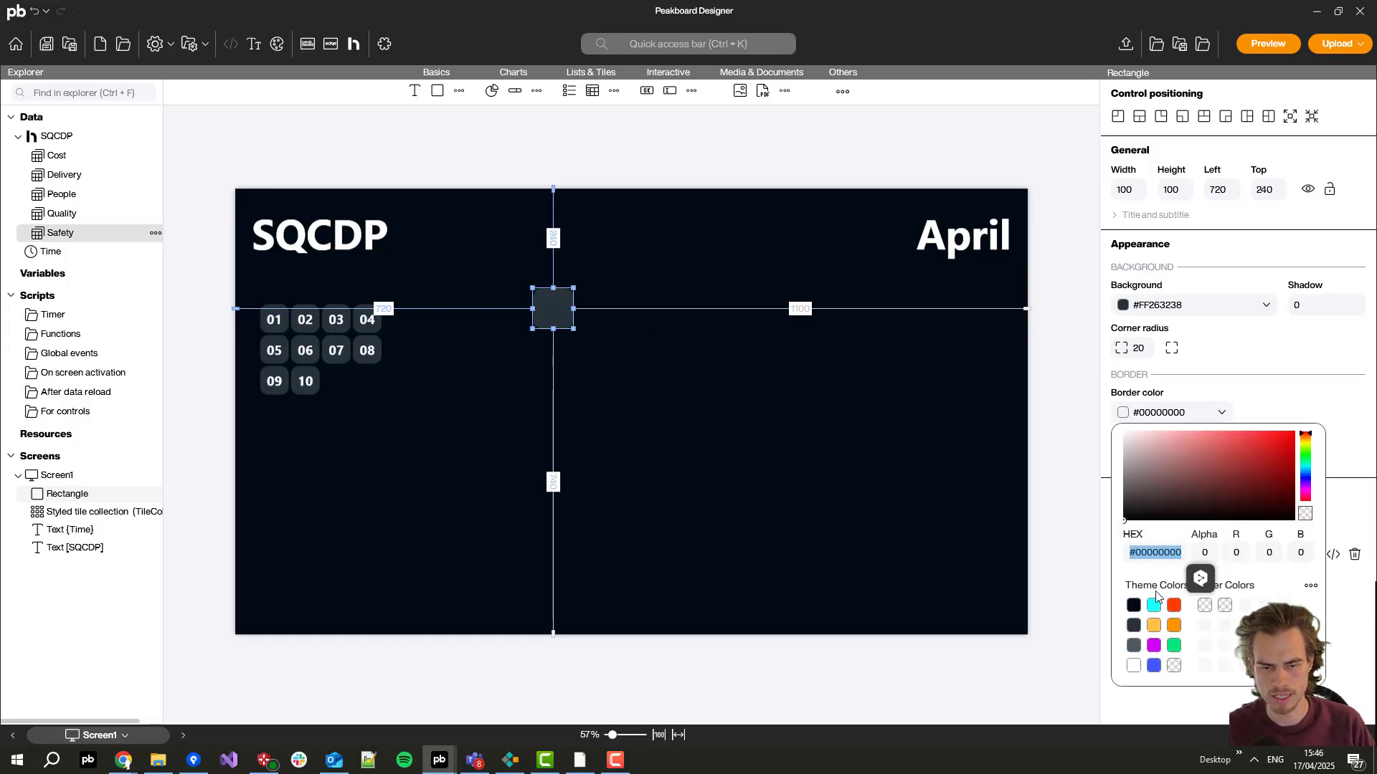
left_click(1154, 607)
left_click(1147, 307)
left_click(1175, 588)
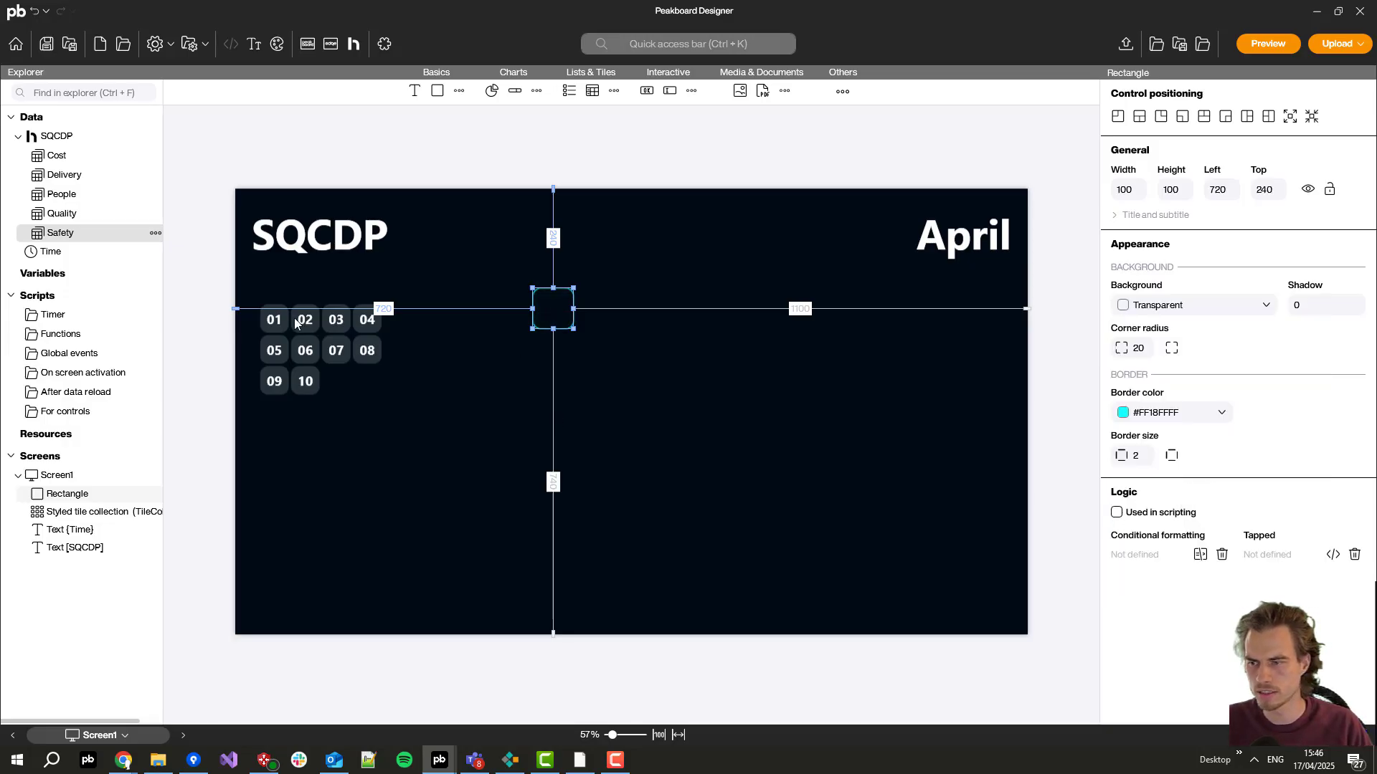
Step: Frame the tile collection with the rectangle at left 40, top 260, sized 340 by 620, and send it to the back
left_click_drag(295, 323, 286, 338)
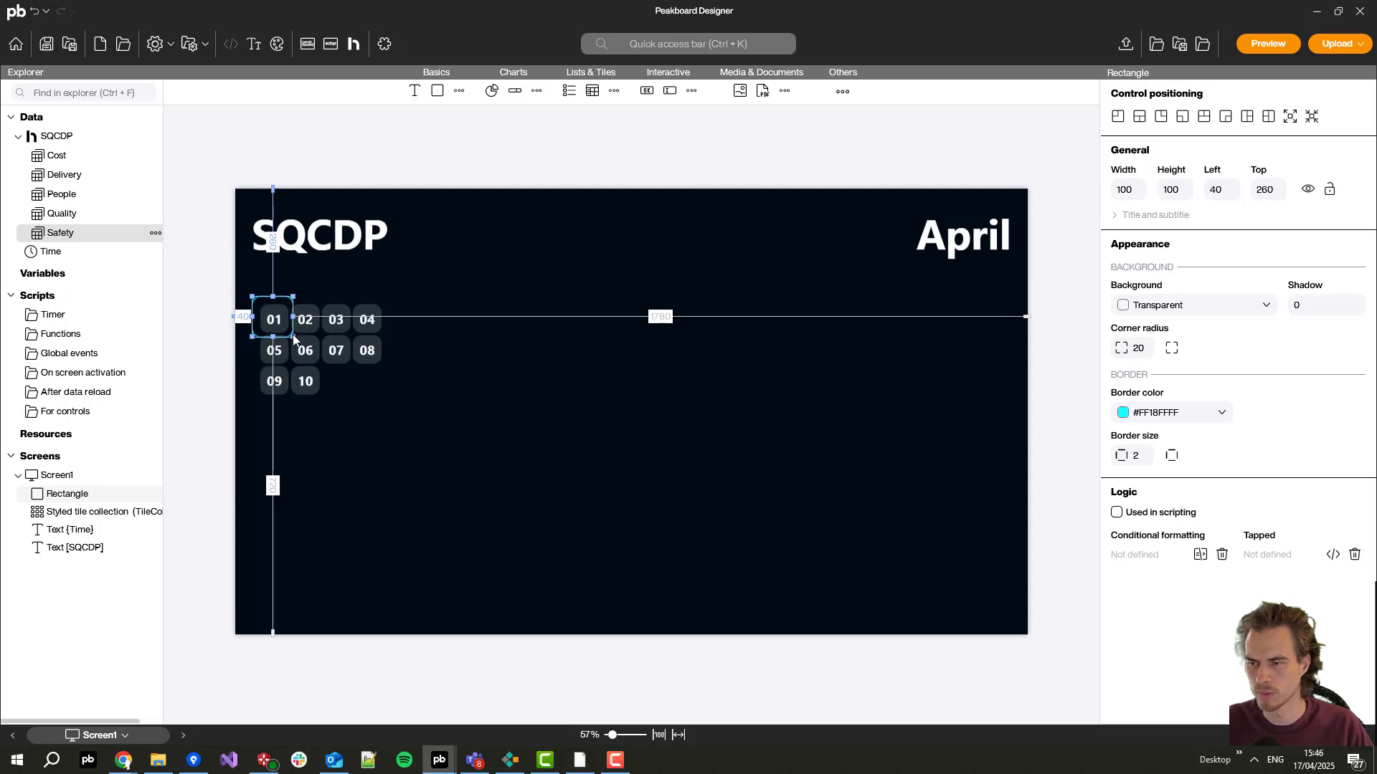
left_click_drag(293, 334, 392, 552)
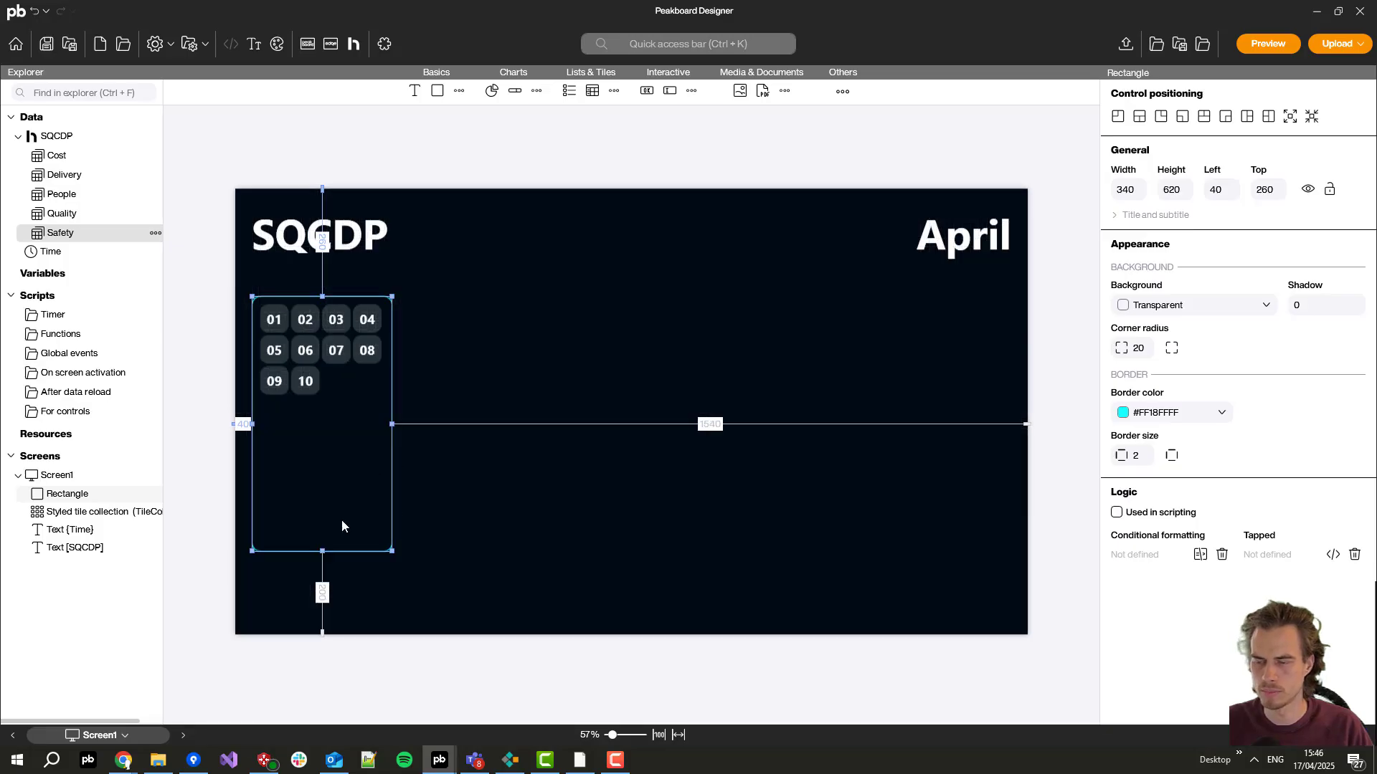
right_click(415, 552)
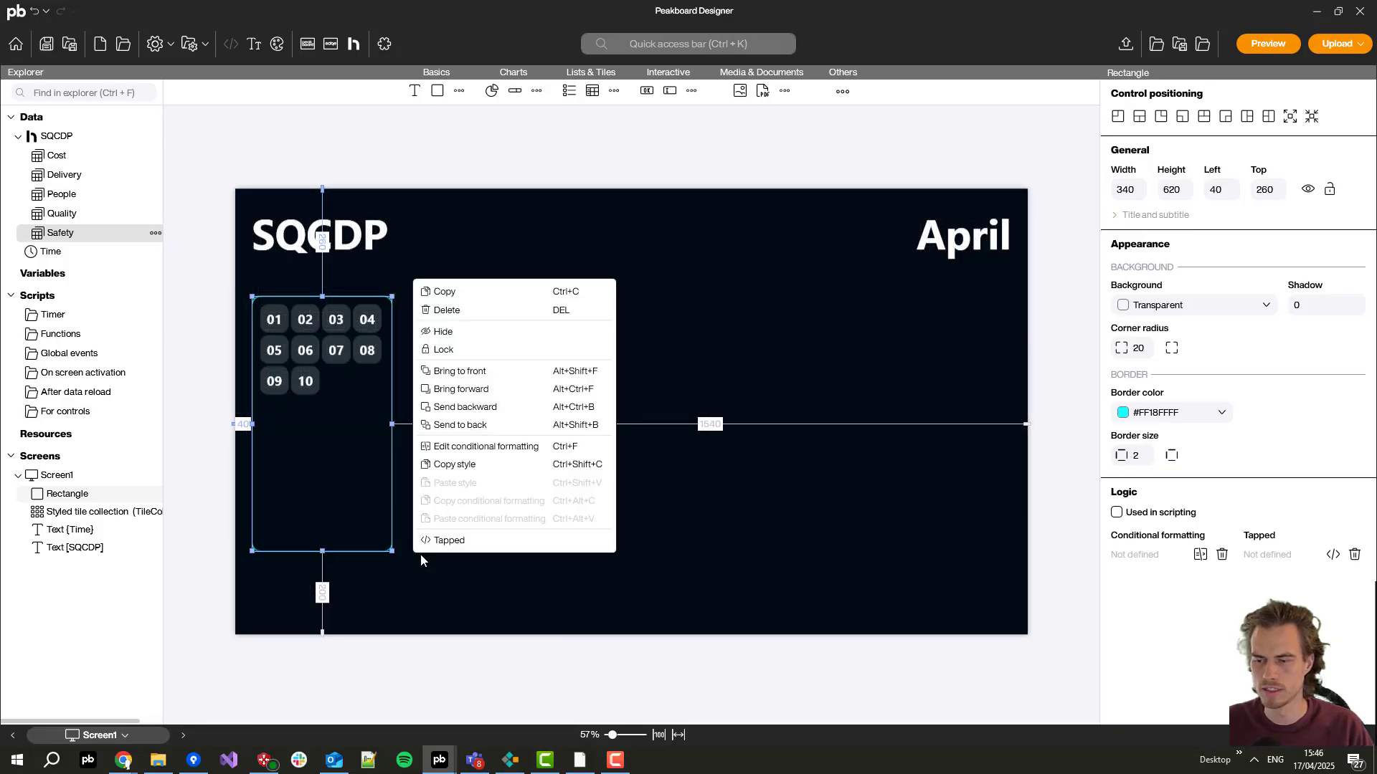
left_click(480, 428)
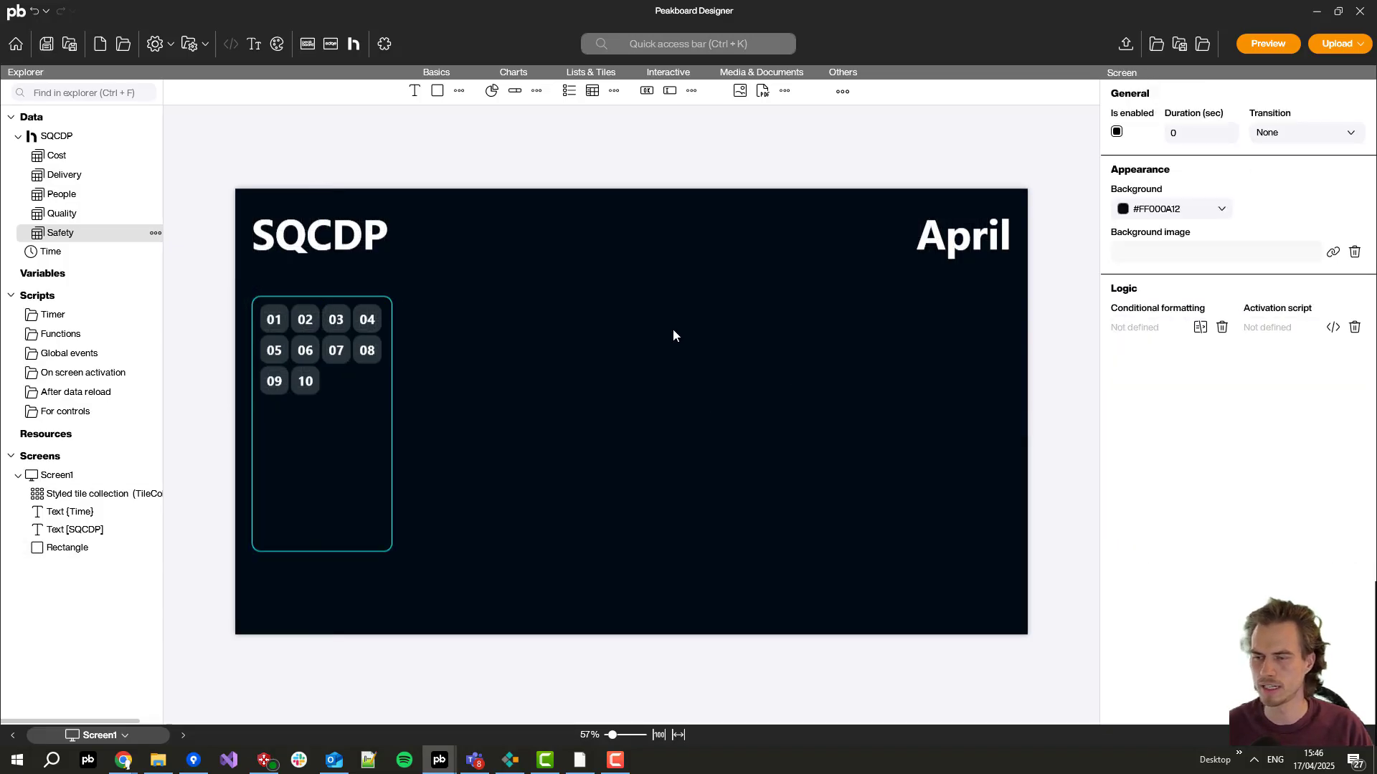
Step: Move the framed tile collection down and place a 340 by 60 text control above it at left 40, top 260
left_click_drag(391, 333, 391, 359)
left_click(418, 296)
left_click(415, 90)
left_click_drag(284, 219, 284, 294)
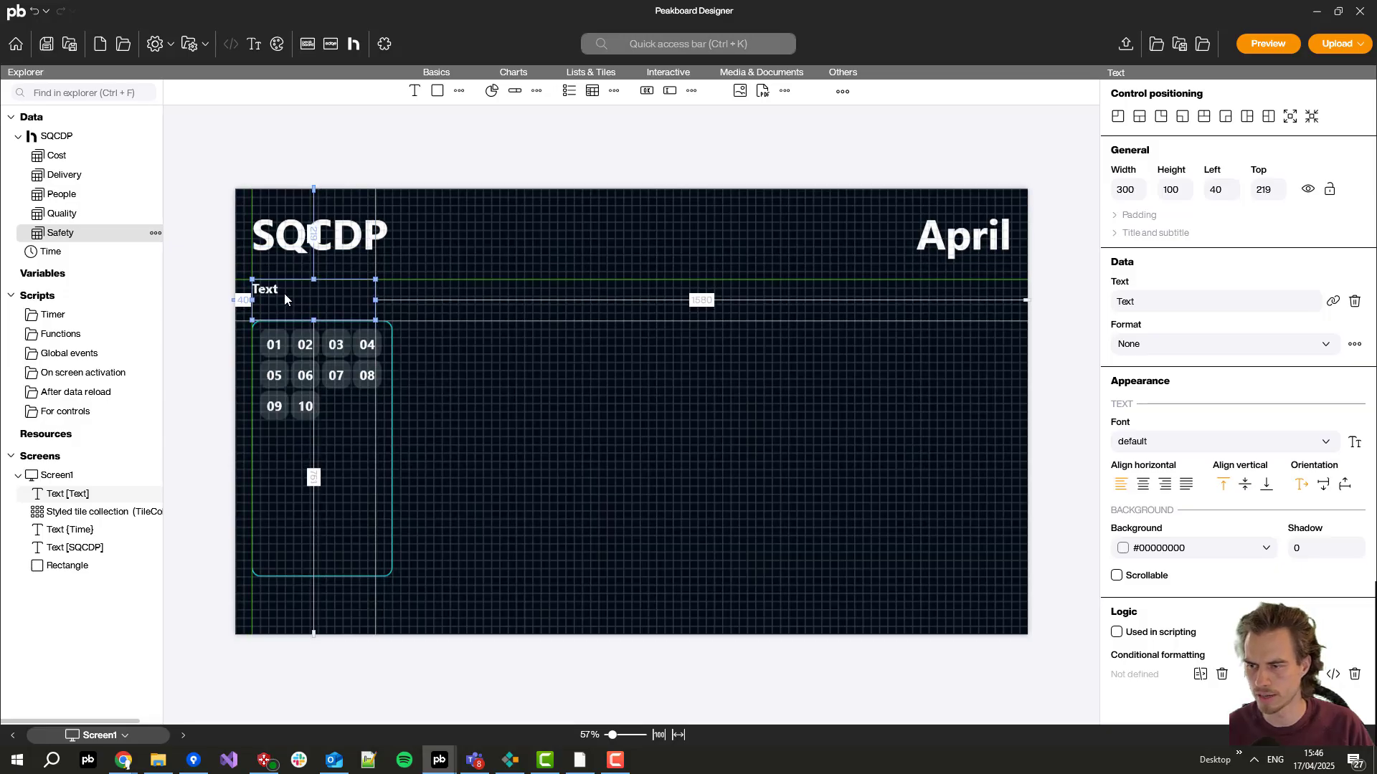
mouse_move(374, 320)
left_mouse_down()
mouse_move(392, 304)
mouse_move(352, 308)
left_mouse_up()
Step: Give the new text control the header2 font, the text Safety and centered horizontal alignment
left_click(1146, 343)
left_click(1168, 359)
left_click(1156, 441)
left_click(1147, 532)
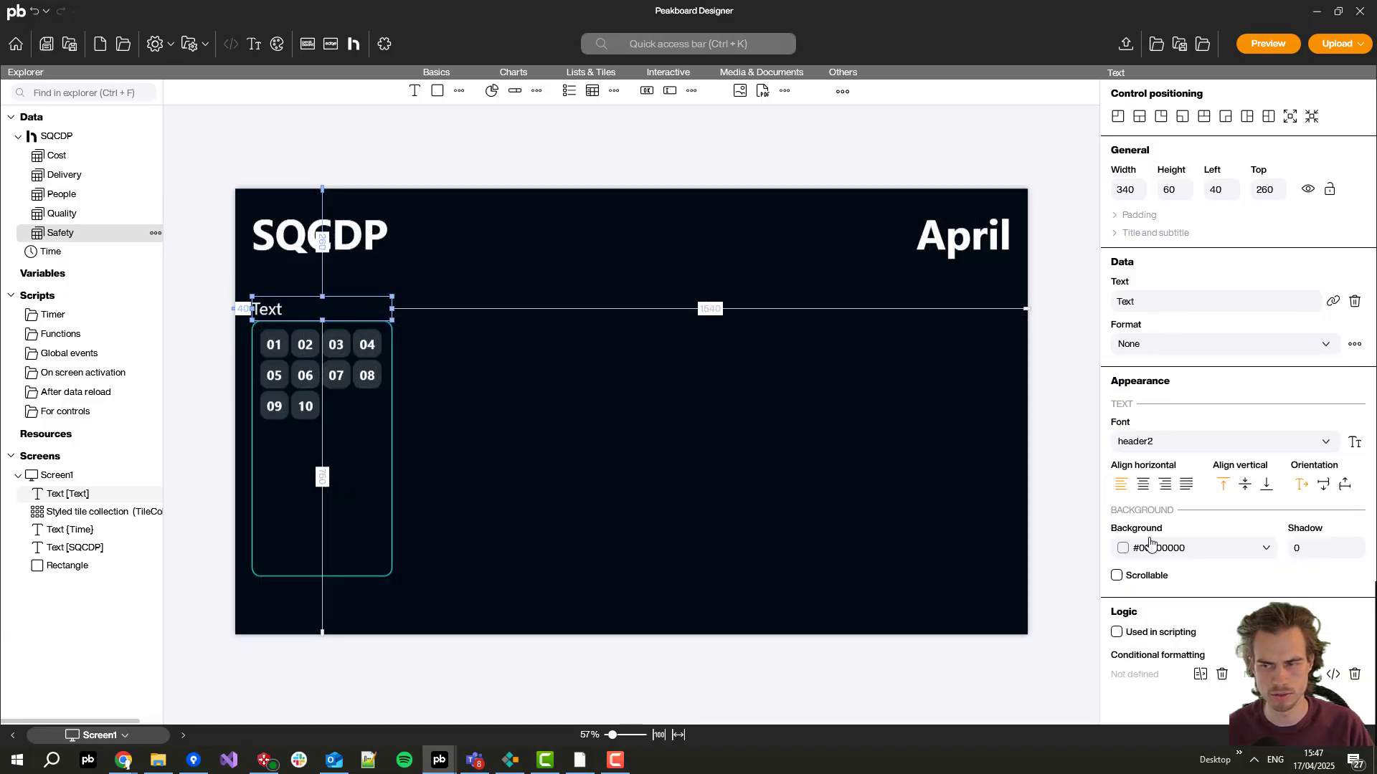
double_click(1208, 306)
type("Safety")
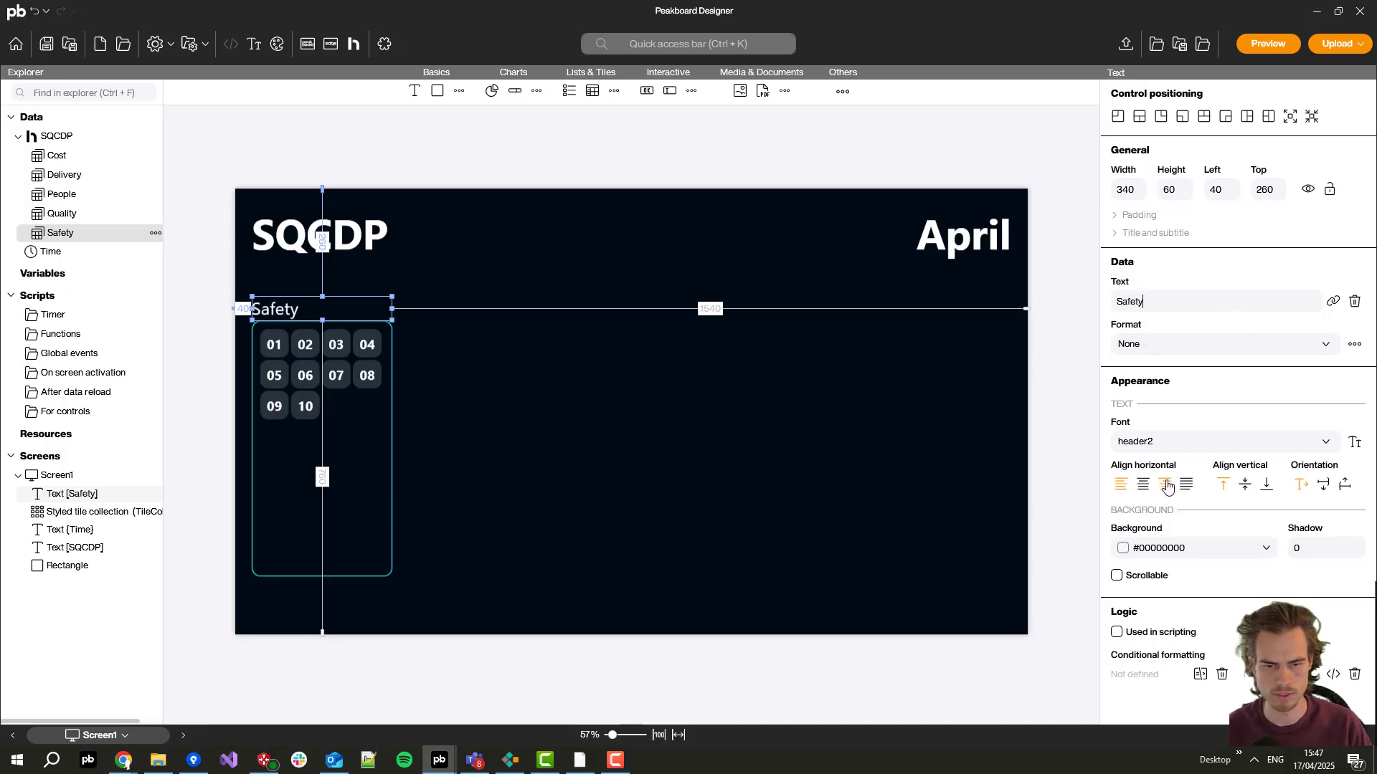
left_click(1167, 487)
left_click(728, 532)
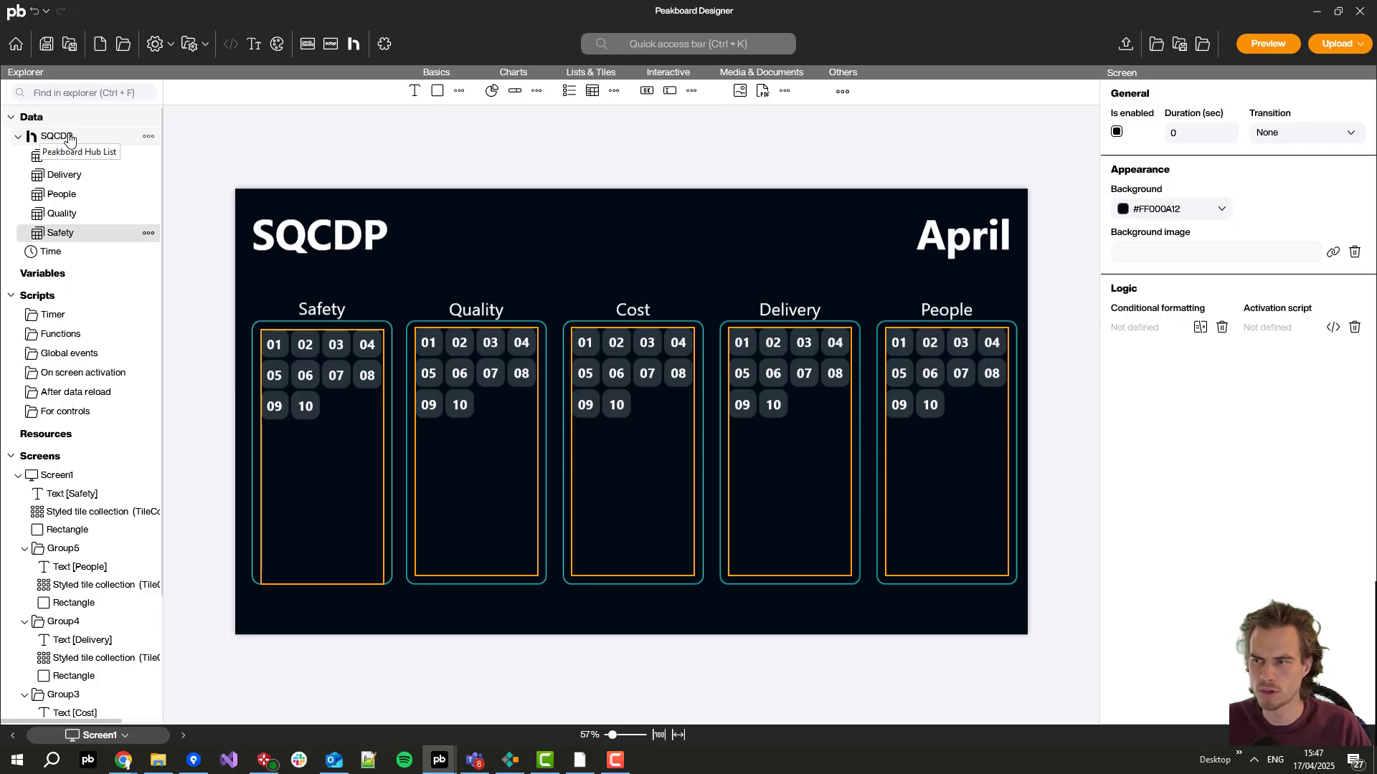
Step: Add a String variable named Month with the value .04
right_click(44, 278)
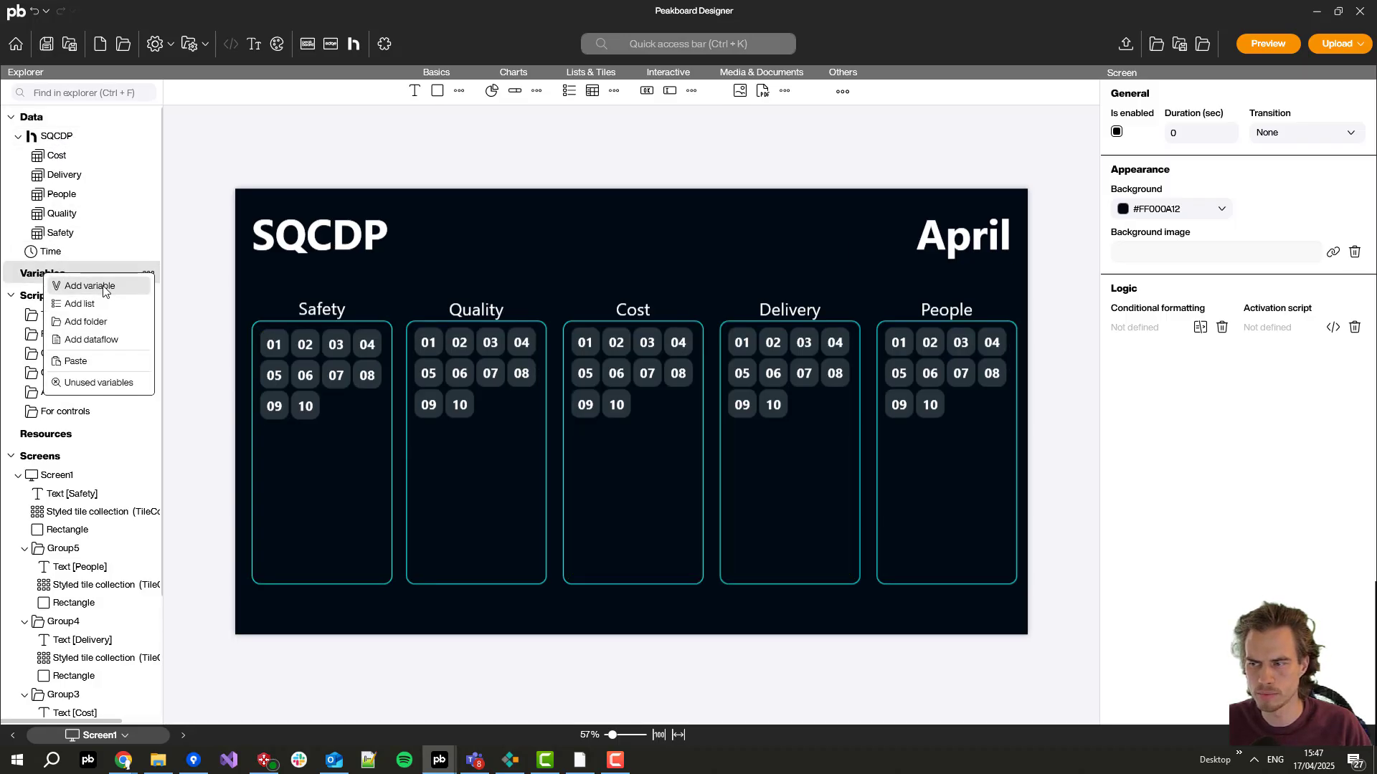
left_click(91, 286)
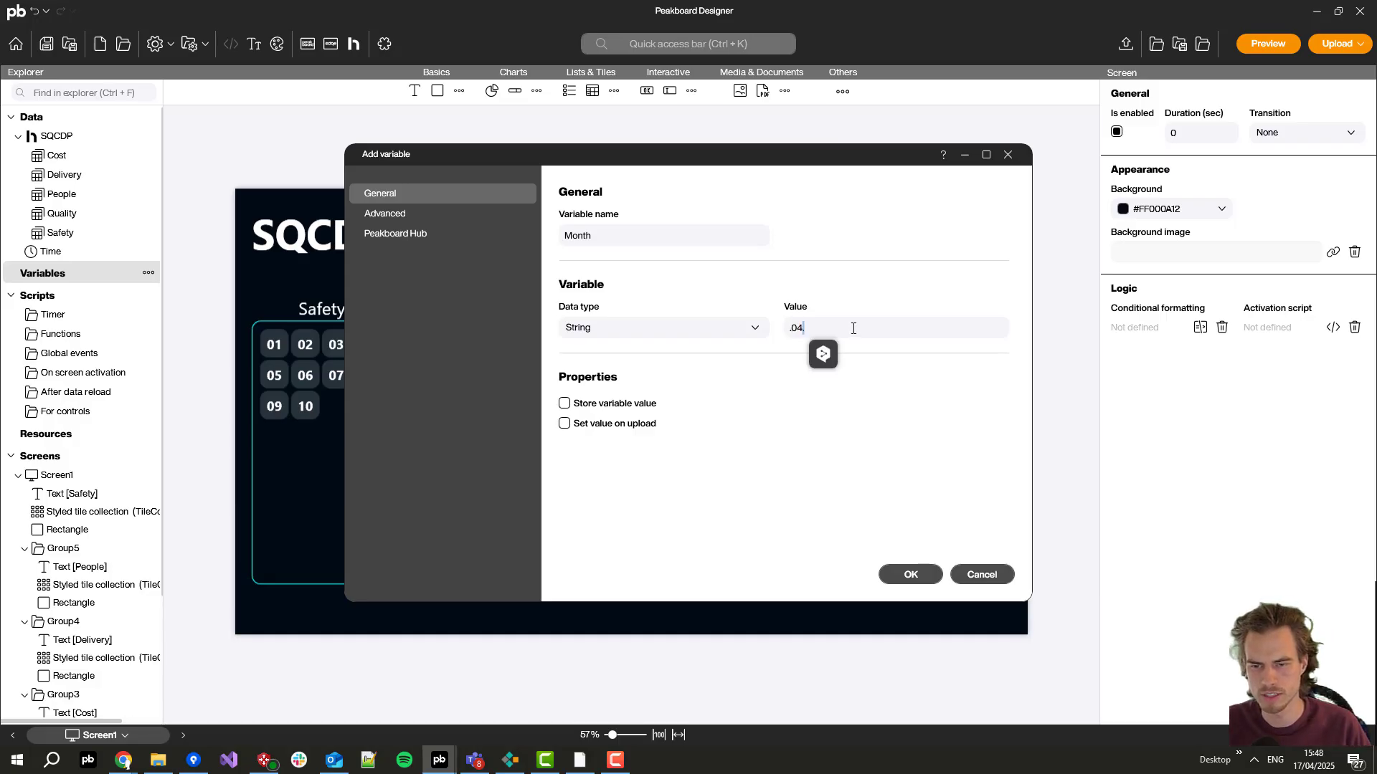
left_click(910, 575)
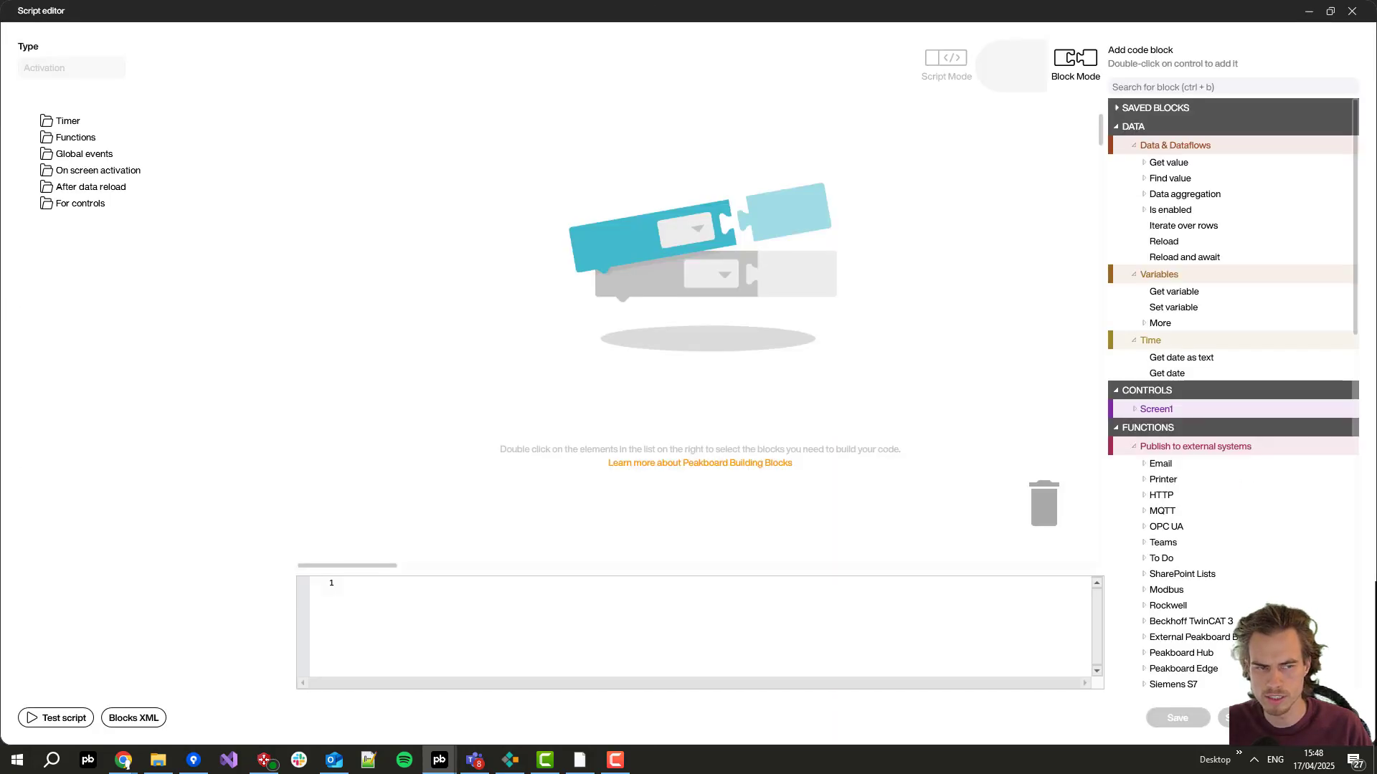
Step: In the screen's activation script, add a block setting the Month variable to a merged text with three parts
double_click(1169, 307)
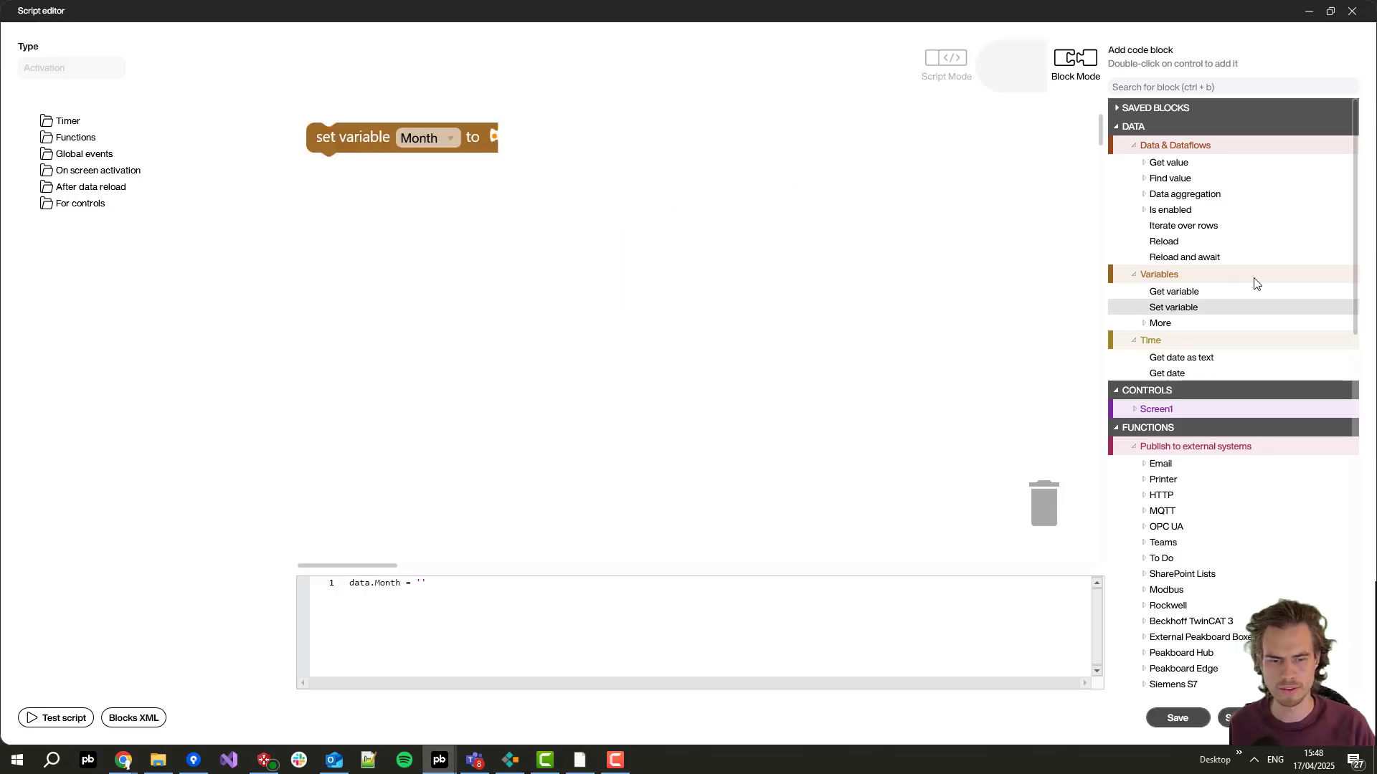
scroll(1245, 326, "down", 8)
scroll(1228, 237, "down", 2)
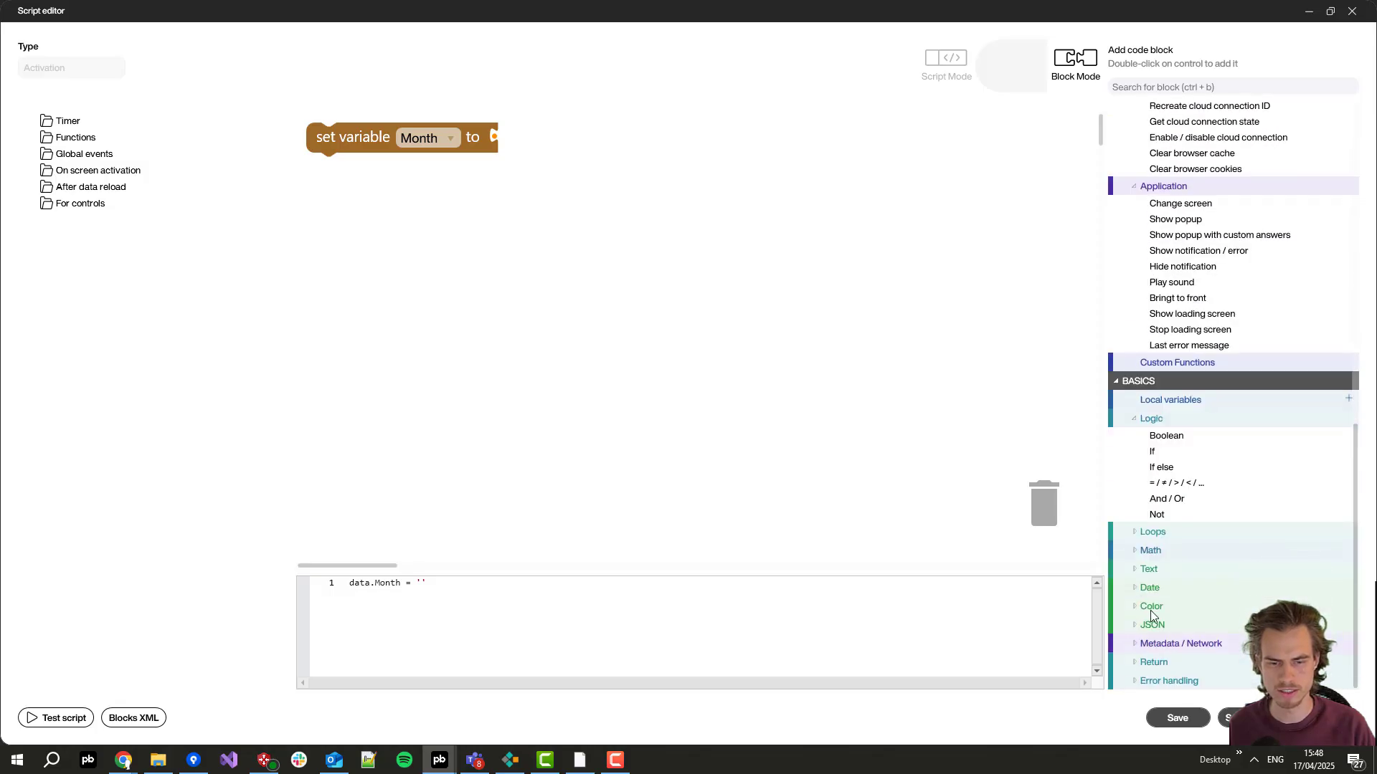
left_click(1133, 570)
scroll(1175, 584, "down", 1)
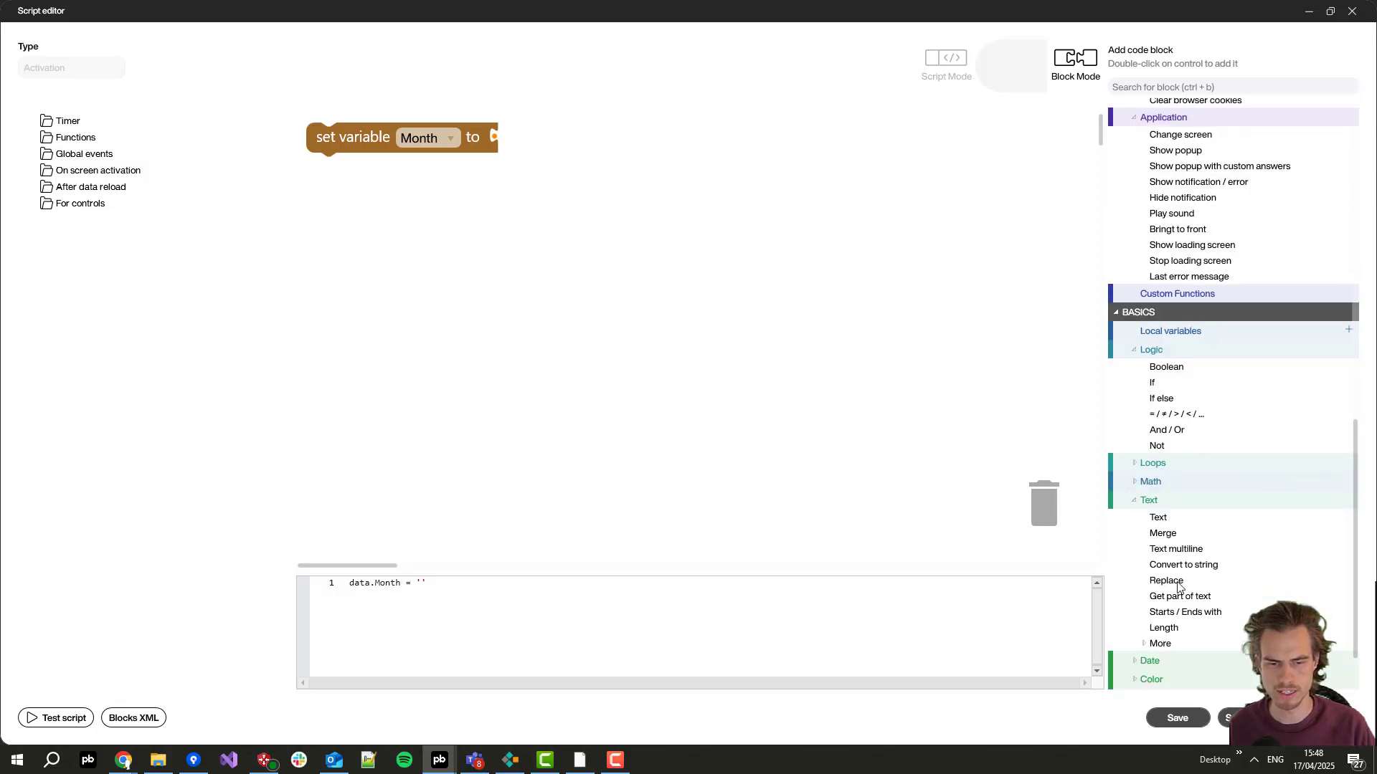
double_click(1163, 535)
left_click_drag(356, 152, 535, 152)
left_click(516, 136)
Step: Fill the first and third parts of the merged text with string blocks containing a dot
right_click(682, 135)
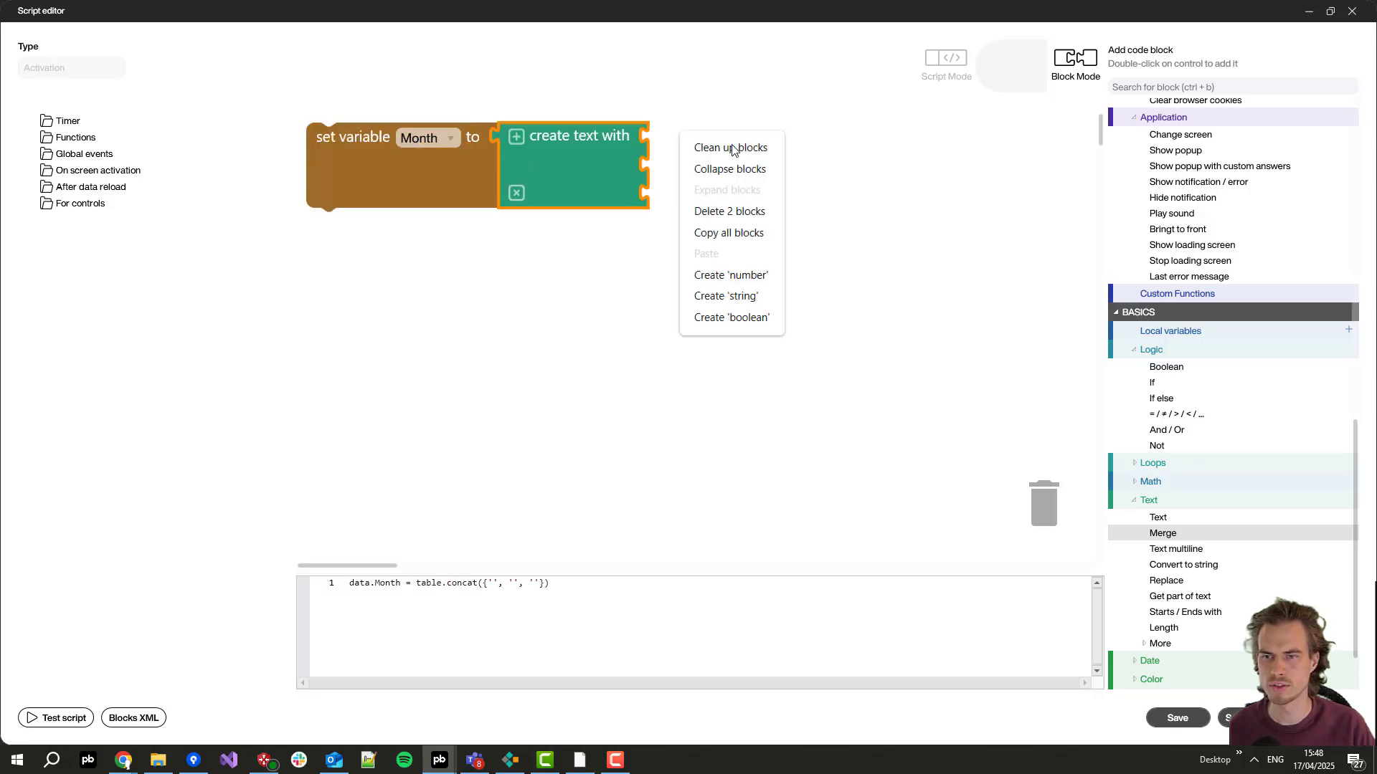
left_click(745, 296)
left_click(812, 310)
left_click_drag(773, 313, 668, 139)
right_click(677, 141)
left_click(730, 156)
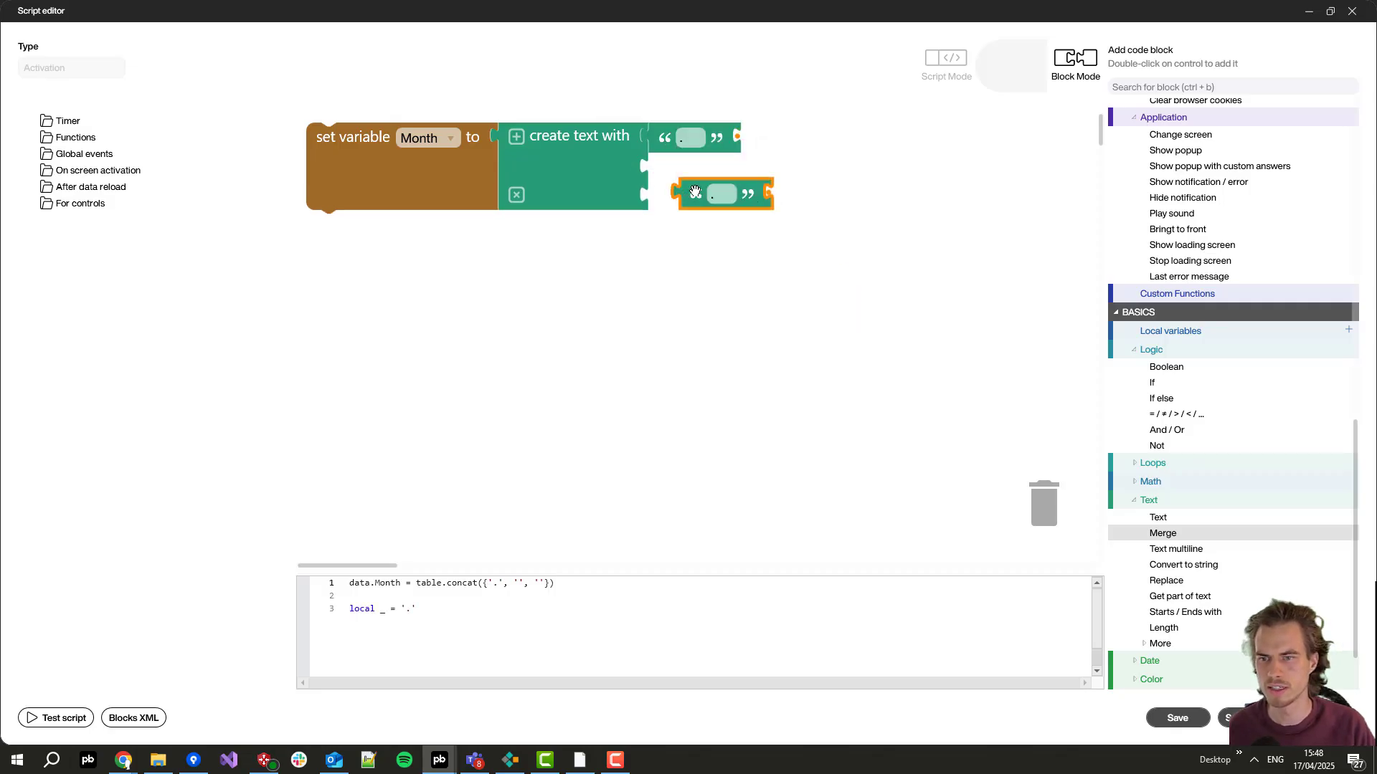
left_click_drag(689, 191, 670, 198)
Step: Insert a Get date as text block from Time with format MM as the middle part, and save and close the script
scroll(1232, 309, "up", 2)
scroll(1231, 310, "up", 10)
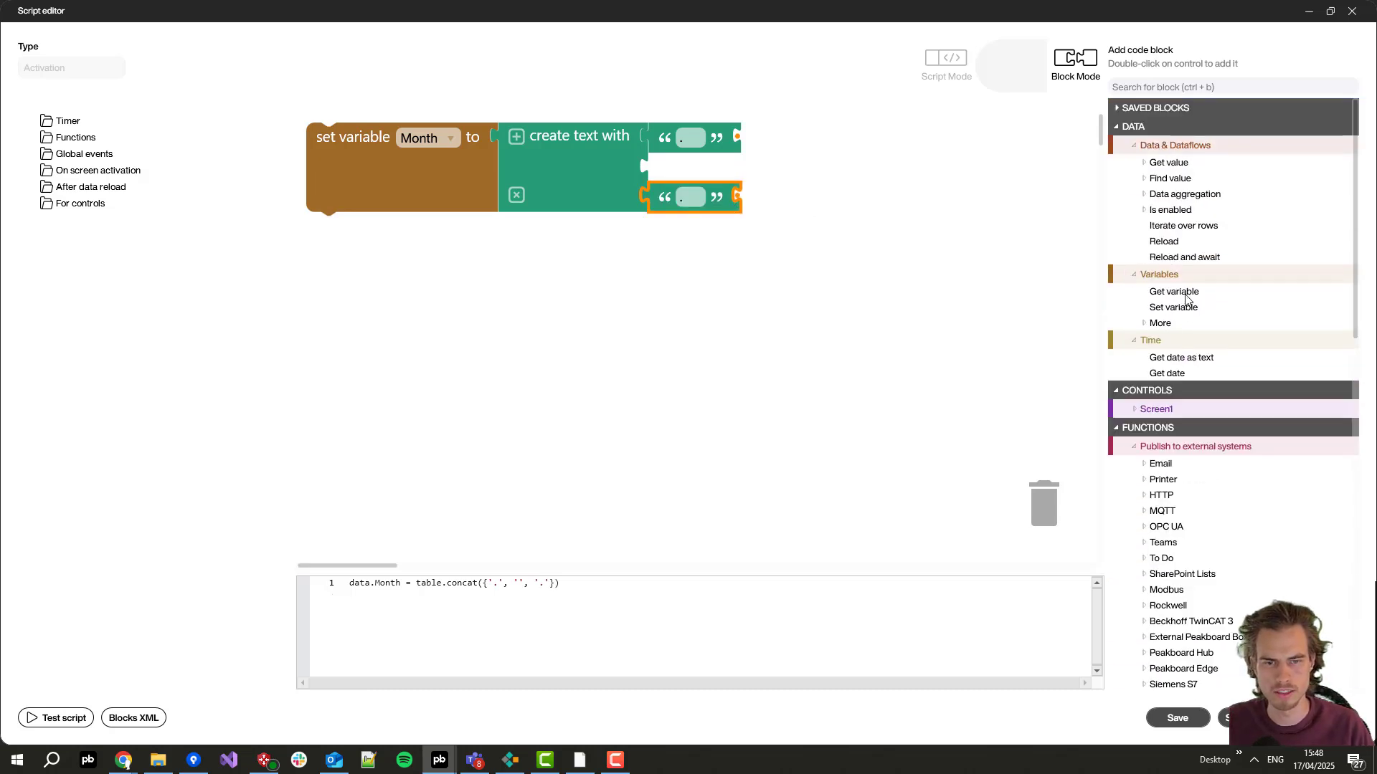
double_click(1182, 357)
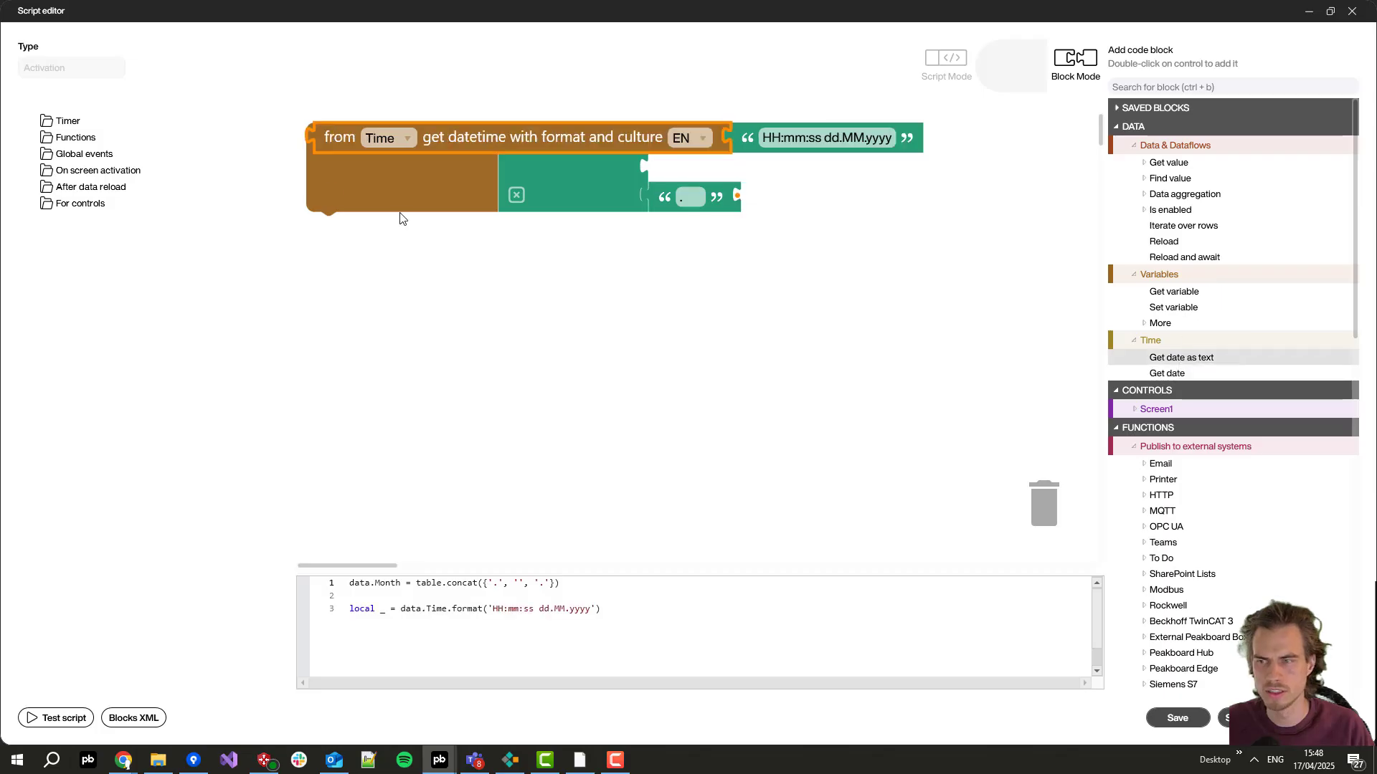
left_click(797, 138)
type("MM")
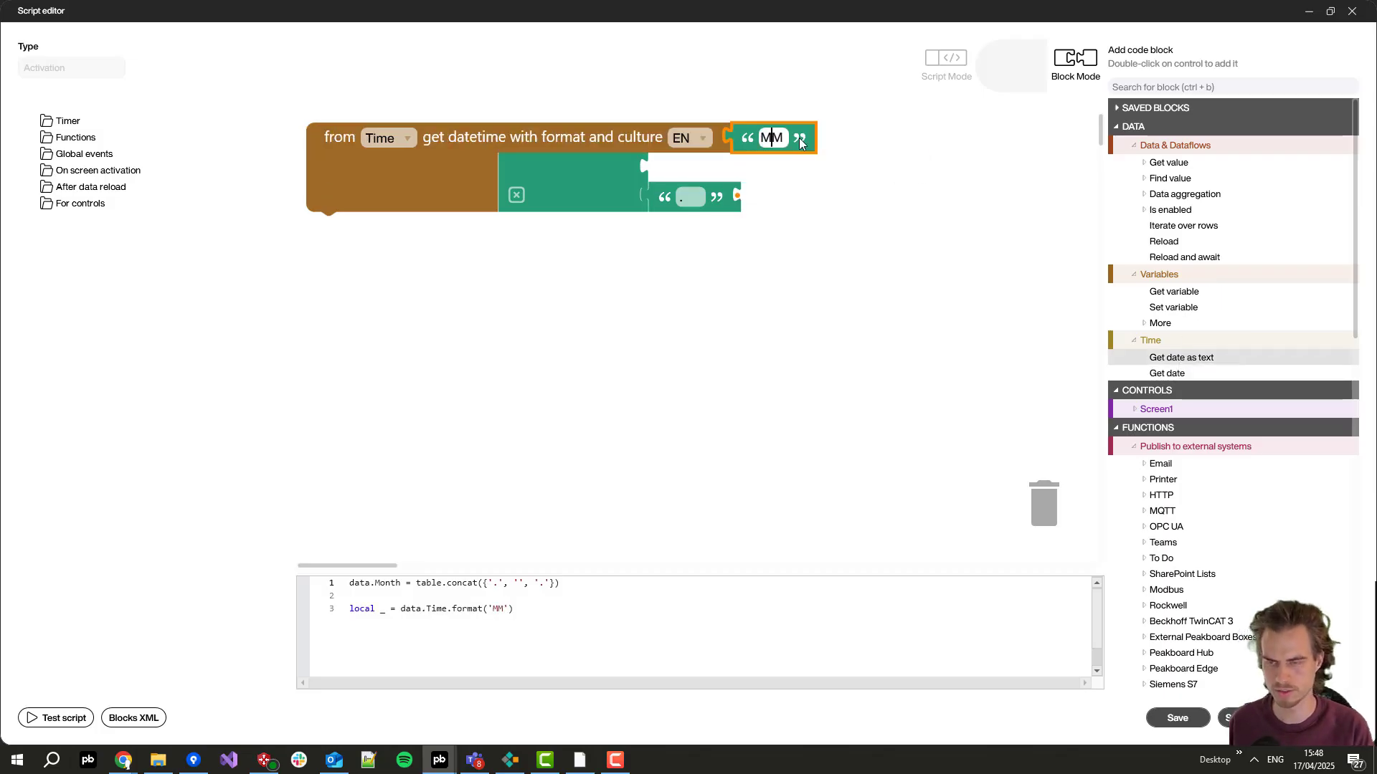
left_click_drag(338, 136, 671, 168)
scroll(692, 309, "down", 1)
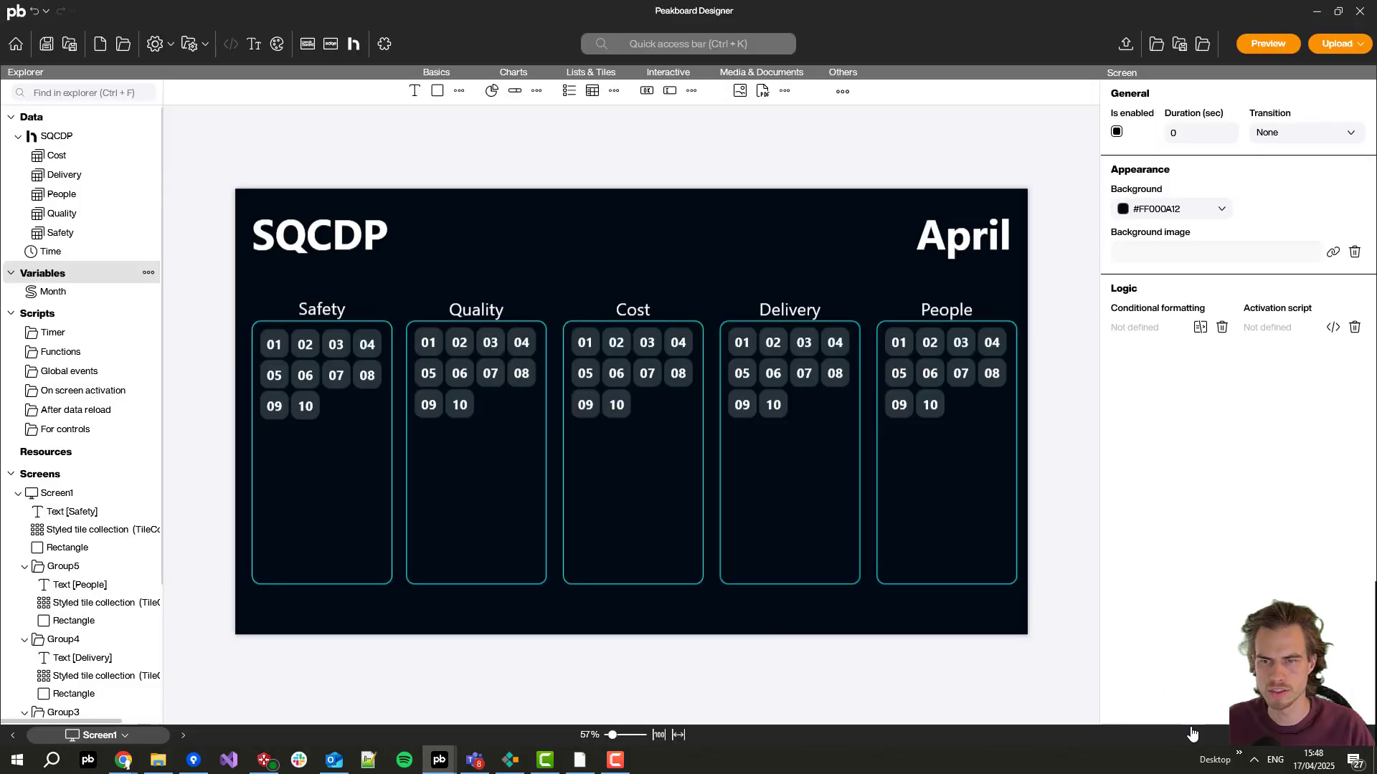
left_click(1168, 718)
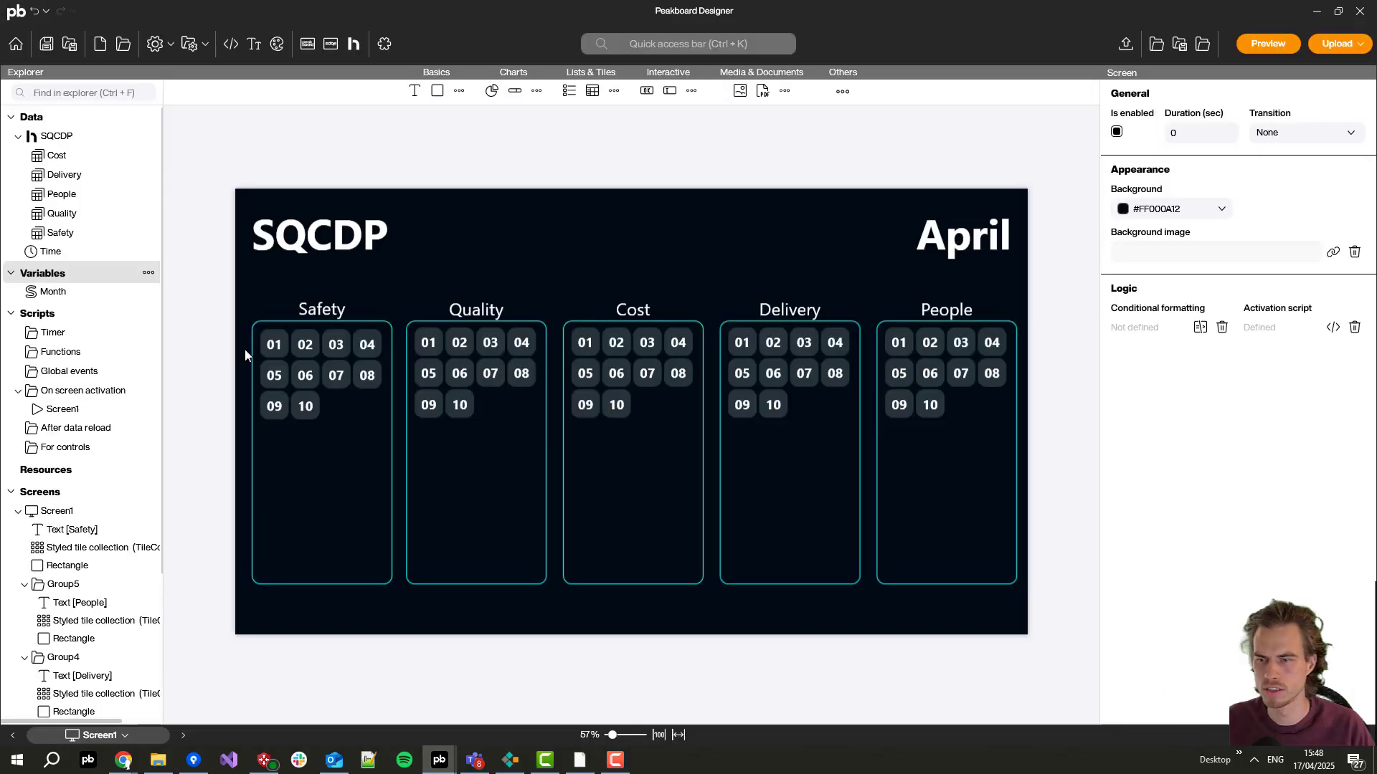
Step: Add an advanced filter condition to the SQCDP data source on the Date column with the Contains operator
left_click(50, 137)
double_click(29, 139)
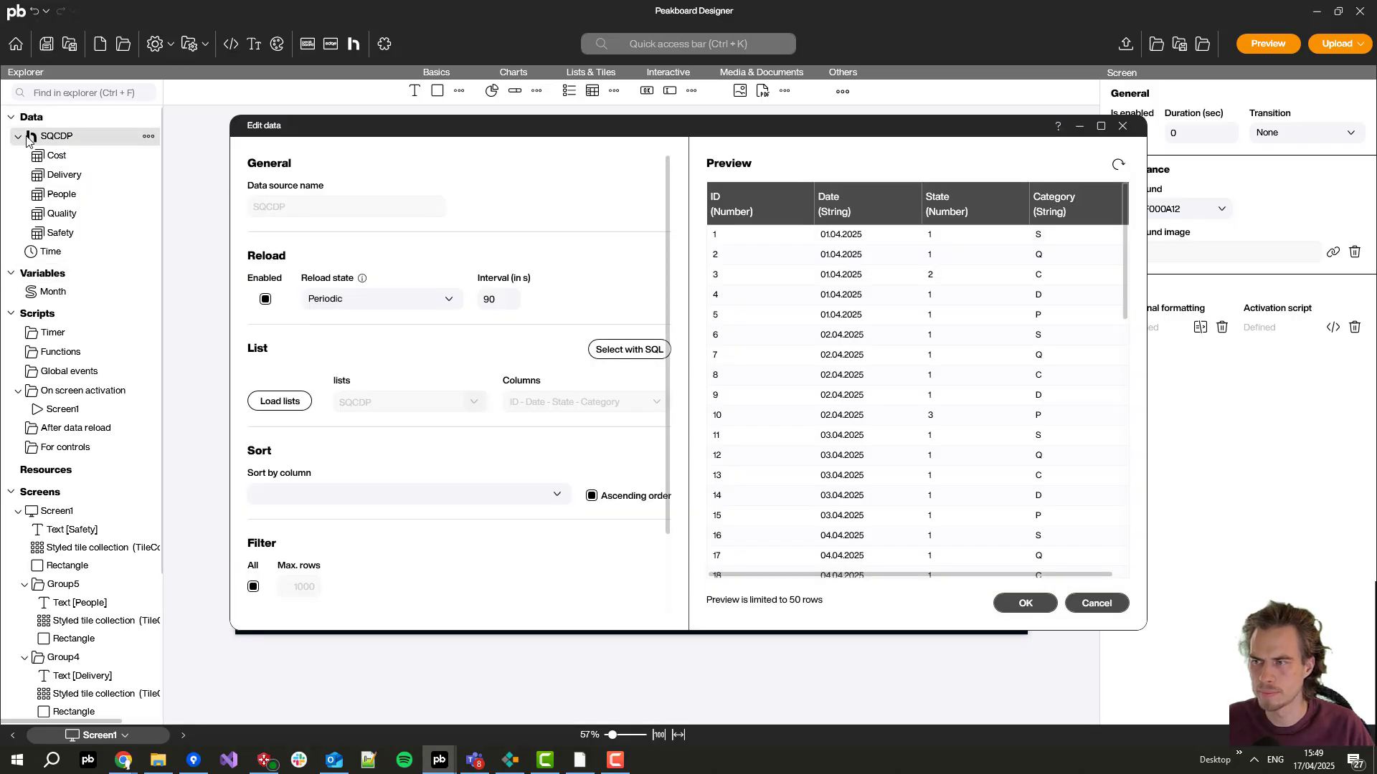
scroll(398, 327, "down", 3)
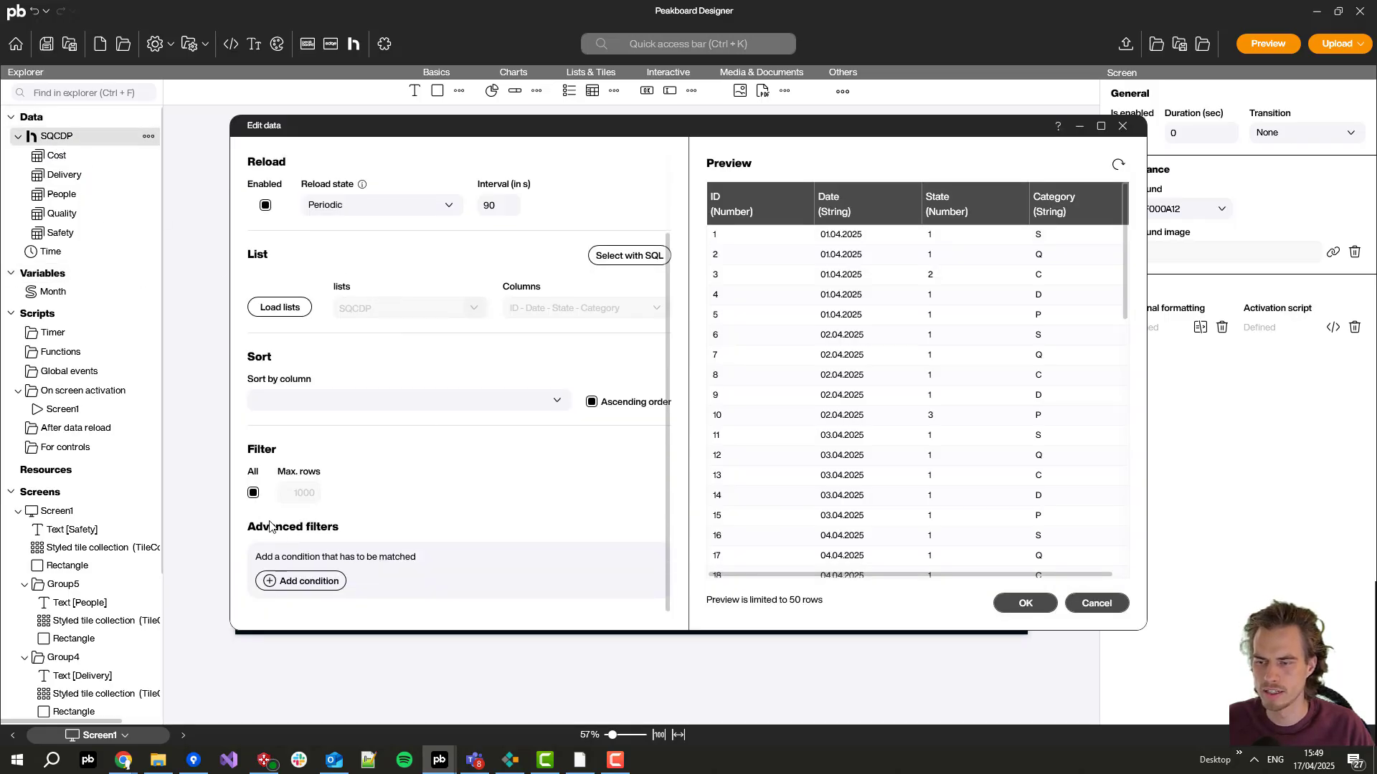
left_click(294, 581)
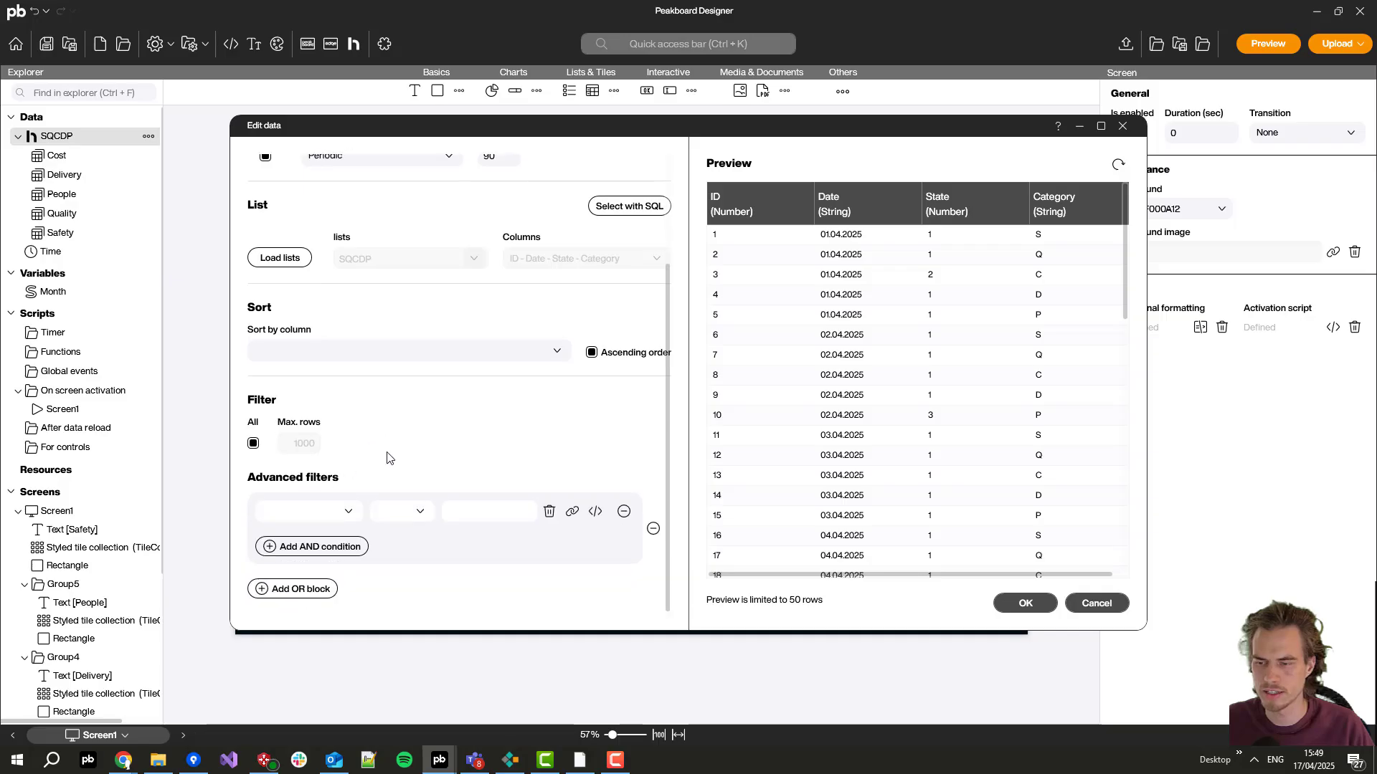
left_click(350, 513)
left_click(298, 568)
left_click(414, 514)
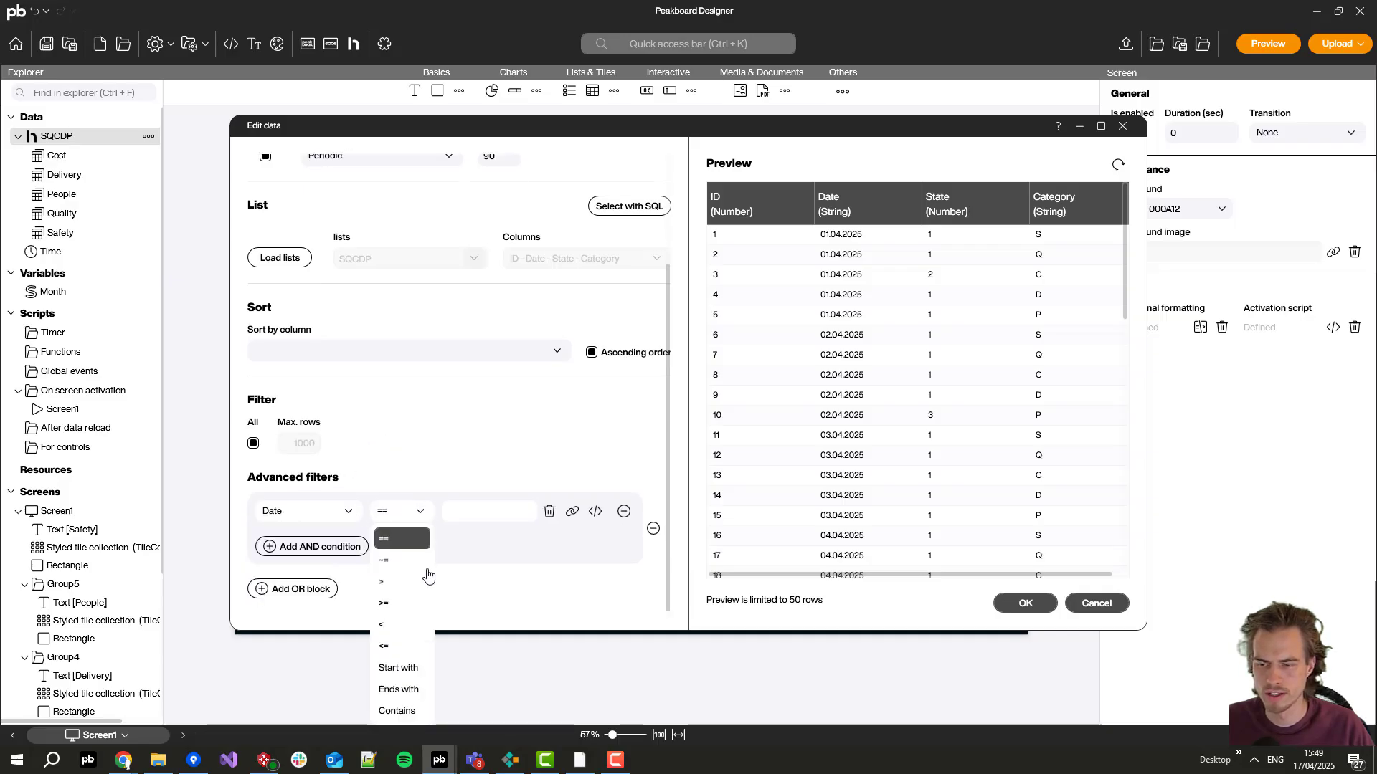
left_click(400, 712)
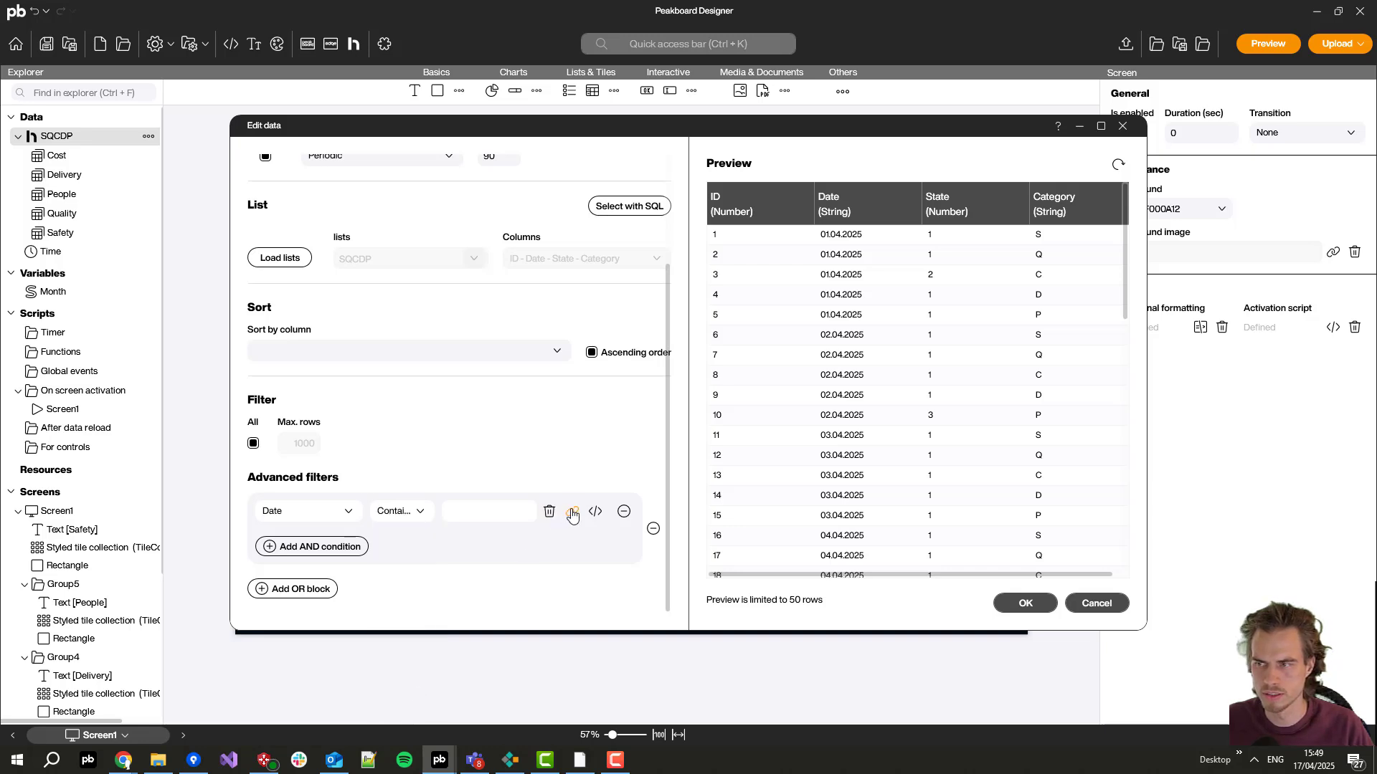
Step: Bind the Date condition's value to the Month variable, reload the data preview and accept the data source changes
left_click(571, 513)
left_click(523, 561)
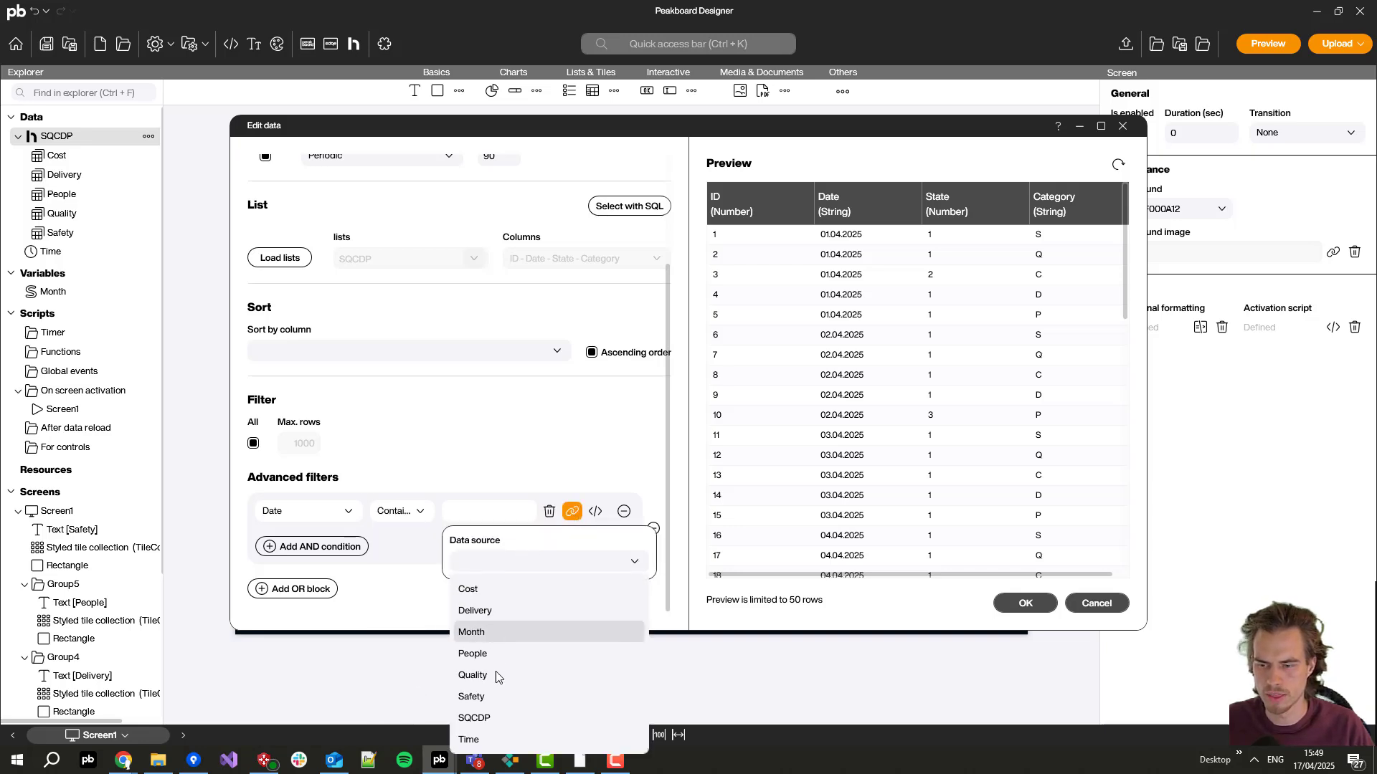
left_click(494, 642)
left_click(656, 446)
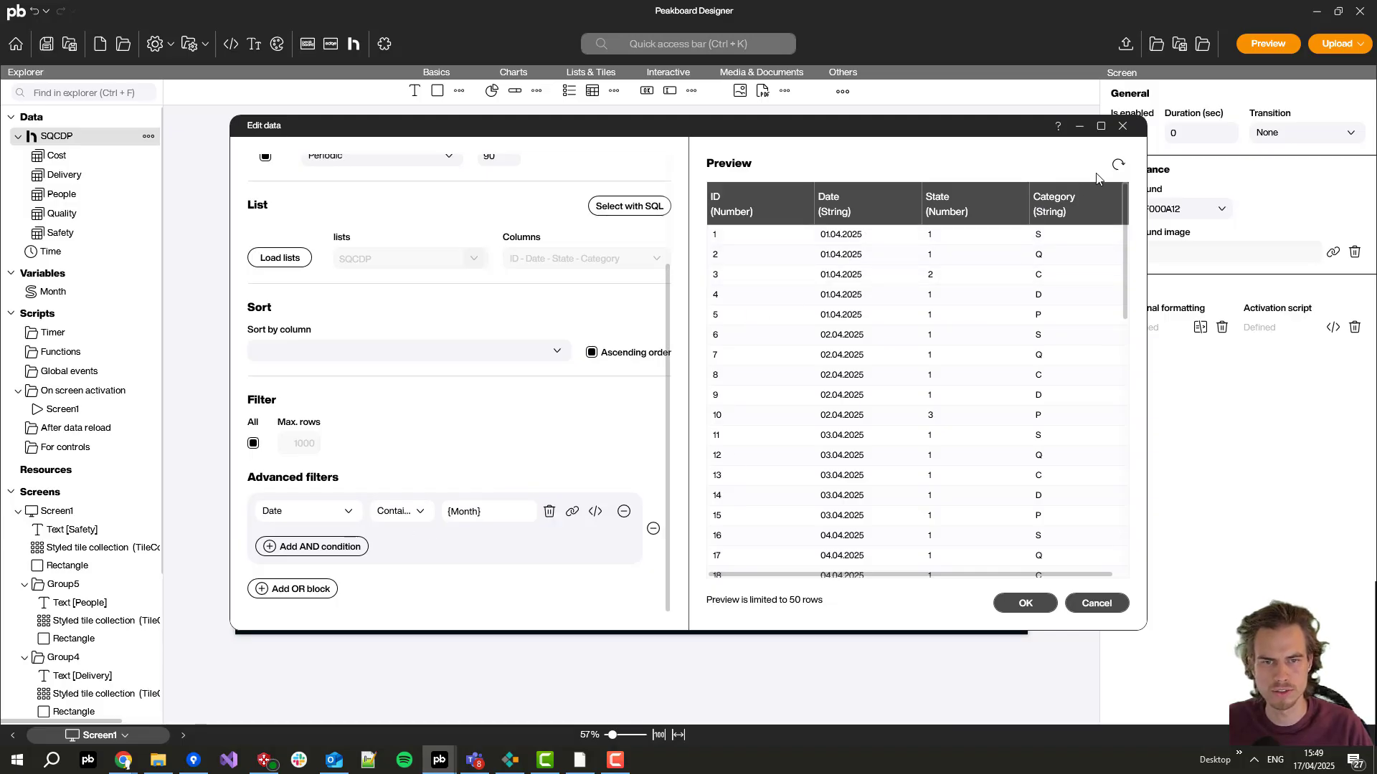
left_click(1120, 166)
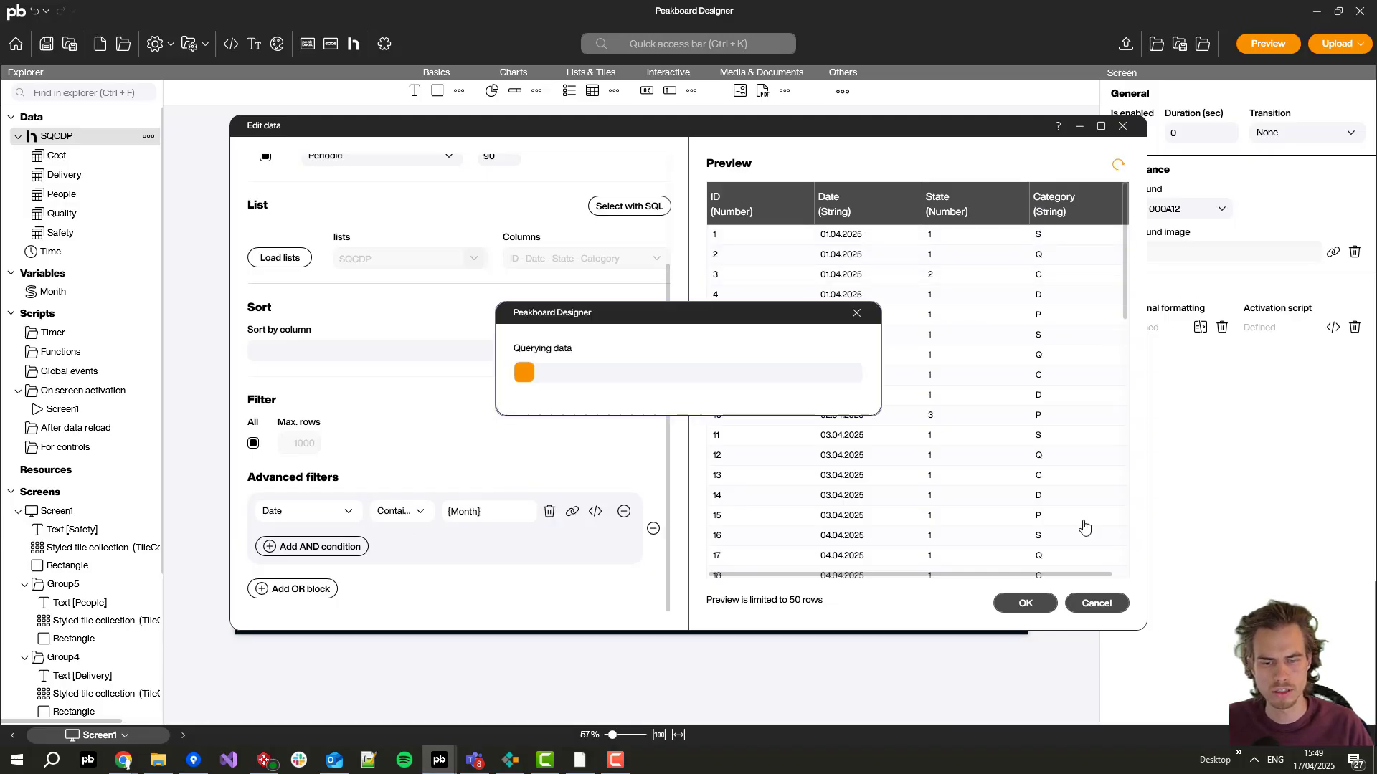
left_click(1041, 604)
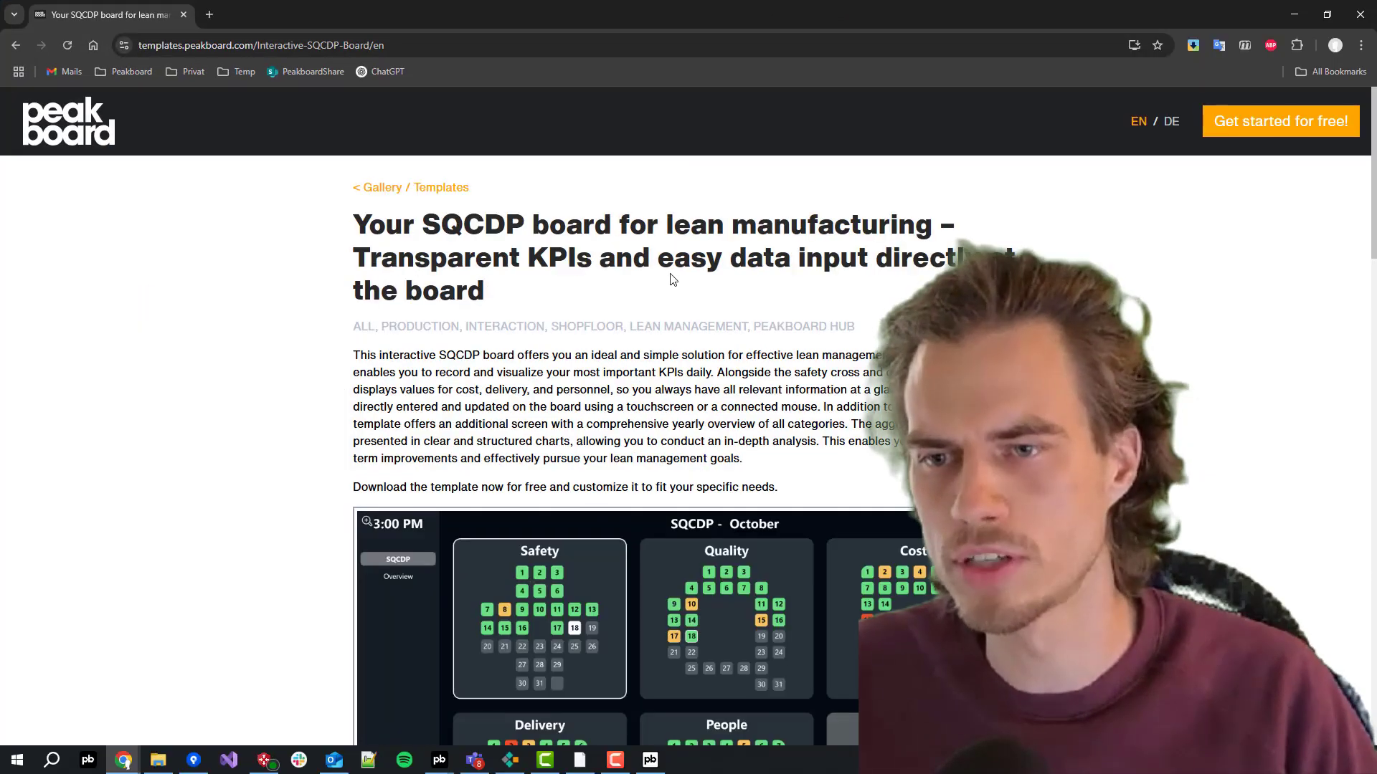
Step: Look over the interactive SQCDP board template page in the browser, down to its dashboard image and download option
scroll(673, 279, "down", 1)
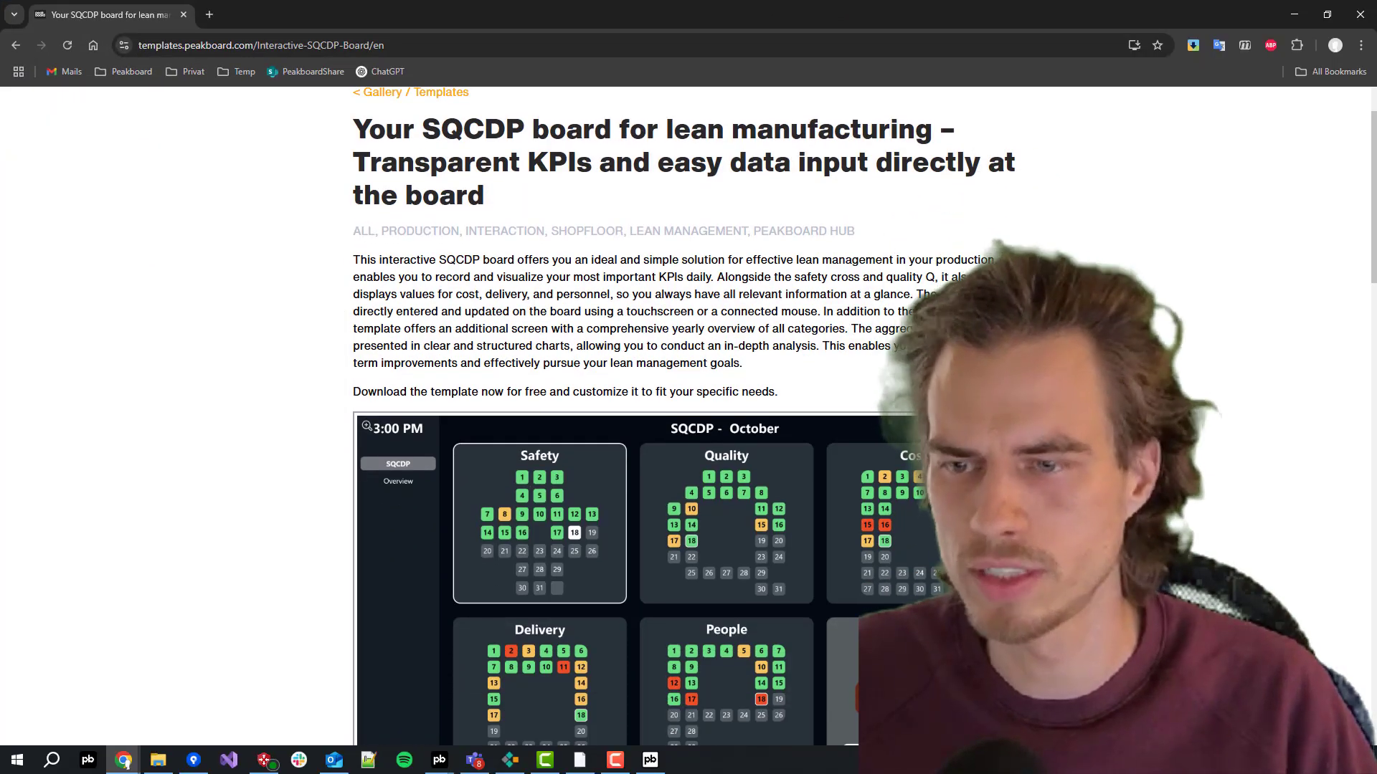
scroll(299, 292, "down", 1)
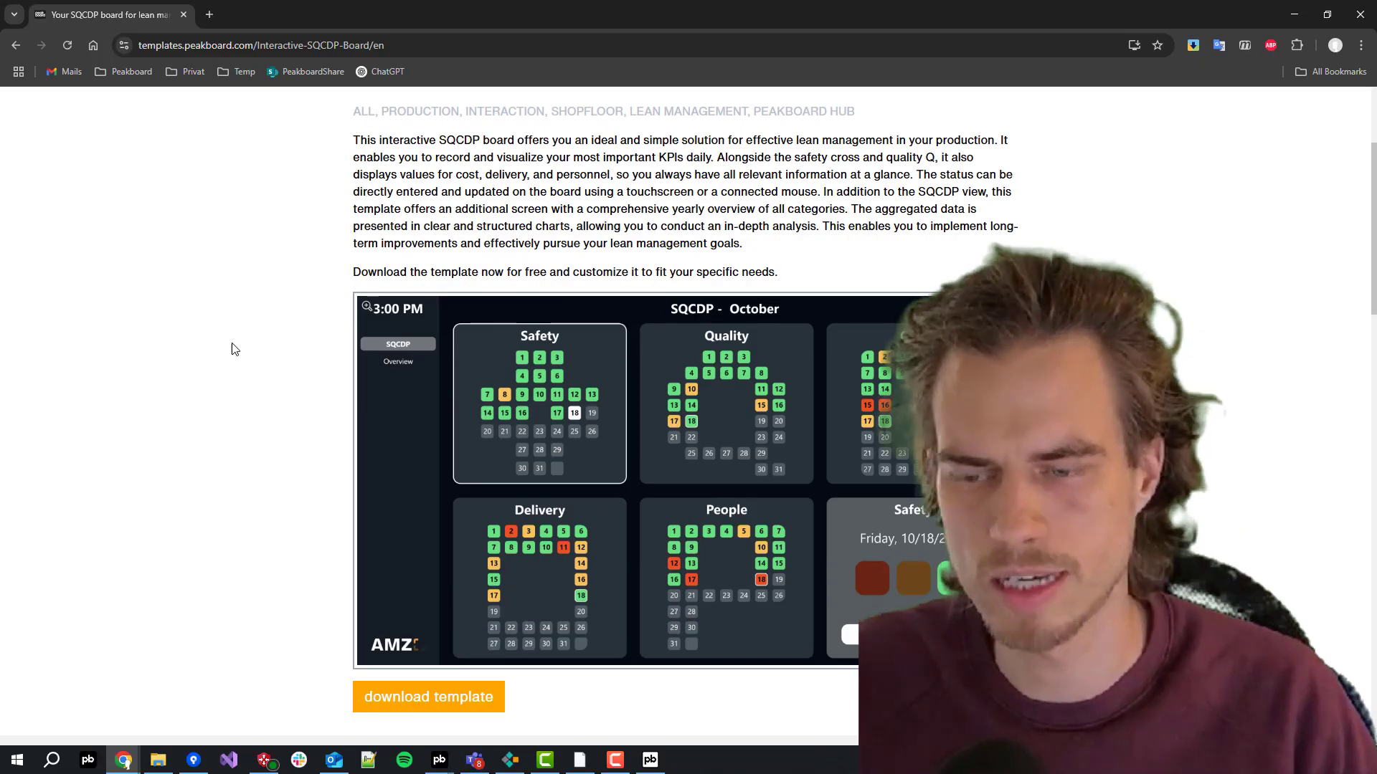